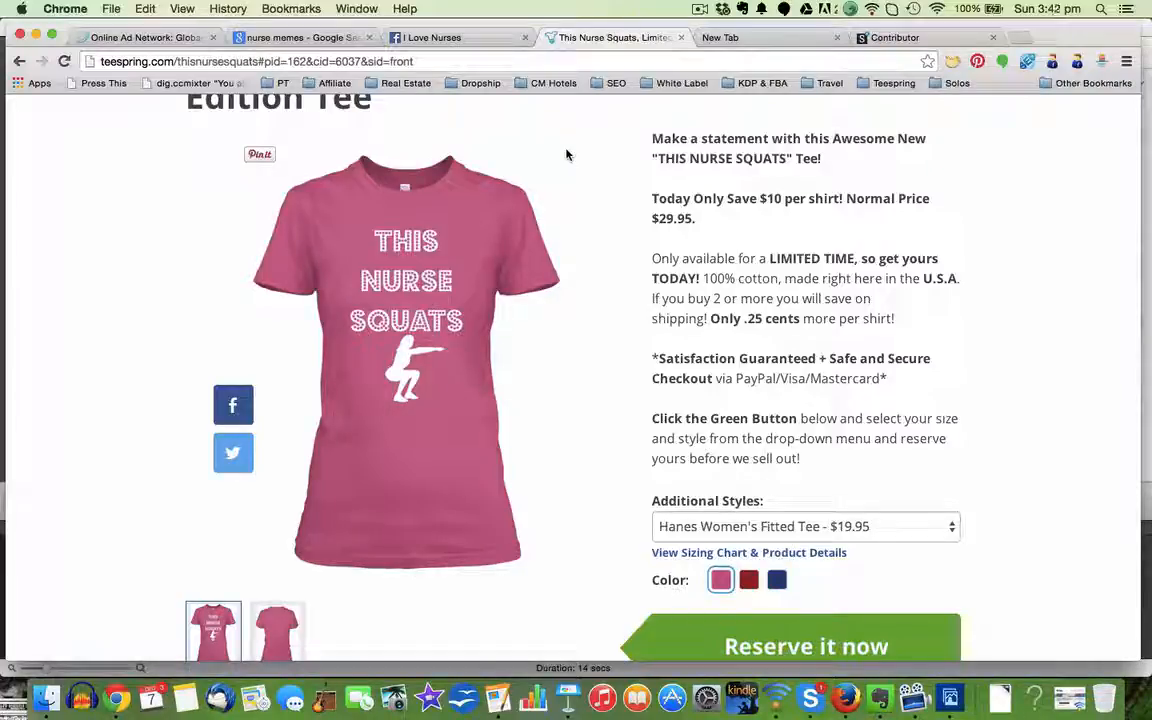
# Step: Capture cropped screenshots of the women's fitted tee, one in pink and one in red
pyautogui.press('super+shift+4')
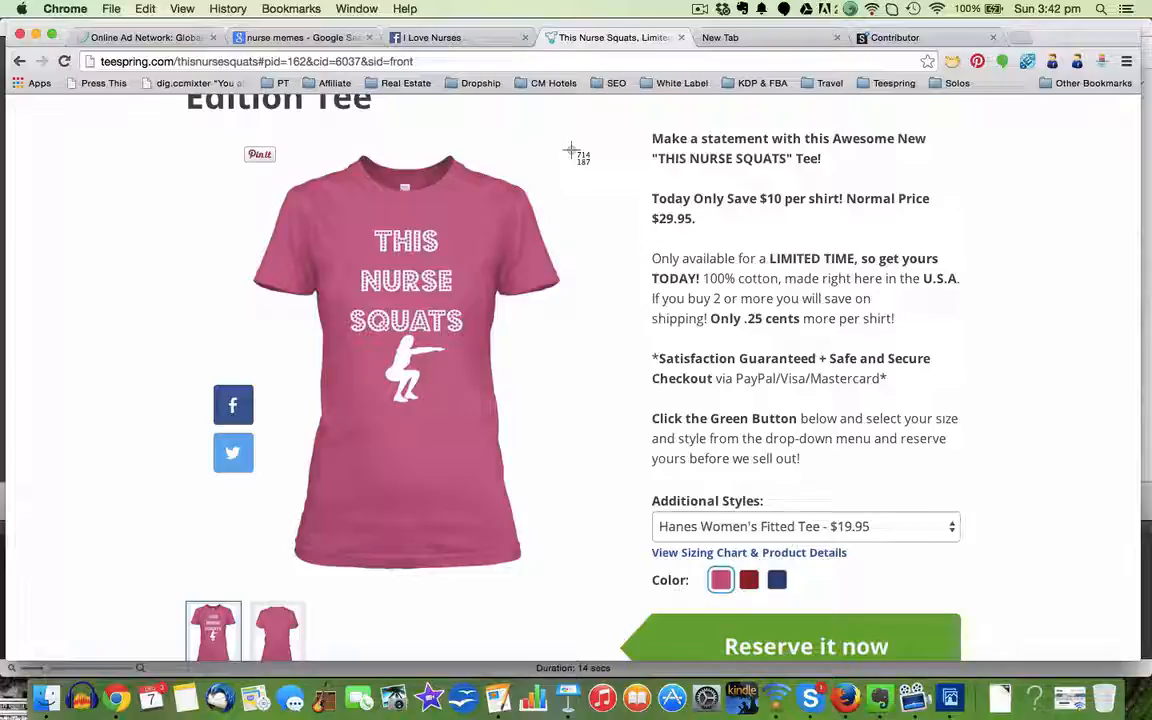
pyautogui.moveTo(570, 150); pyautogui.dragTo(246, 576)
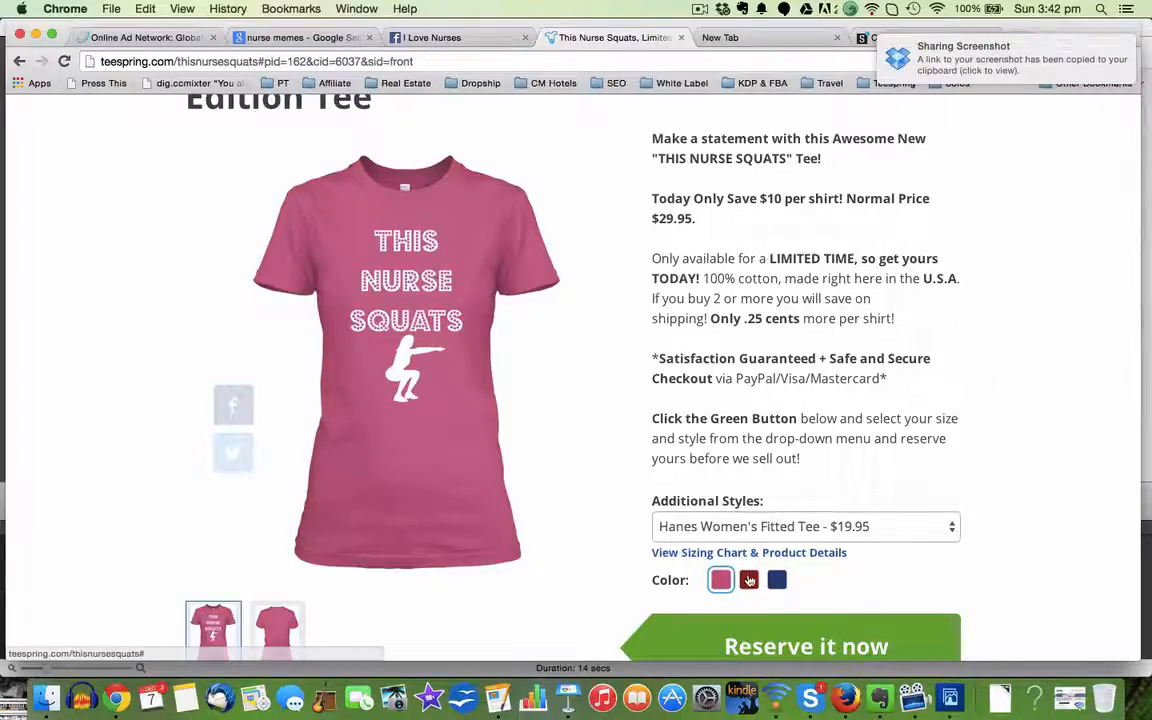
pyautogui.click(749, 580)
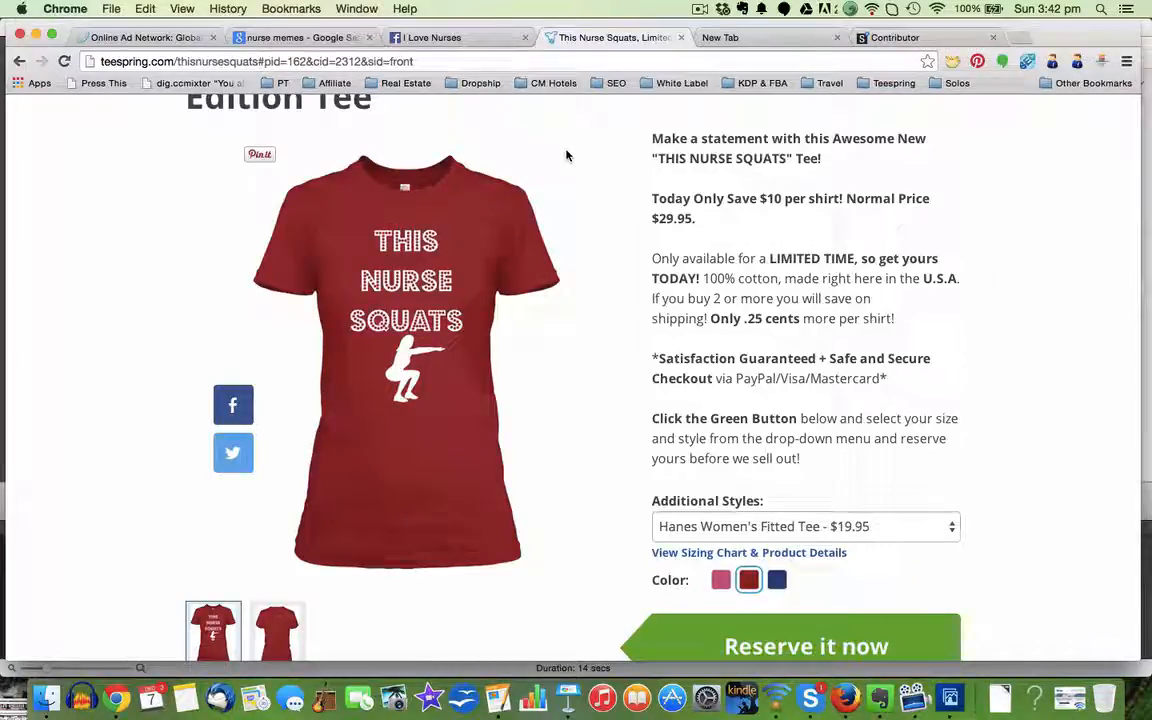
pyautogui.press('super+shift+4')
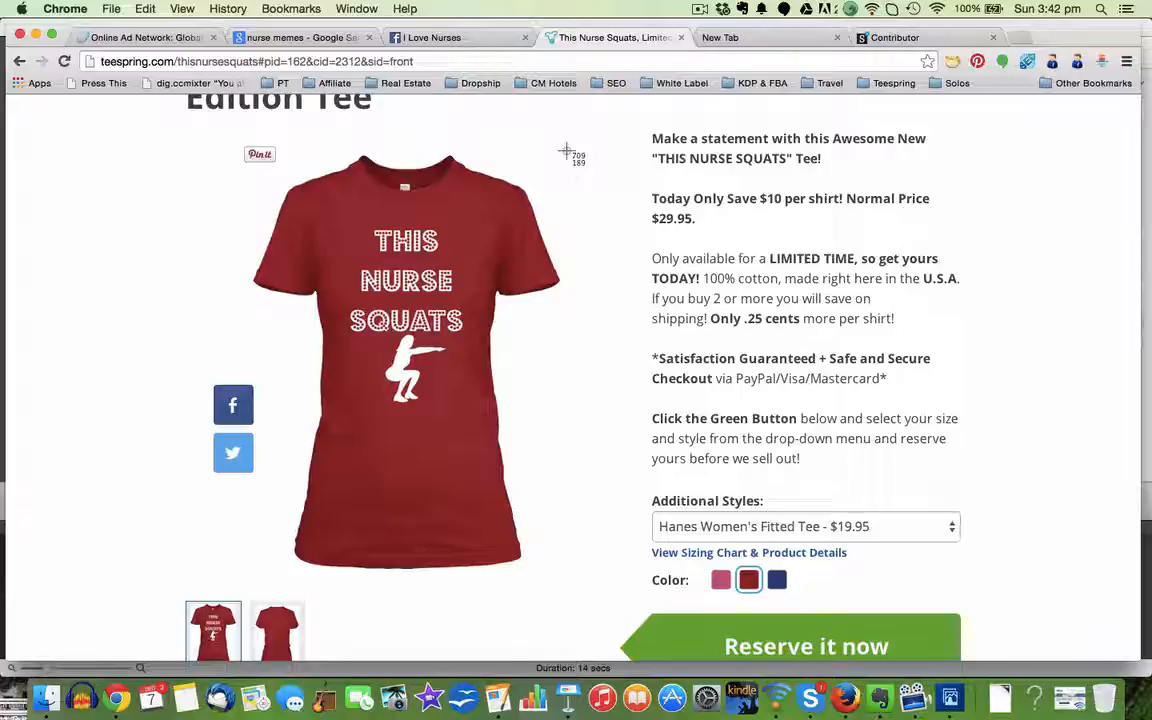
pyautogui.moveTo(566, 151); pyautogui.dragTo(247, 577)
# Step: Switch the women's fitted tee to blue and capture a cropped screenshot of the shirt
pyautogui.click(777, 581)
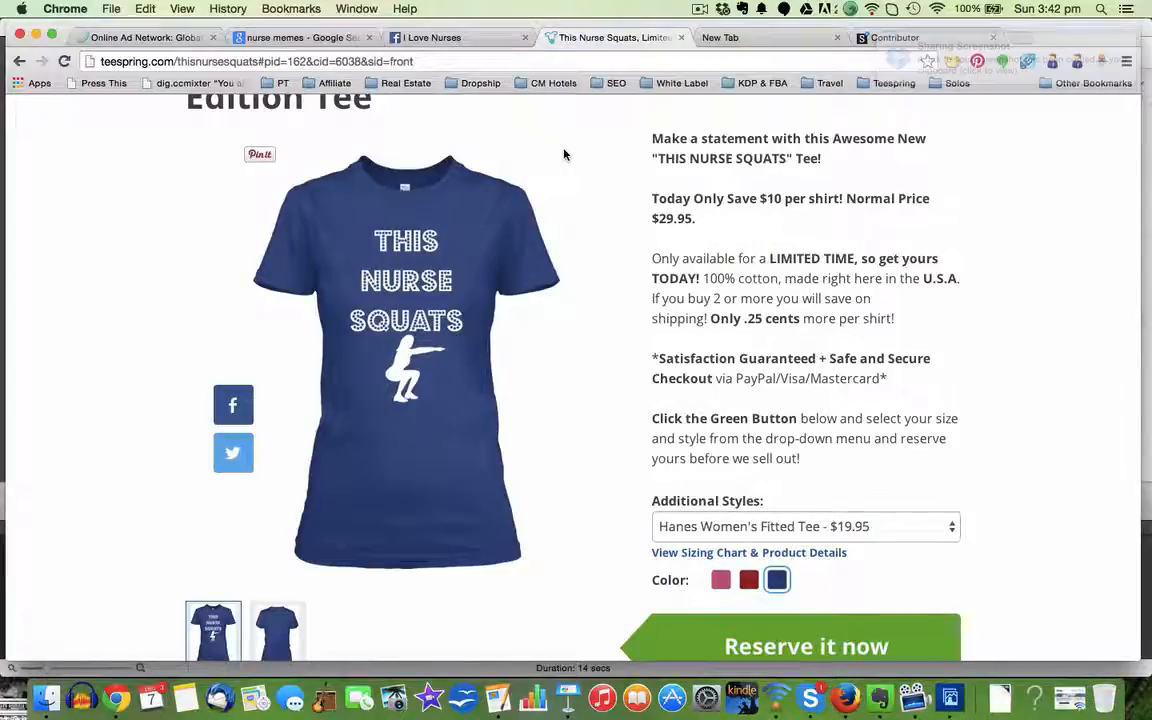
pyautogui.moveTo(564, 156); pyautogui.dragTo(535, 196)
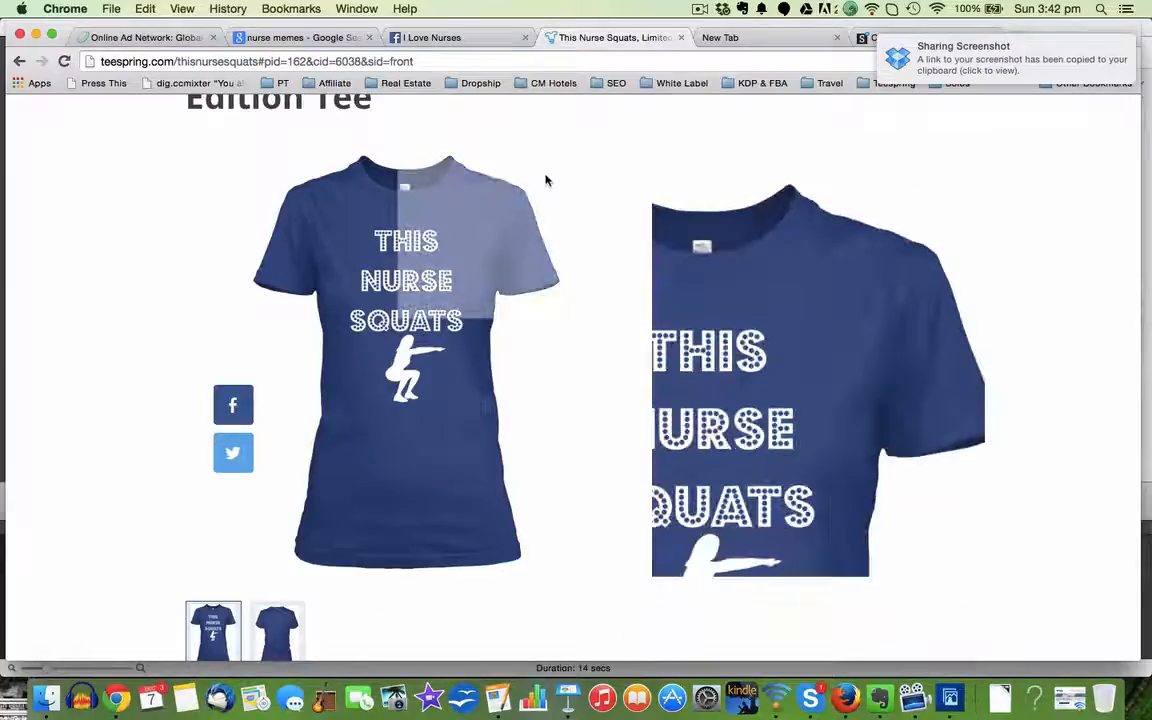
pyautogui.press('super+shift+4')
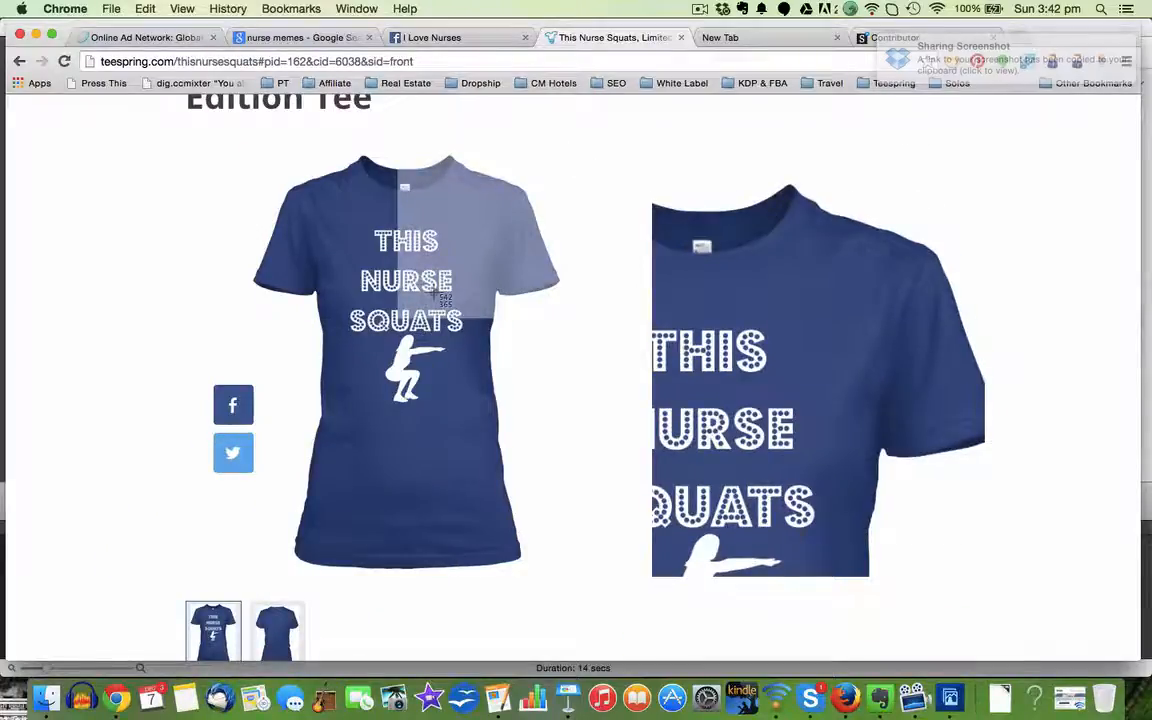
pyautogui.press('Escape')
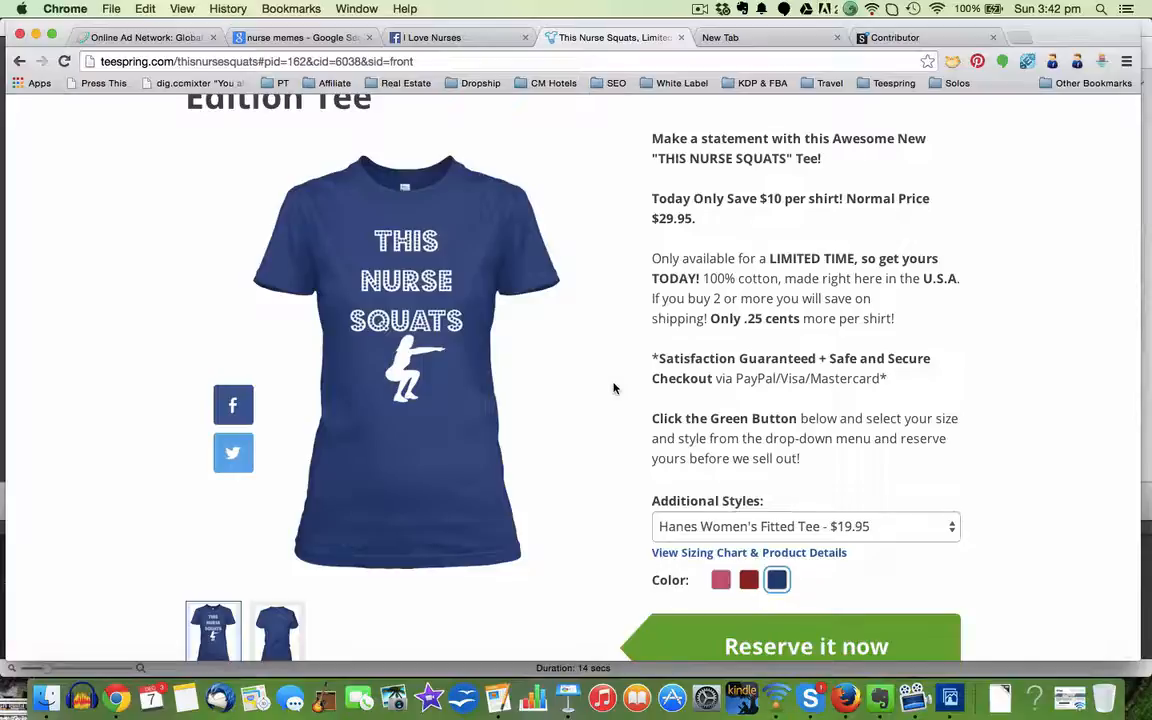
pyautogui.press('super+shift+4')
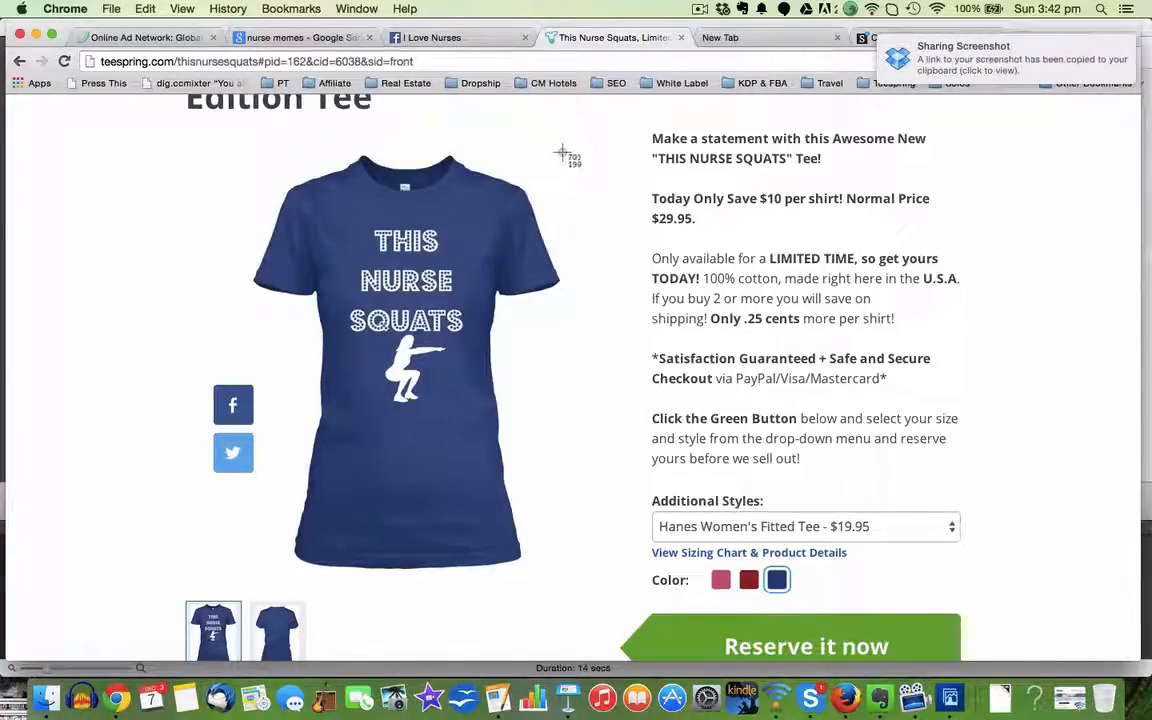
pyautogui.moveTo(561, 153); pyautogui.dragTo(244, 581)
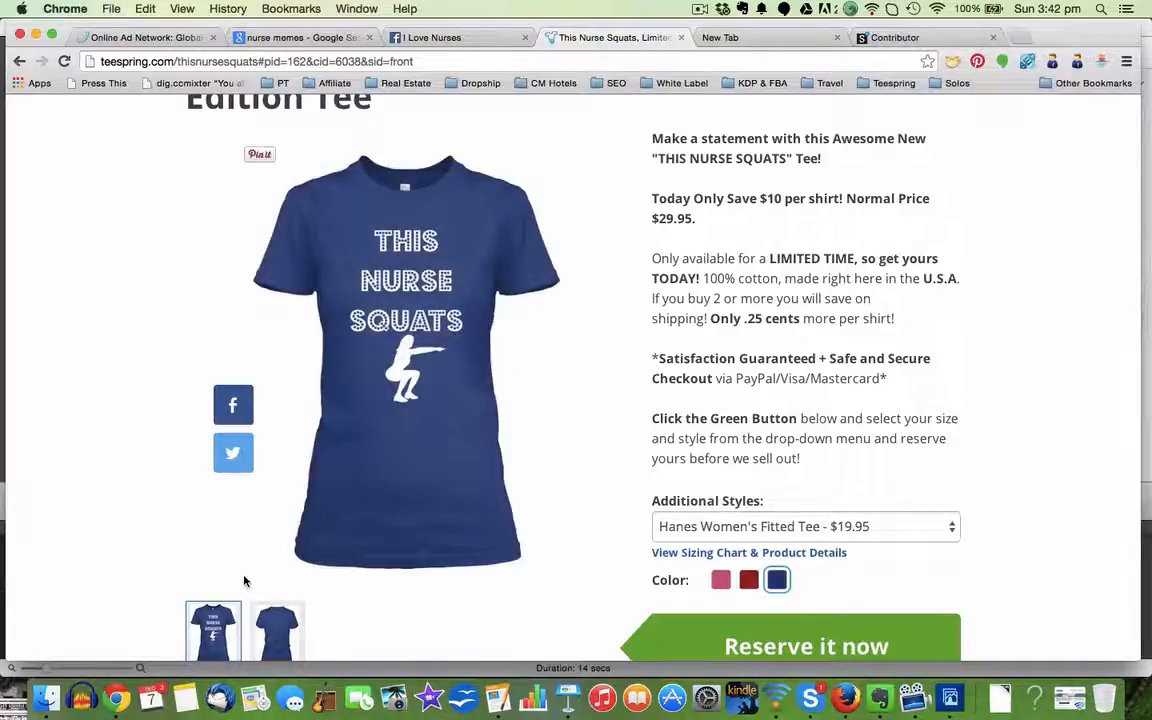
# Step: View the design on the Hanes Tagless Tee and on the Gildan 8oz Heavy Blend Hoodie
pyautogui.click(866, 530)
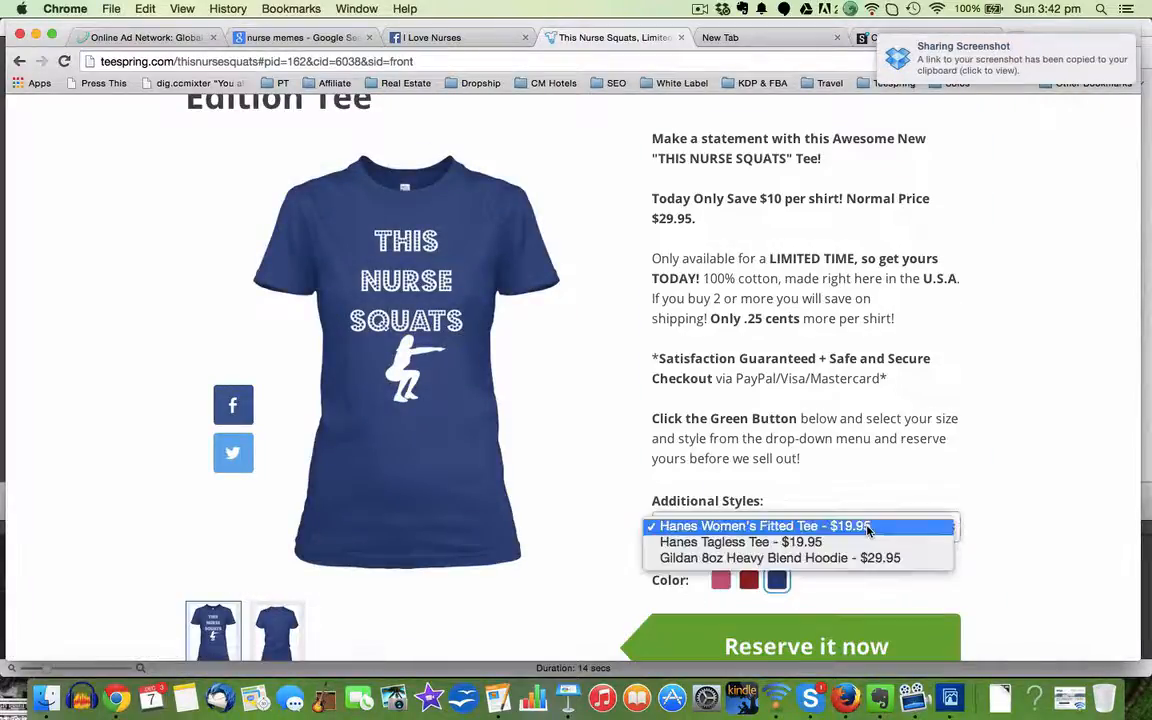
pyautogui.click(845, 541)
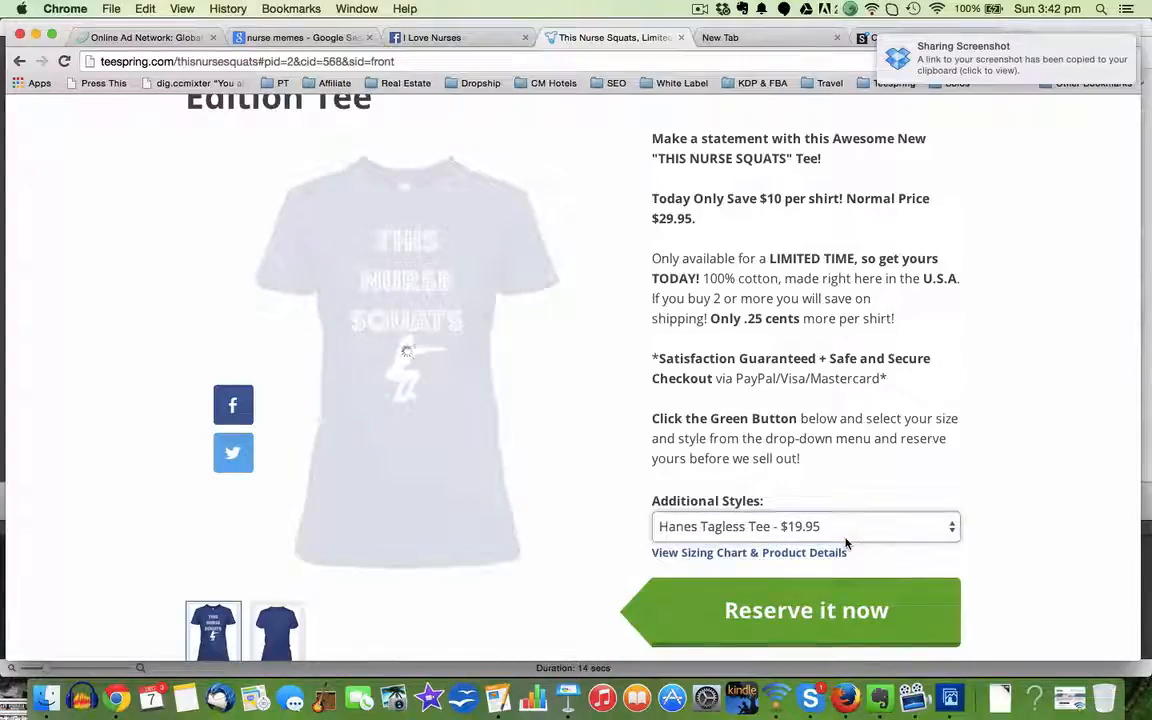
pyautogui.click(790, 533)
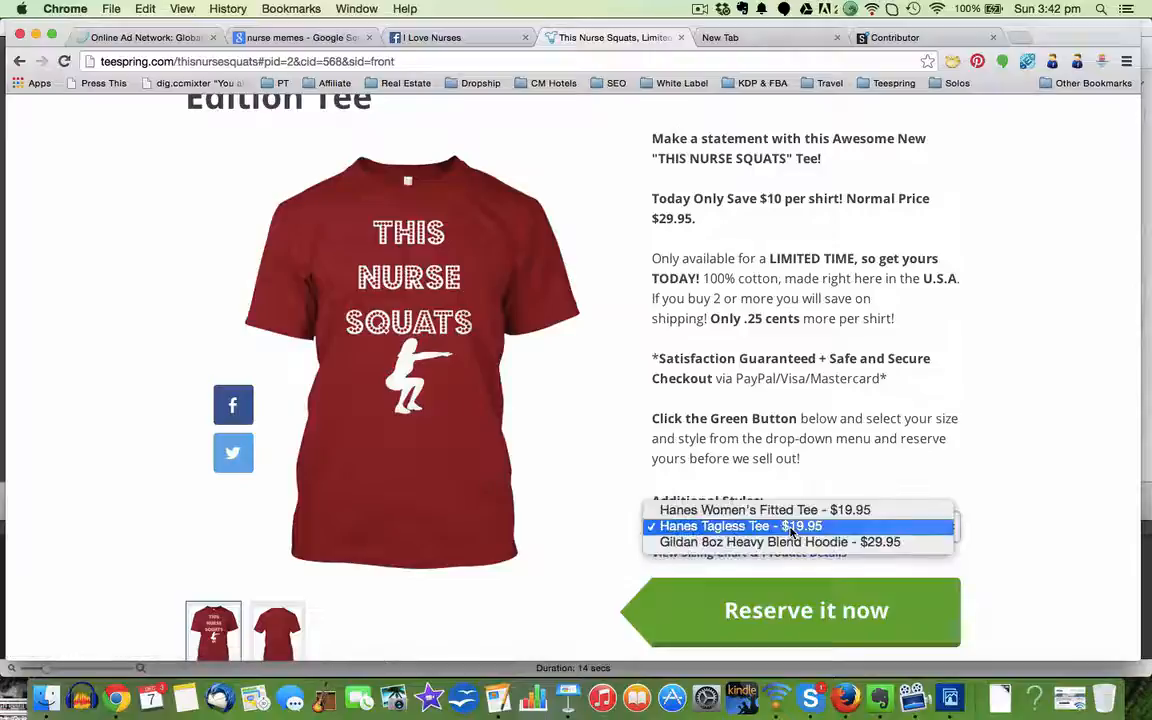
pyautogui.click(790, 542)
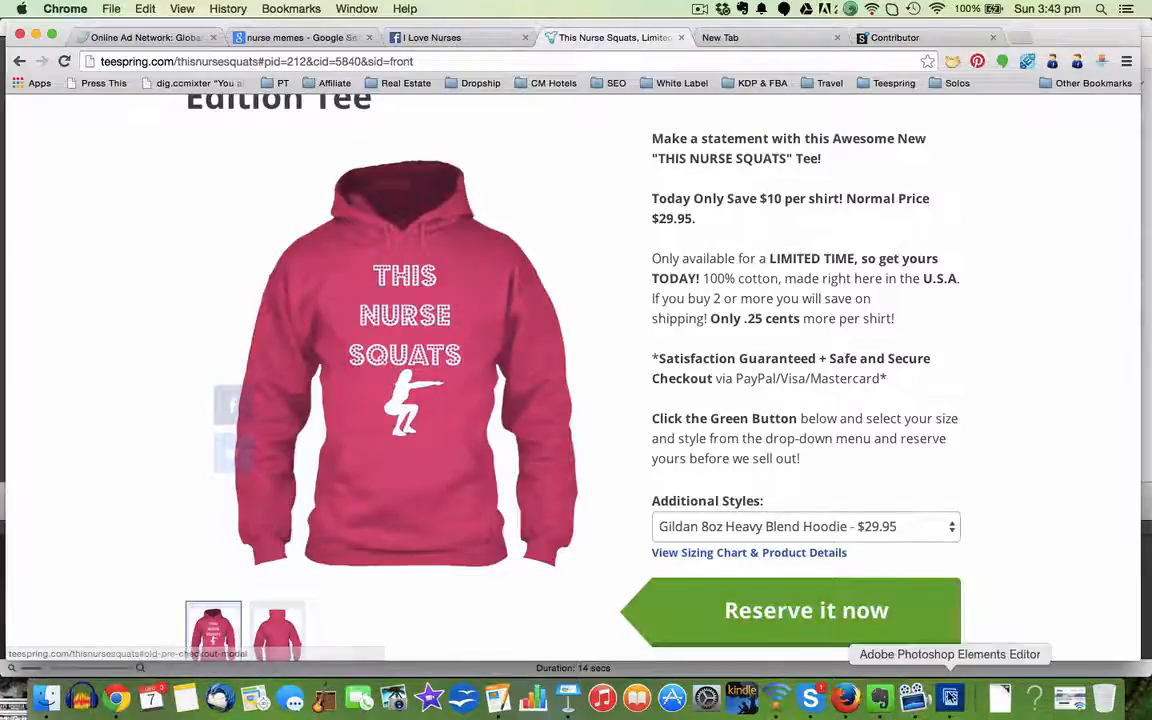
# Step: Switch to Adobe Photoshop Elements Editor, and bring up the newest images of Dropbox's Screenshots folder in Finder
pyautogui.click(950, 699)
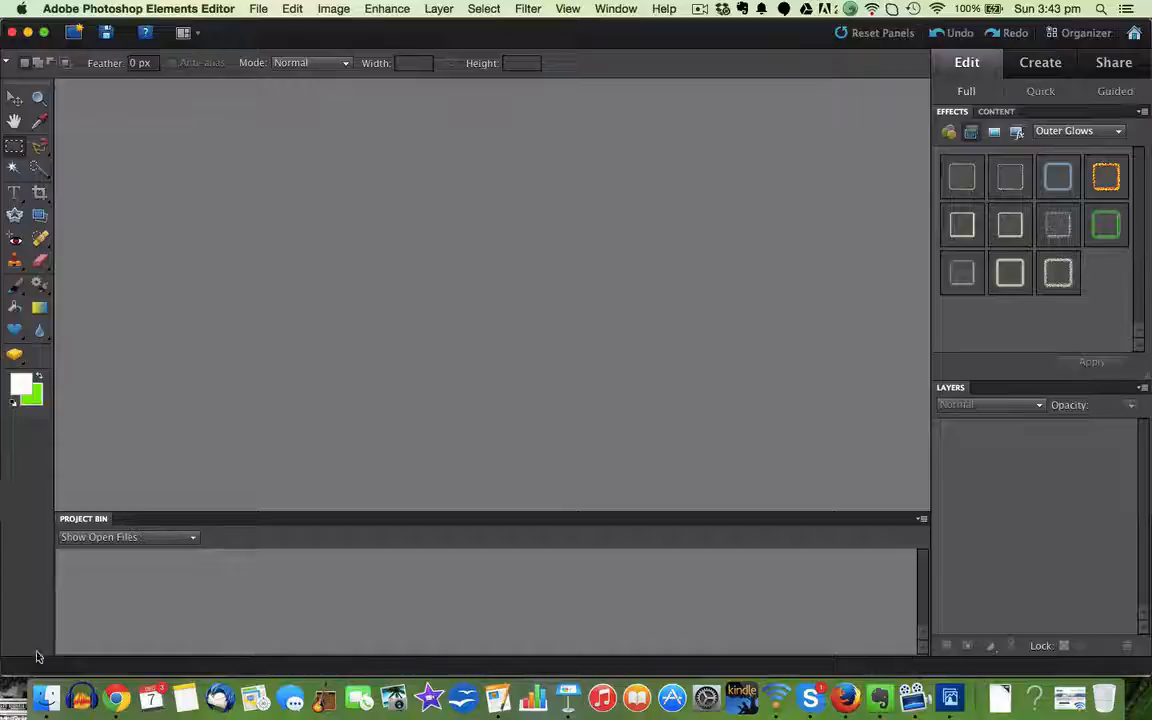
pyautogui.click(45, 700)
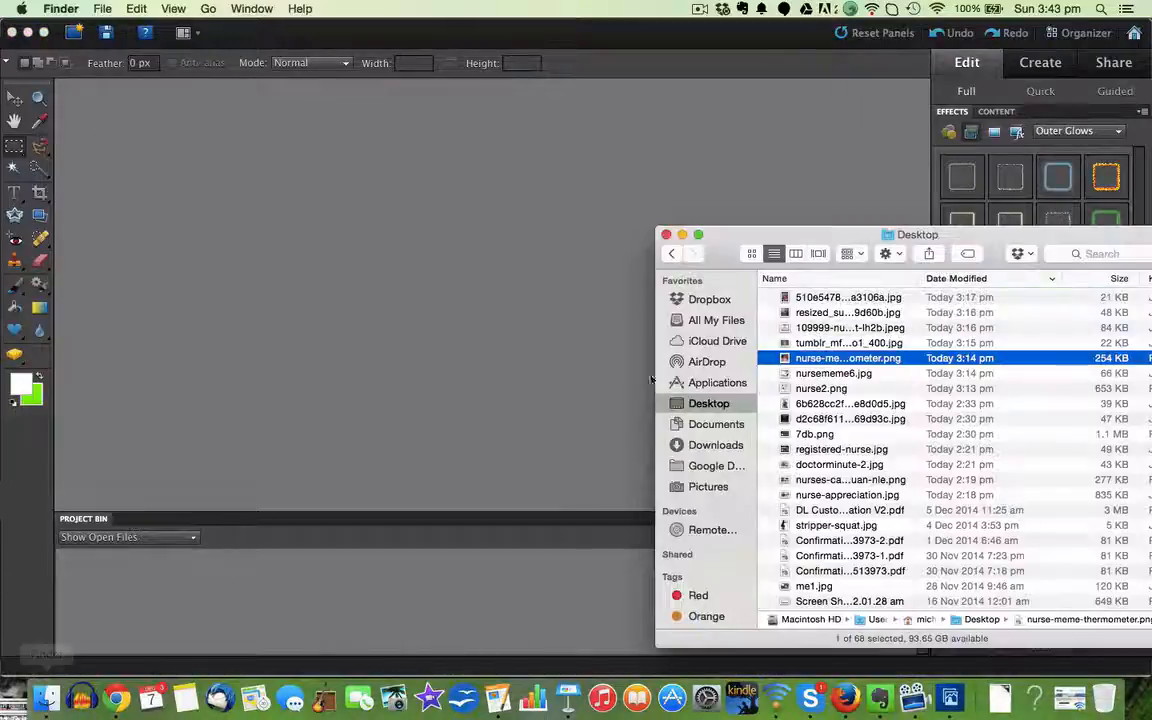
pyautogui.moveTo(806, 243); pyautogui.dragTo(663, 190)
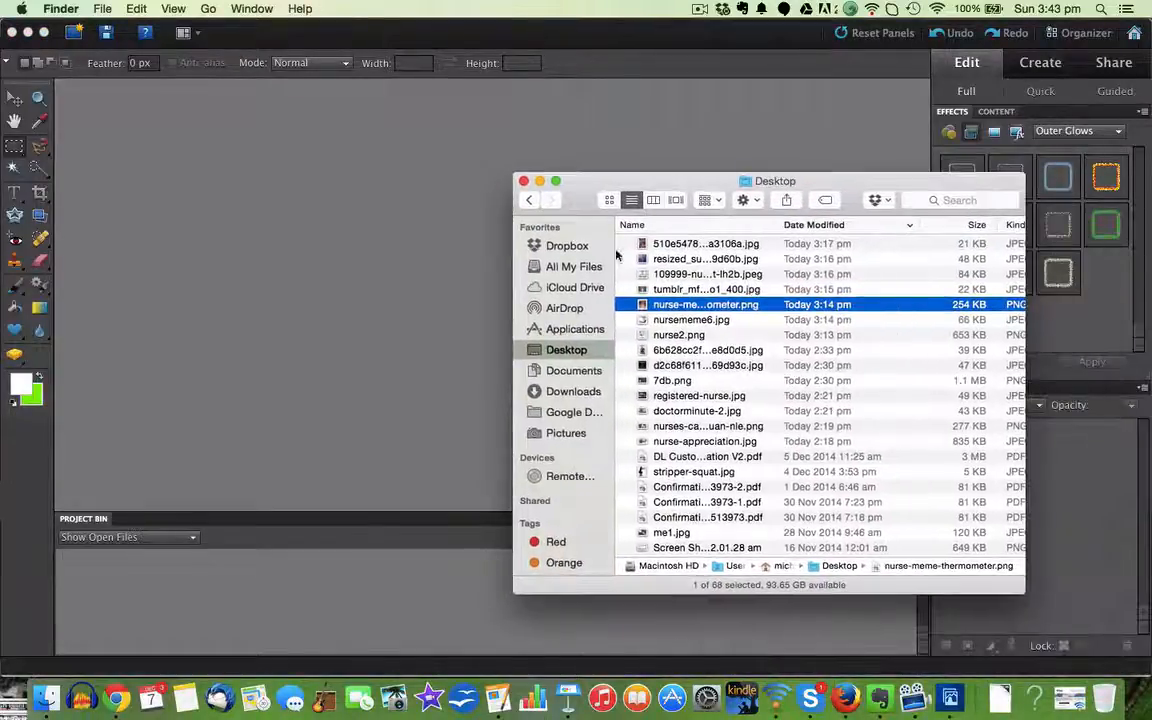
pyautogui.click(568, 246)
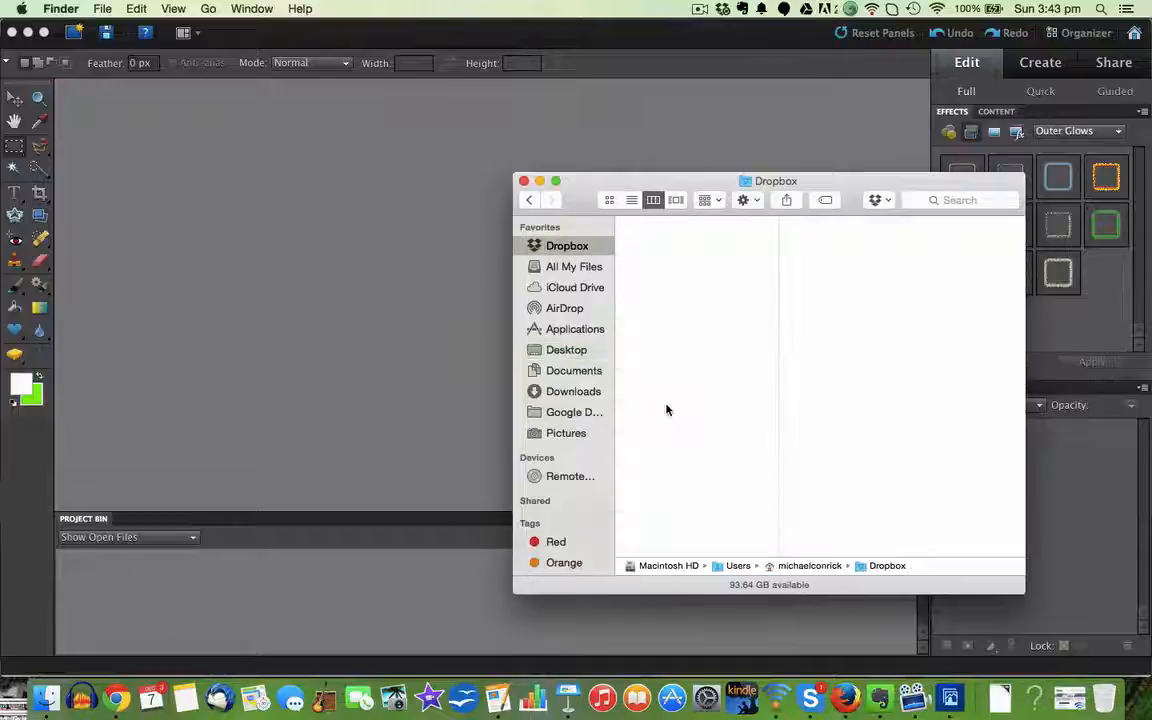
pyautogui.scroll(-10, 666, 442)
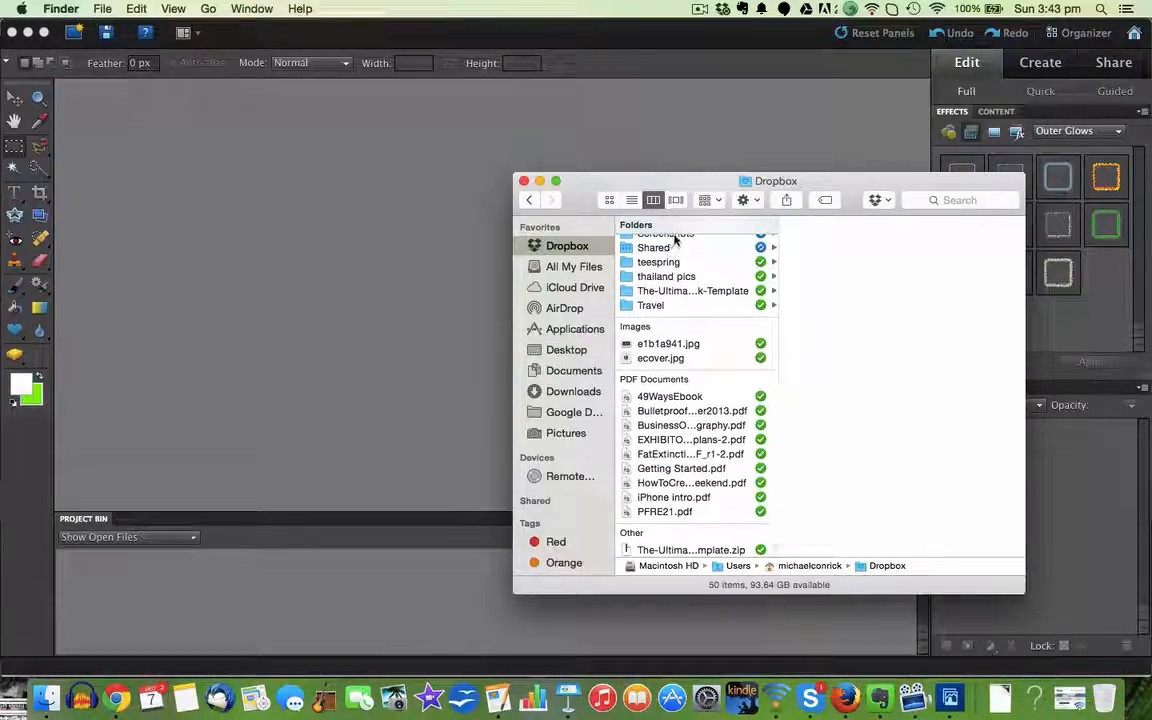
pyautogui.click(675, 238)
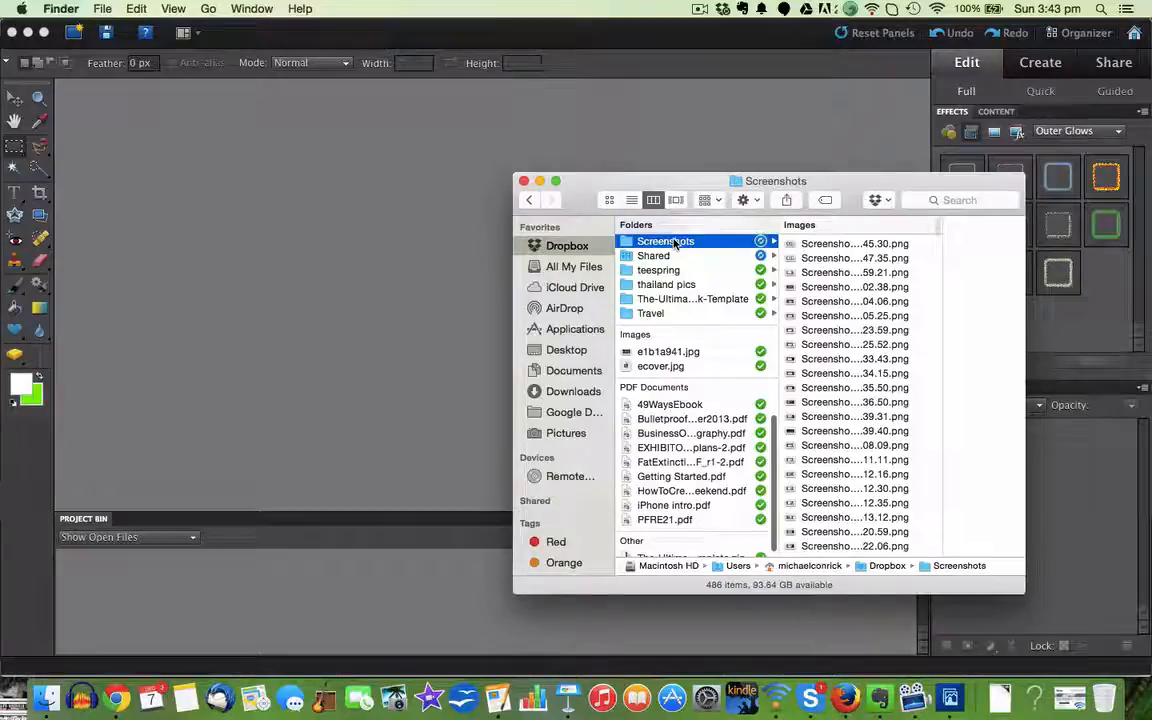
pyautogui.scroll(-5, 938, 513)
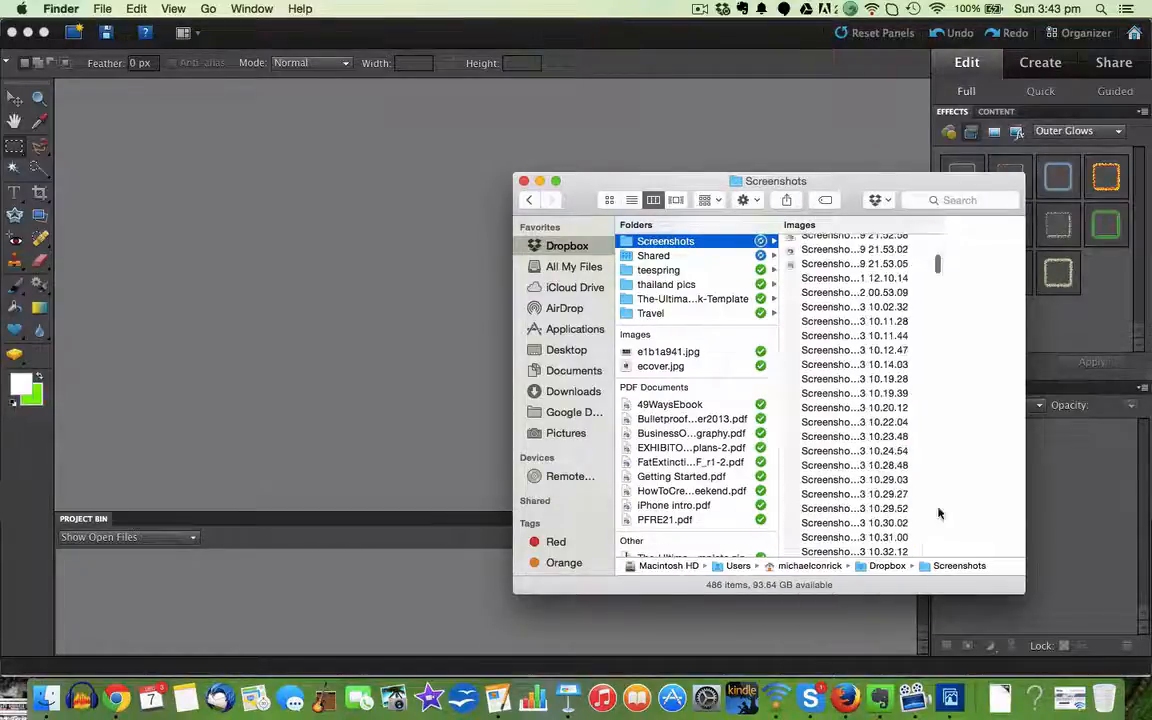
pyautogui.scroll(-15, 938, 513)
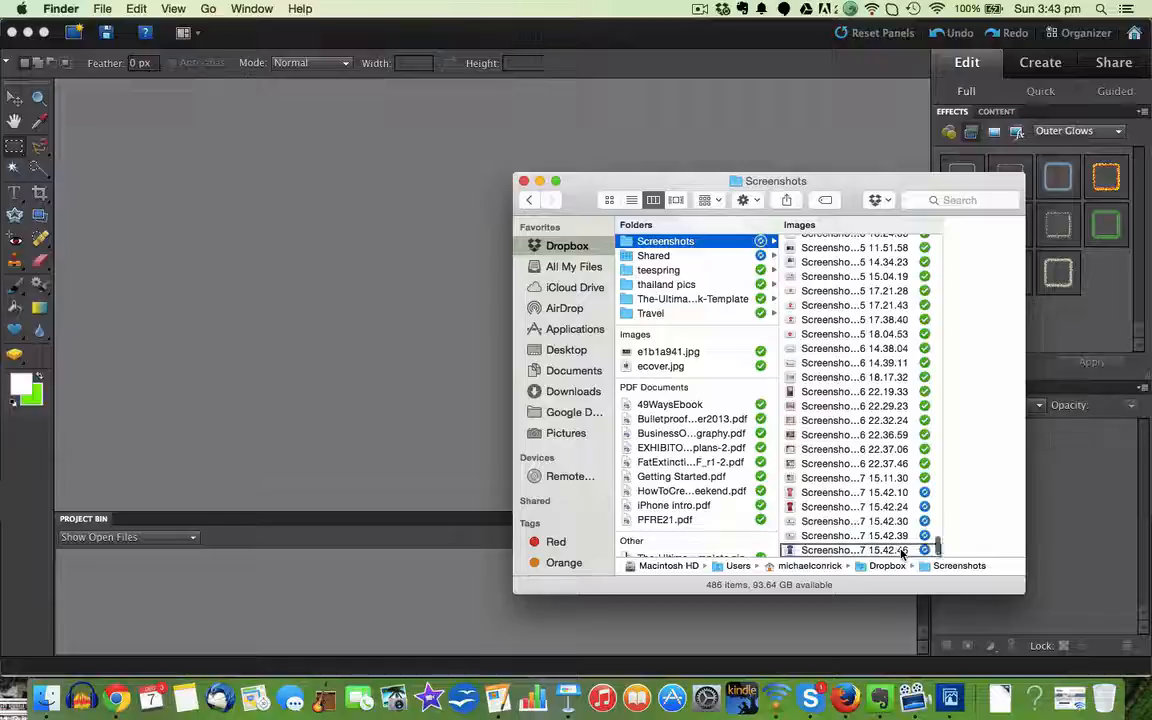
# Step: Open the image Screenshot 2014-12-07 15.42.46 in Adobe Photoshop Elements Editor
pyautogui.rightClick(902, 550)
pyautogui.moveTo(860, 296)
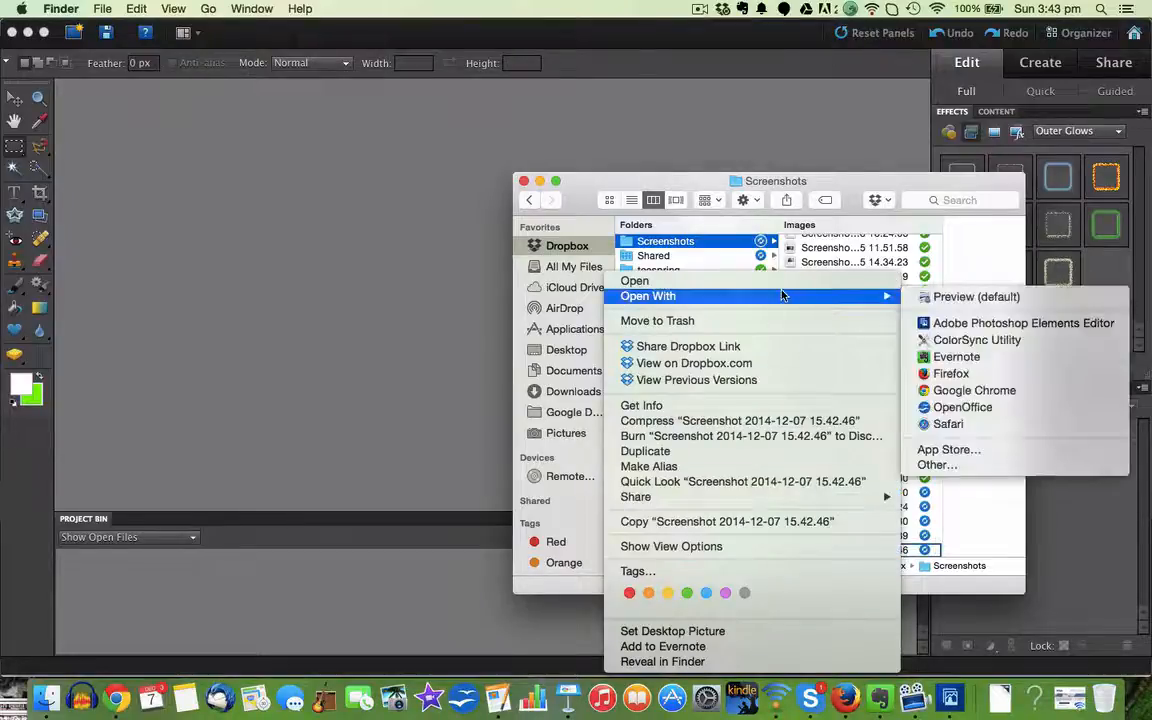
pyautogui.click(955, 323)
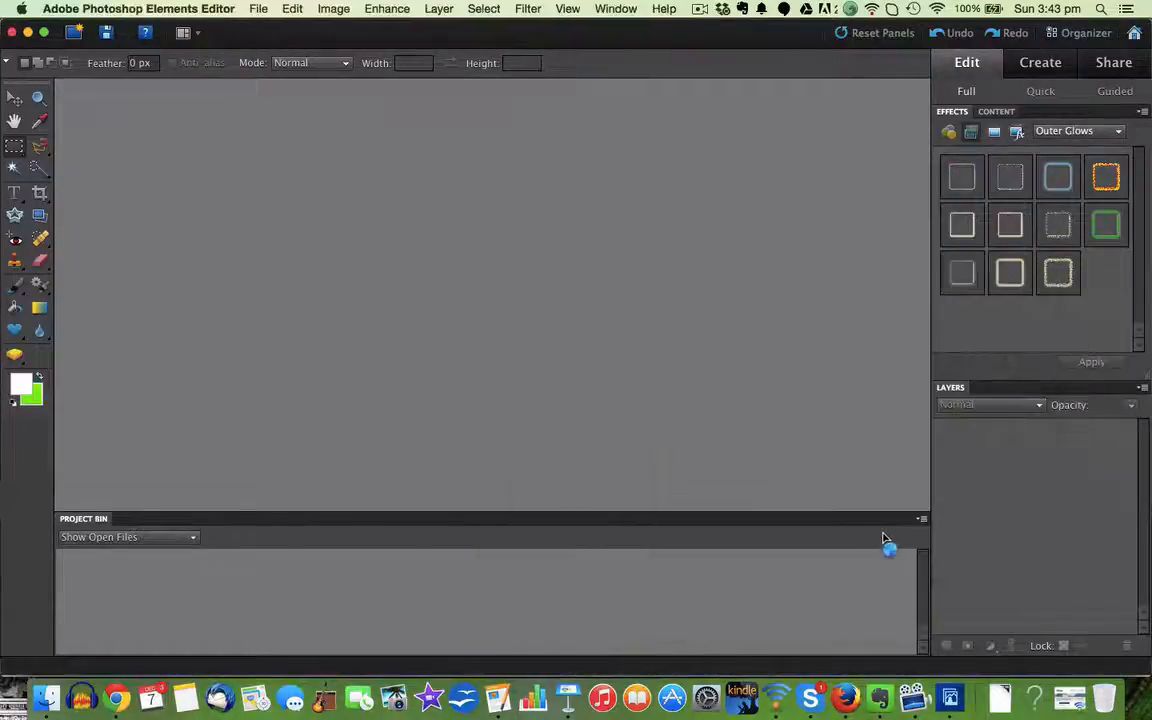
# Step: Return to Finder and open Screenshot 2014-12-07 15.42.39 in Adobe Photoshop Elements Editor
pyautogui.press('super+Tab')
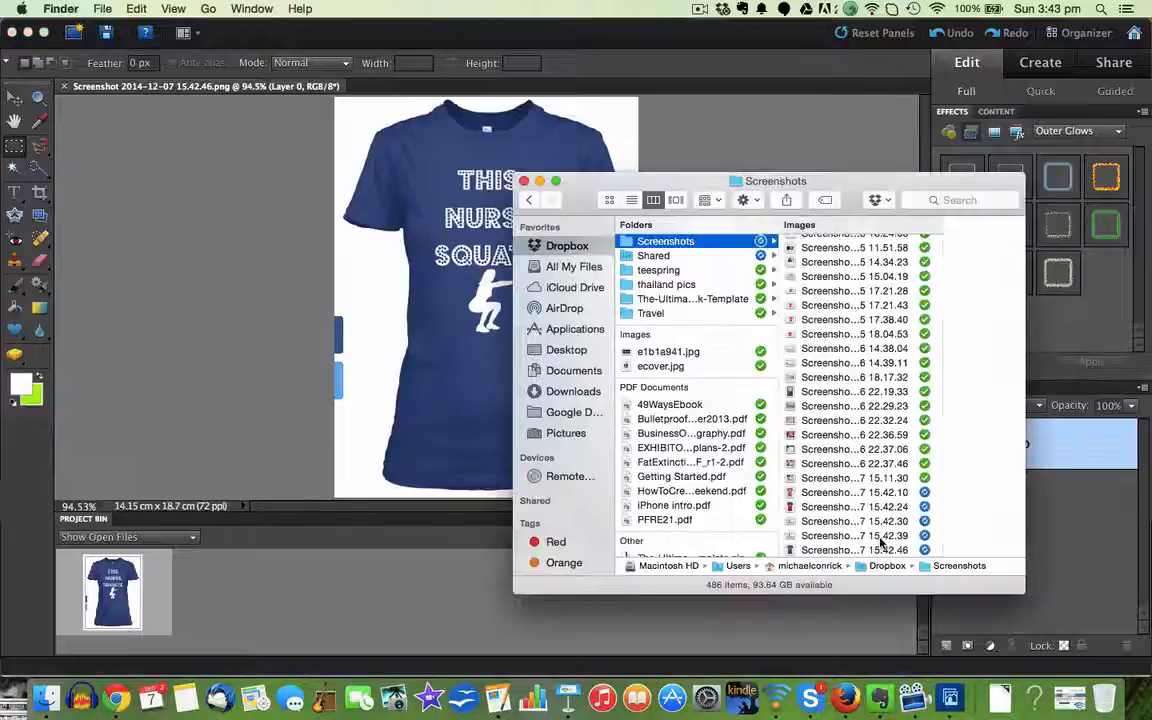
pyautogui.rightClick(881, 540)
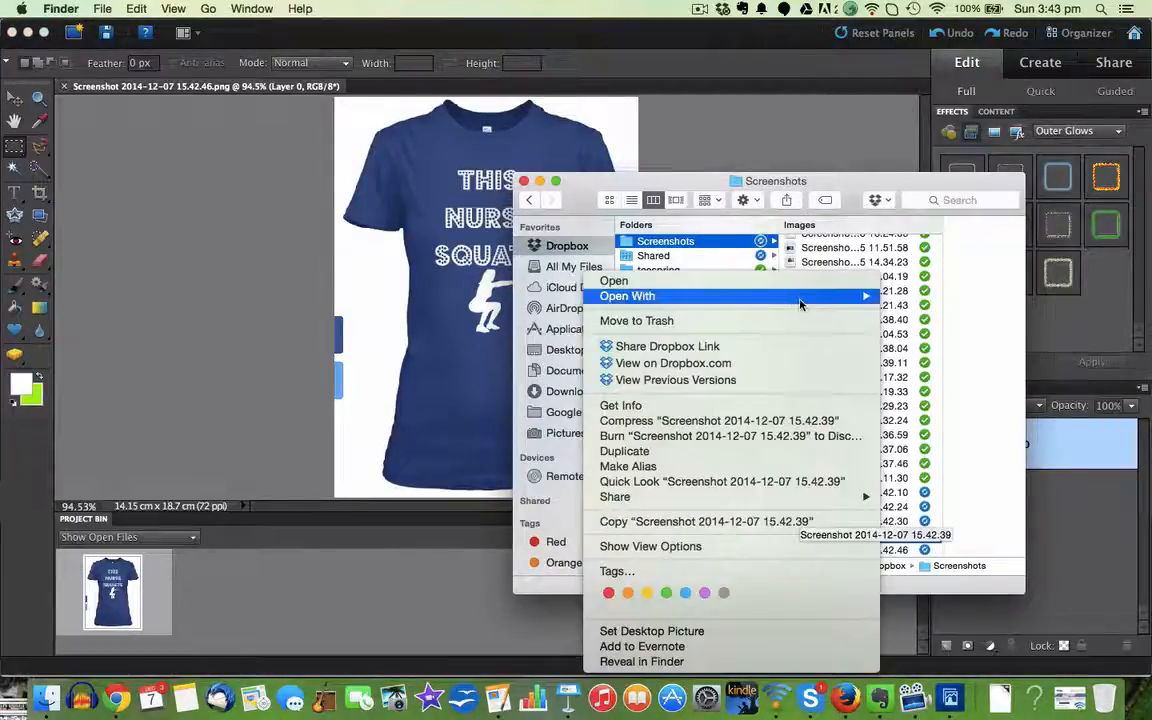
pyautogui.moveTo(820, 296)
pyautogui.click(947, 323)
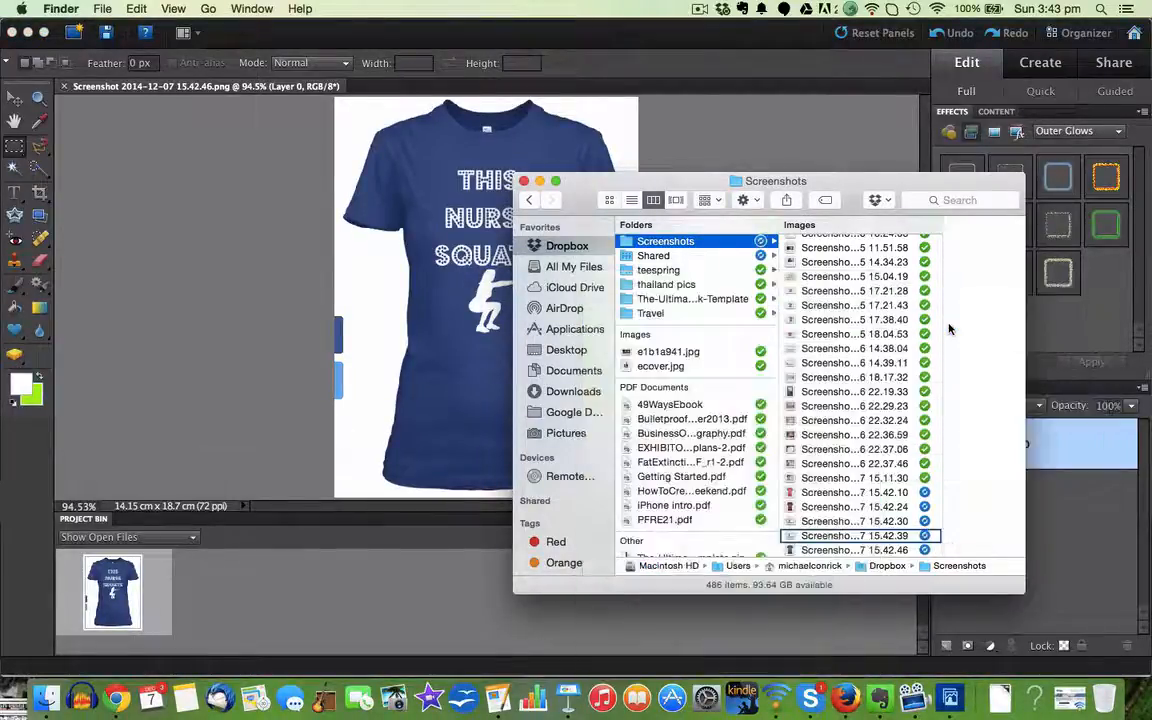
pyautogui.press('super+Tab')
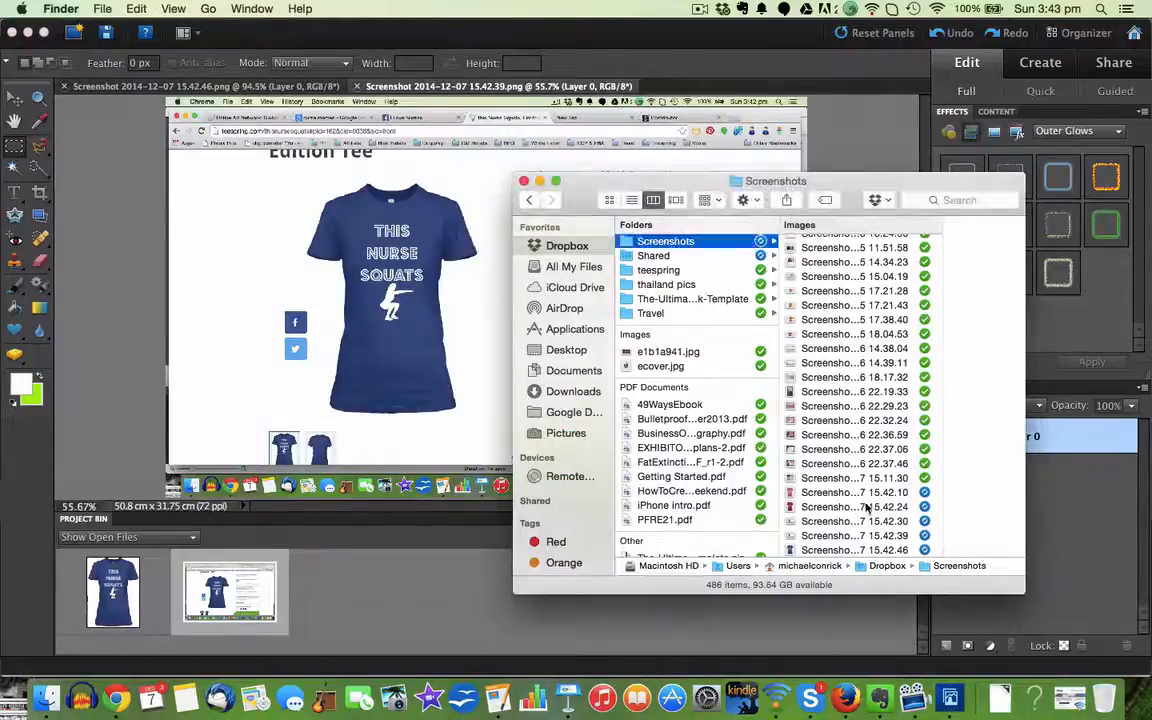
pyautogui.rightClick(862, 522)
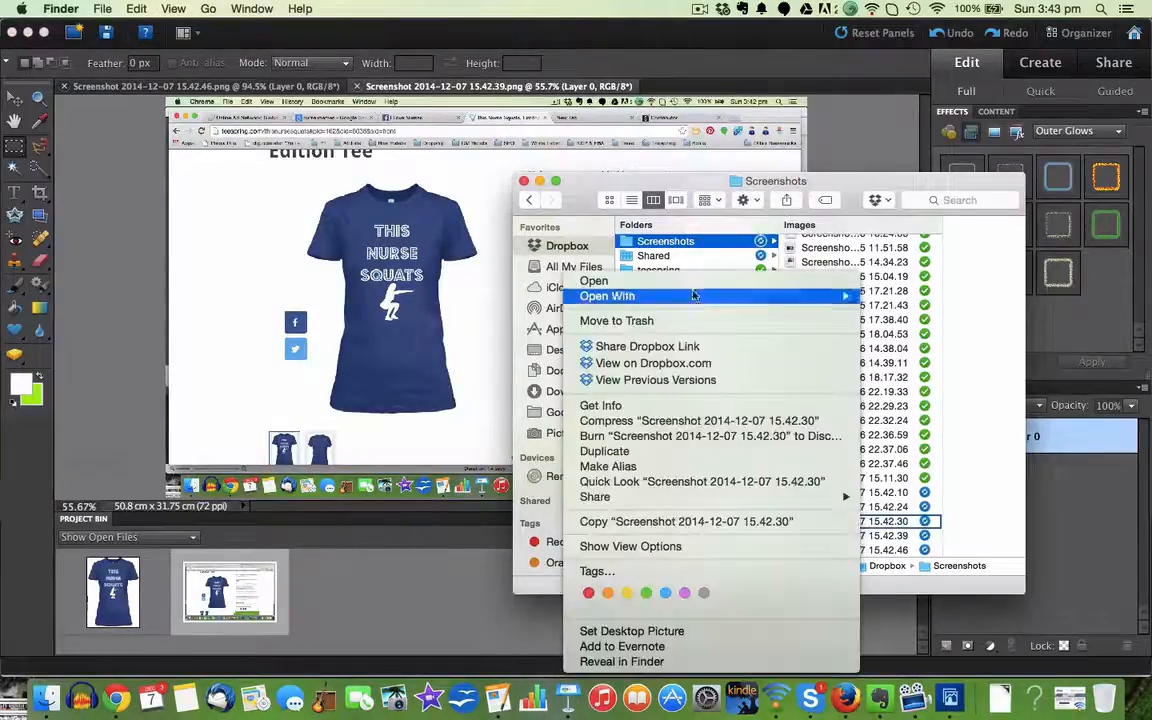
pyautogui.moveTo(692, 307)
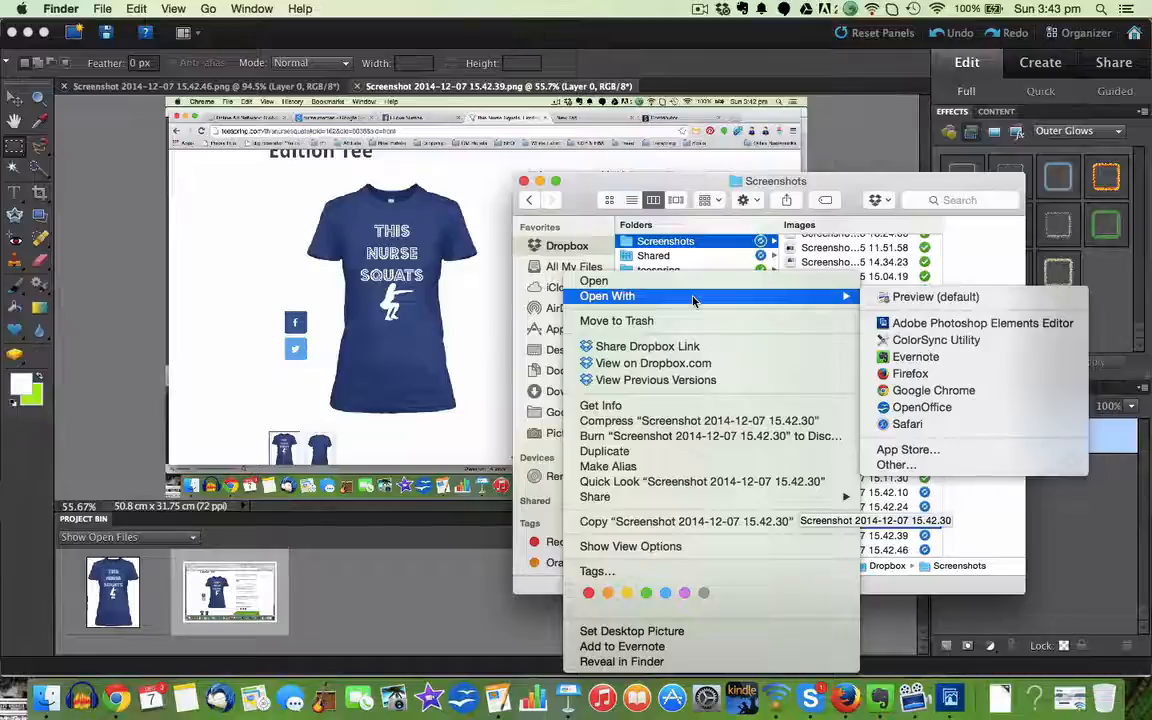
pyautogui.click(693, 301)
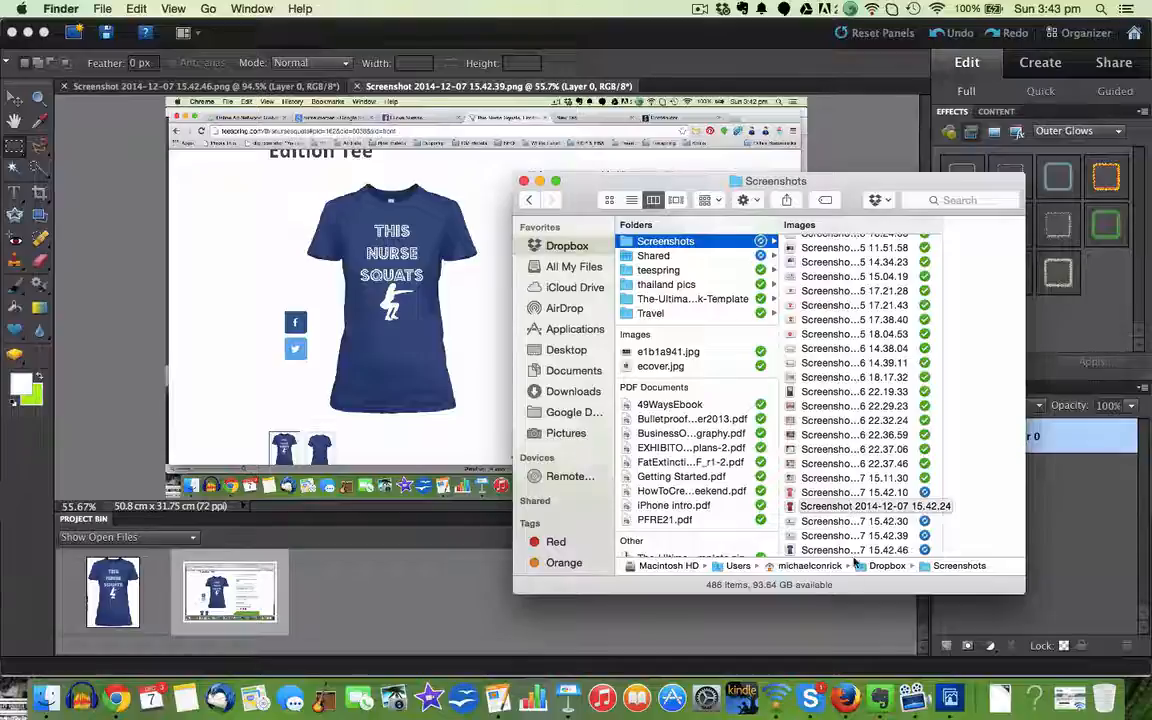
# Step: Open the image Screenshot 2014-12-07 15.42.24 from the Screenshots folder in Adobe Photoshop Elements Editor
pyautogui.rightClick(873, 508)
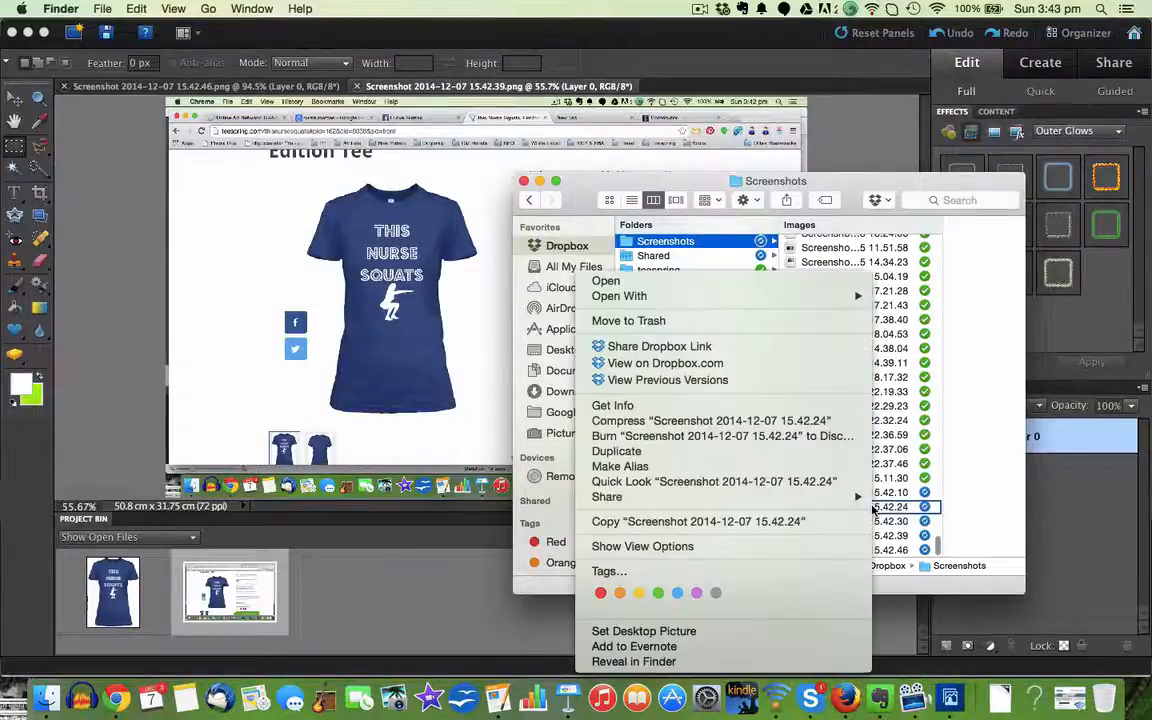
pyautogui.click(736, 303)
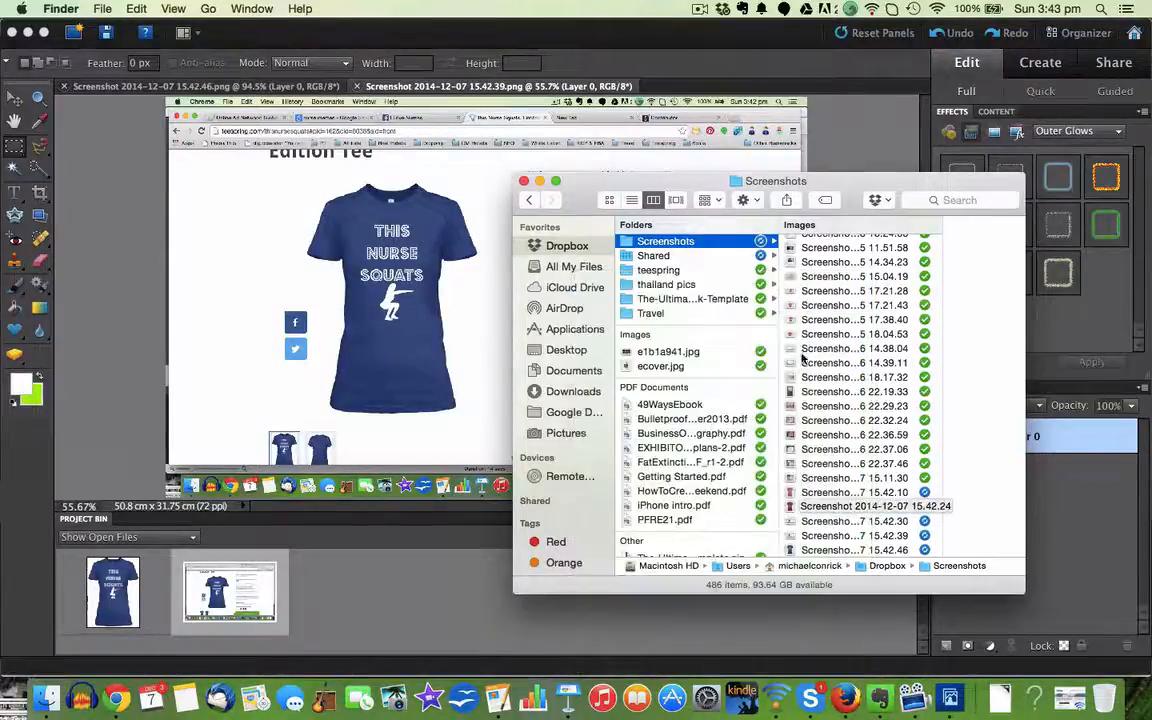
pyautogui.rightClick(821, 505)
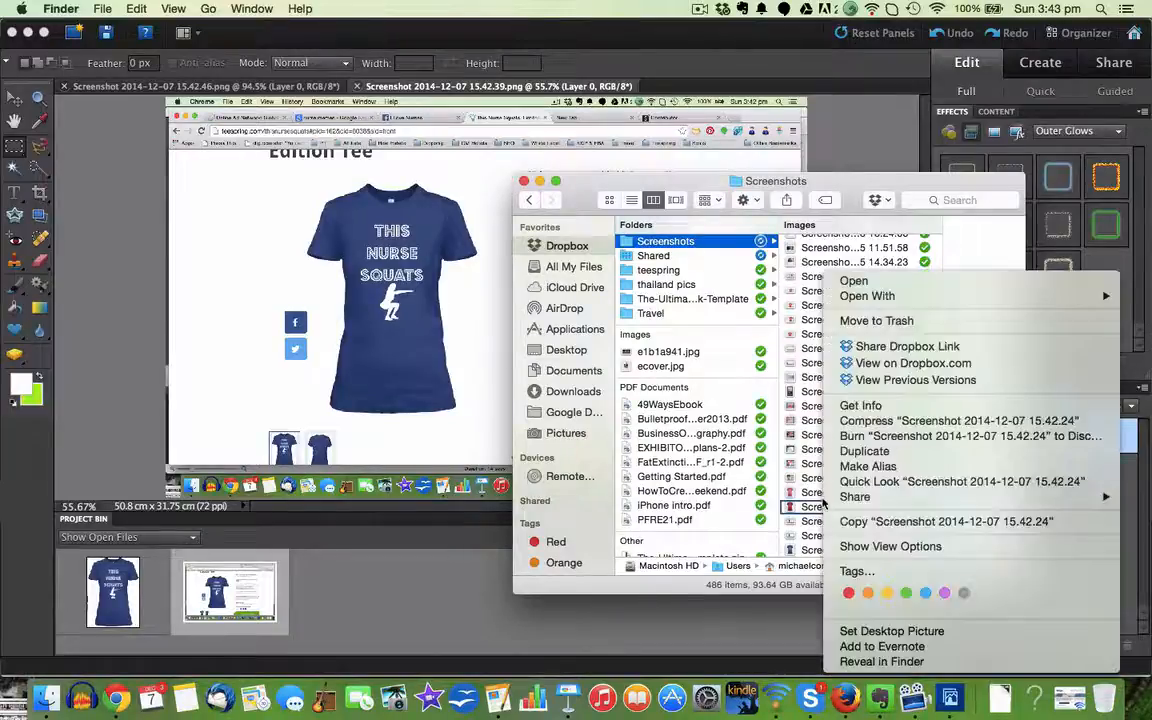
pyautogui.moveTo(860, 296)
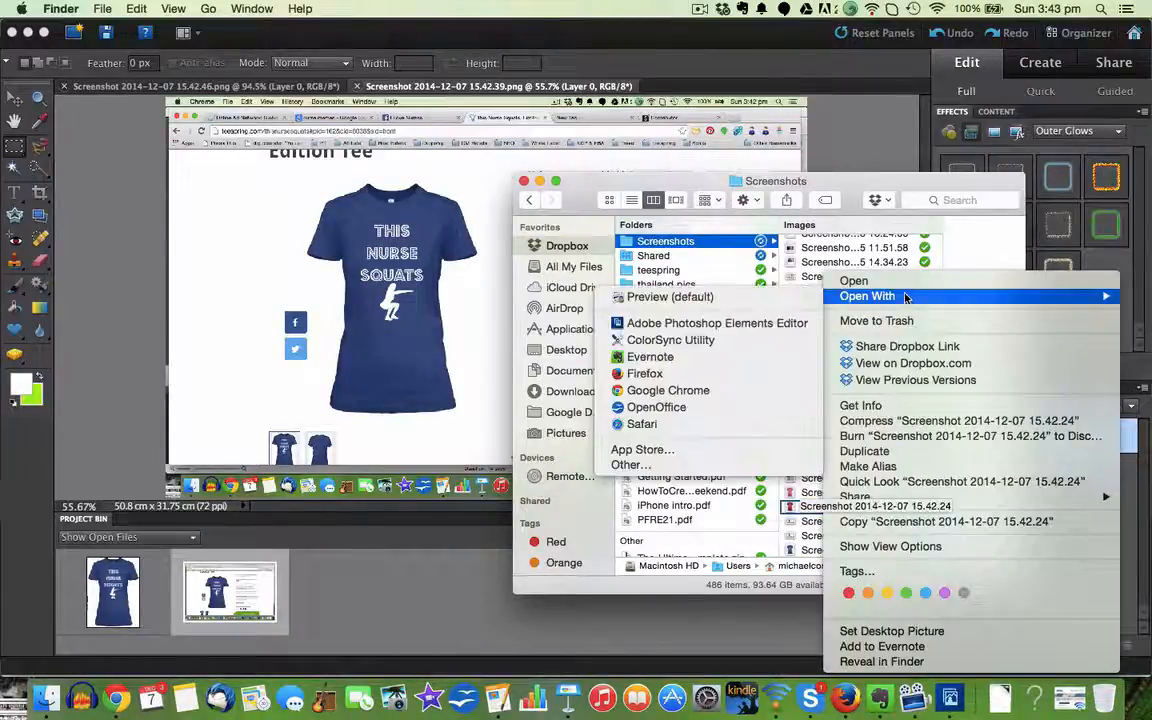
pyautogui.click(717, 324)
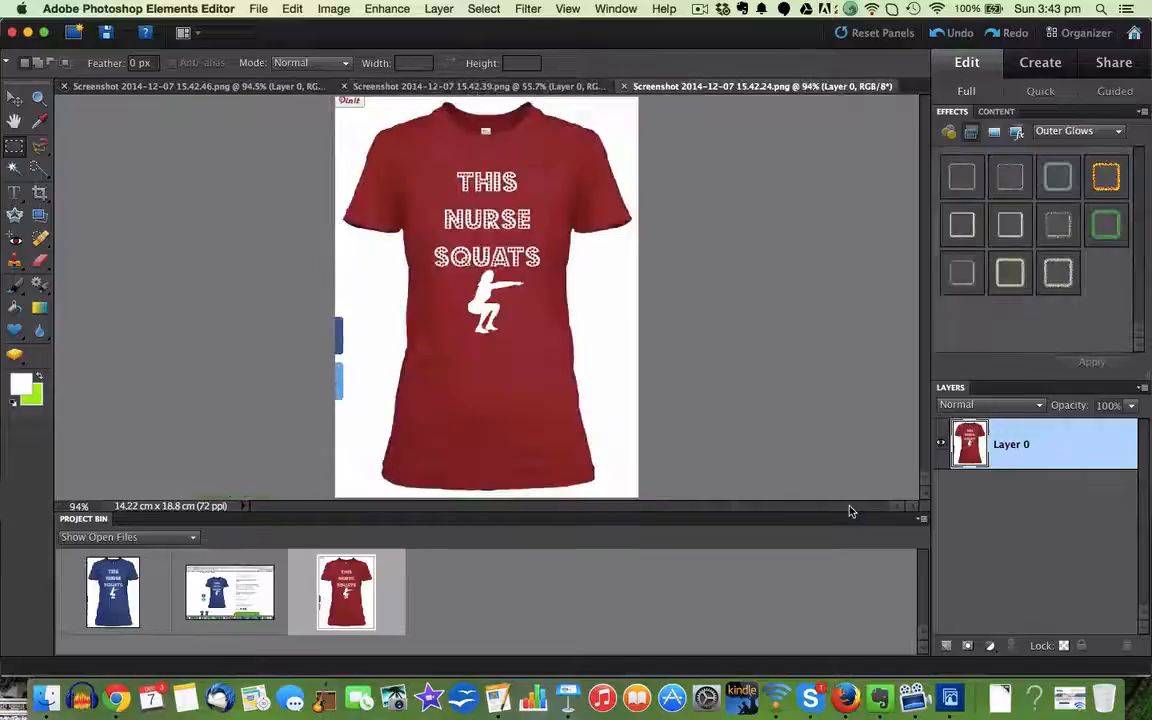
# Step: Return to Finder and open Screenshot 2014-12-07 15.42.10 in Adobe Photoshop Elements Editor
pyautogui.press('super+Tab')
pyautogui.rightClick(845, 490)
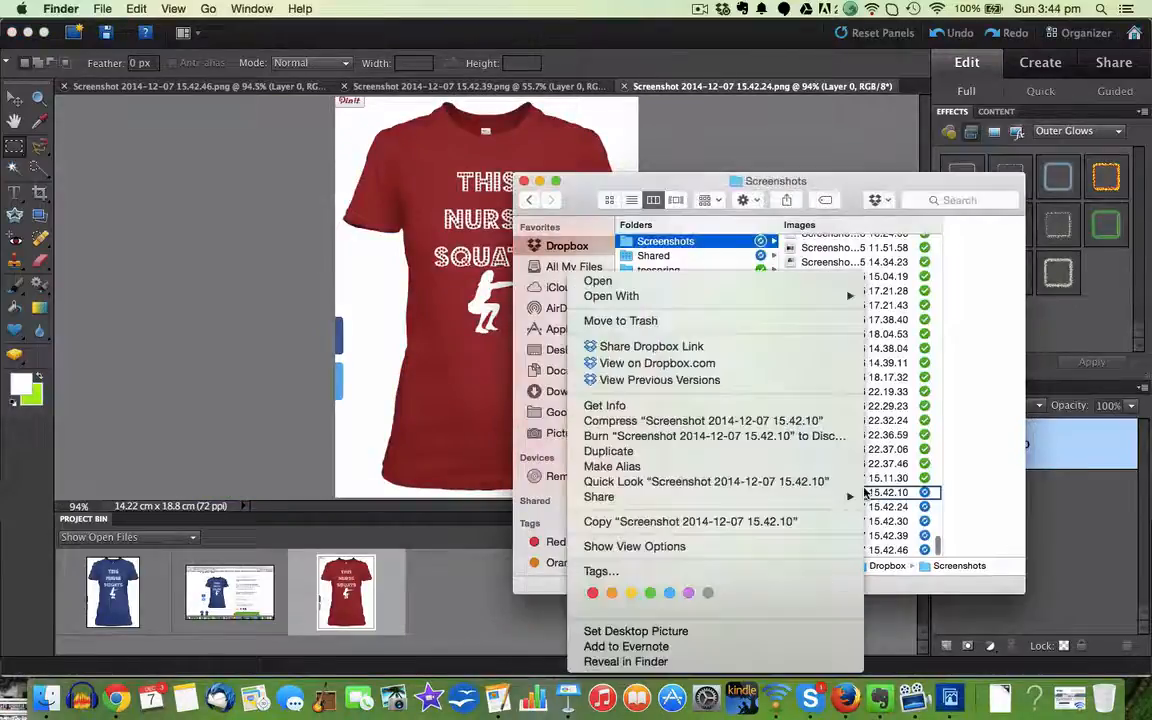
pyautogui.moveTo(800, 296)
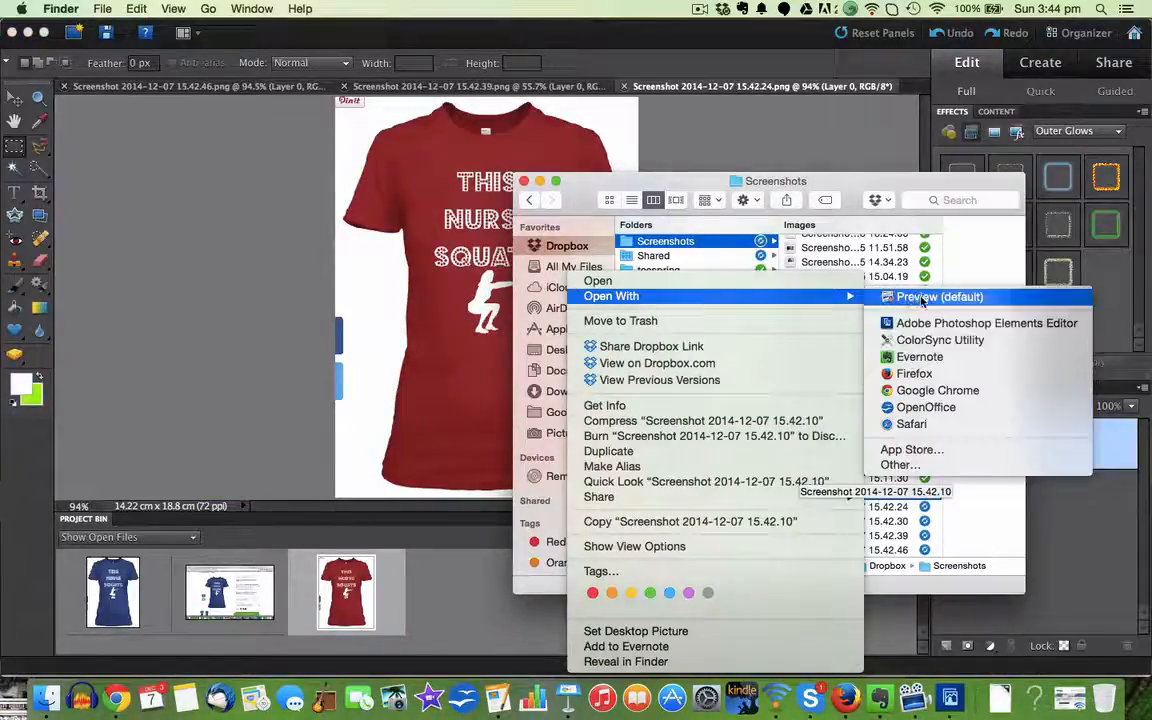
pyautogui.click(922, 323)
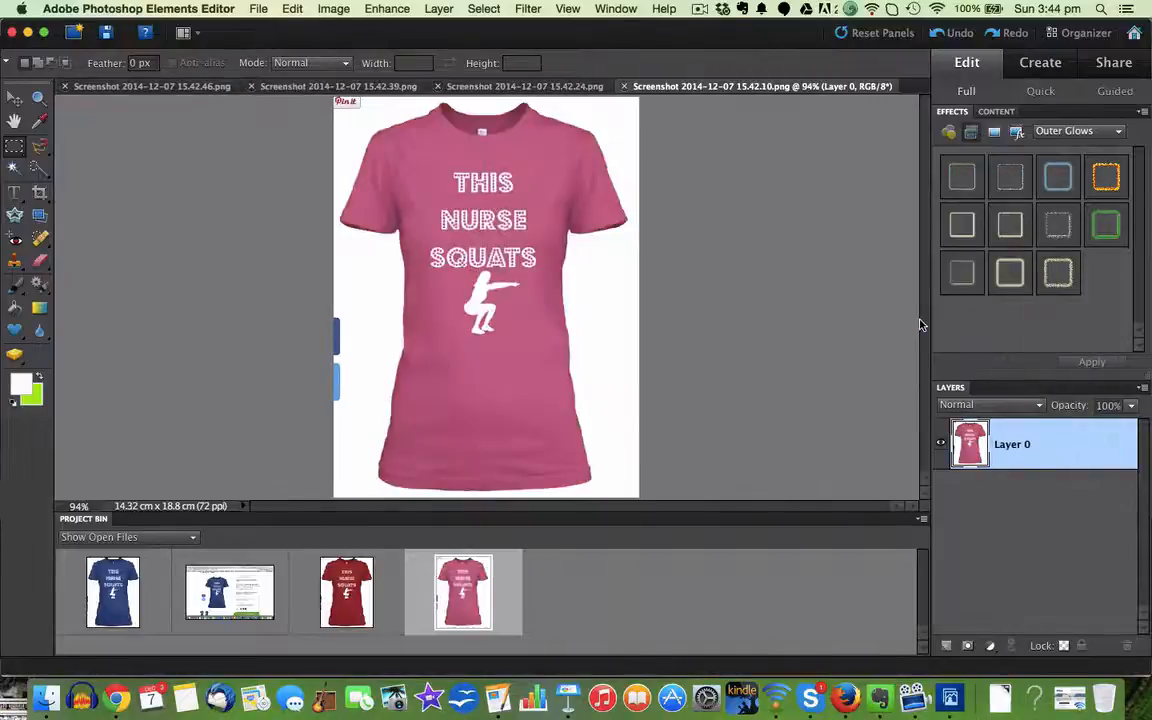
# Step: Close the full-page screenshot 15.42.39, and add an empty layer beneath the pink shirt's layer in the 15.42.10 image
pyautogui.click(254, 580)
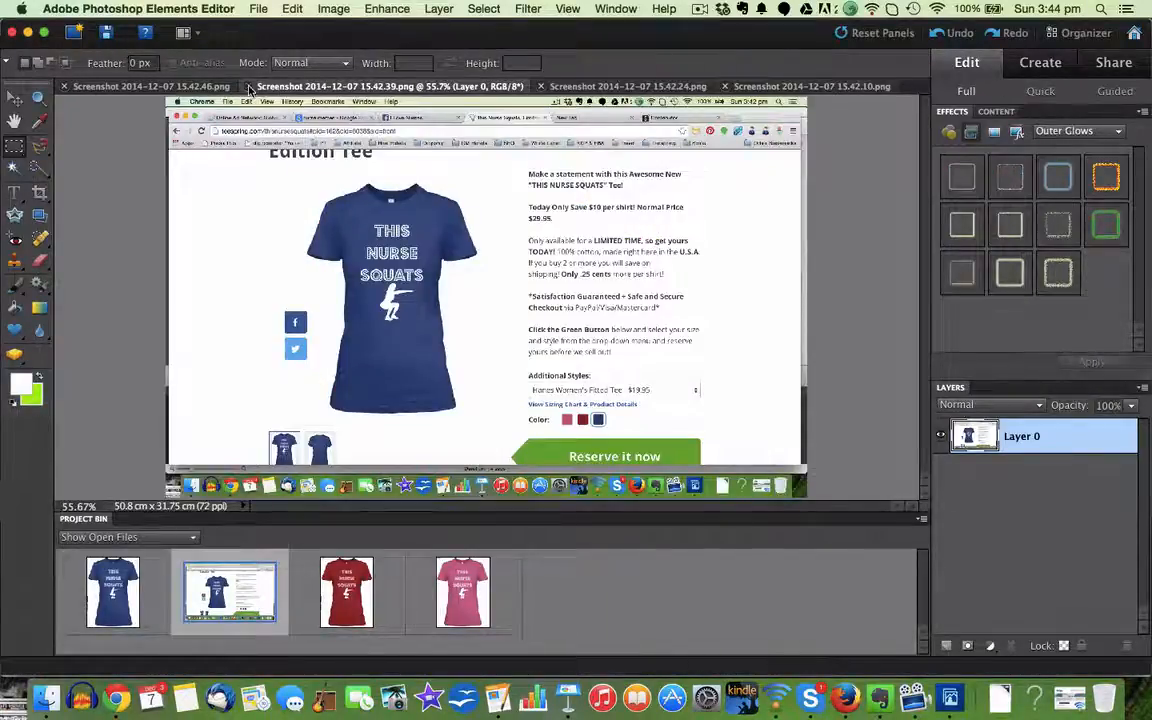
pyautogui.click(250, 87)
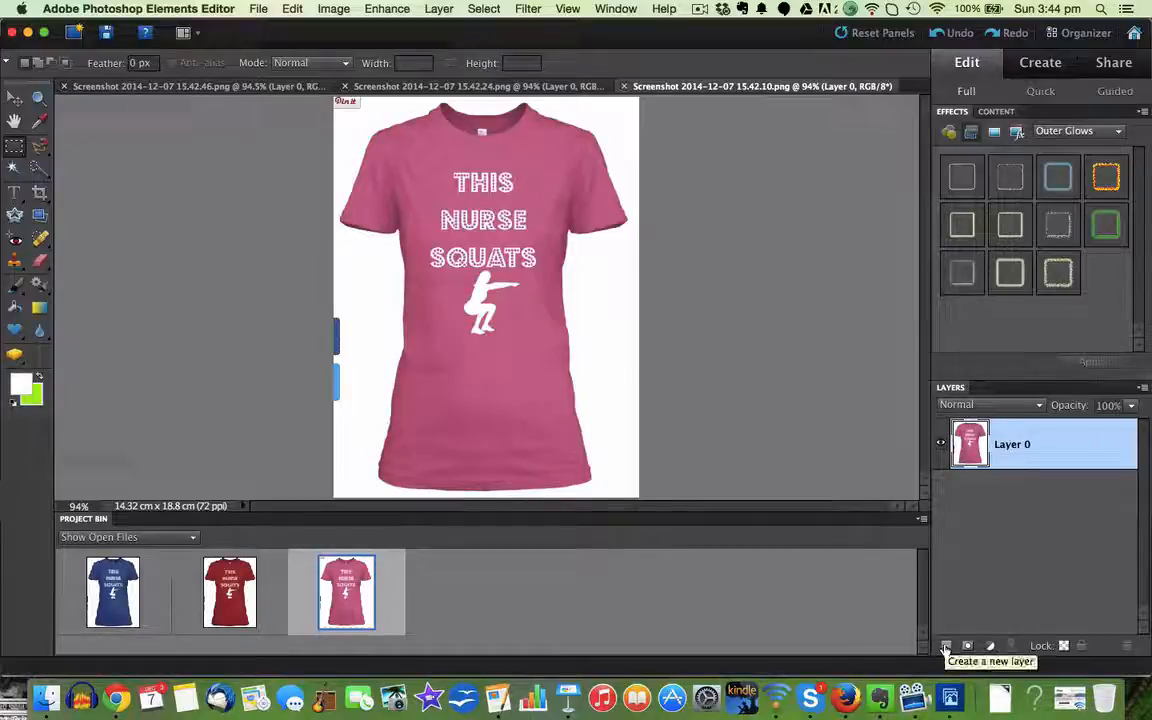
pyautogui.click(945, 647)
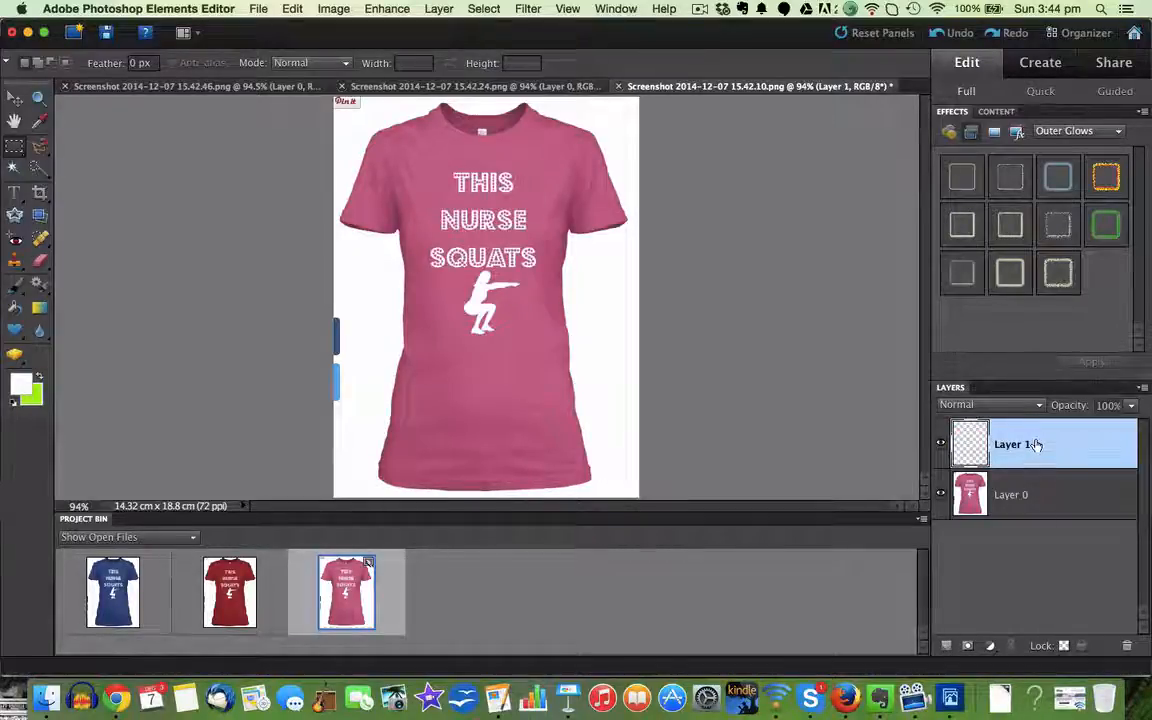
pyautogui.moveTo(1036, 478); pyautogui.dragTo(1036, 528)
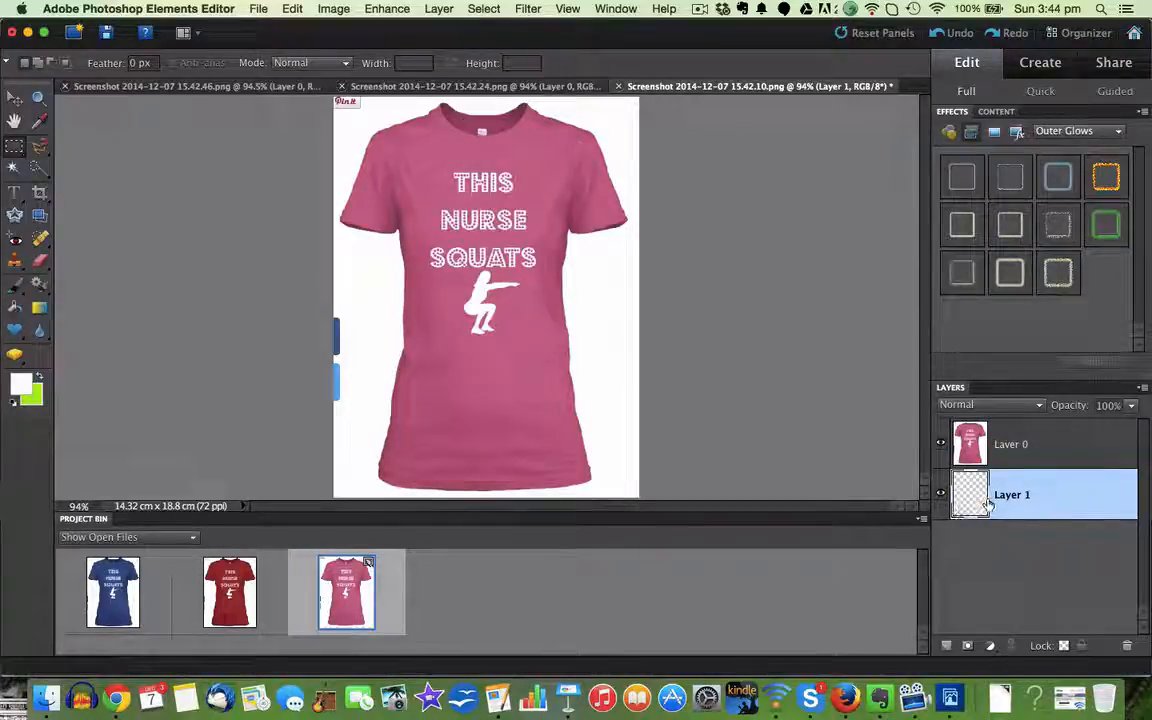
# Step: Delete the white background around the pink shirt on Layer 0 with the Magic Wand, and clear the leftover blue share buttons using a rectangular selection
pyautogui.click(1040, 444)
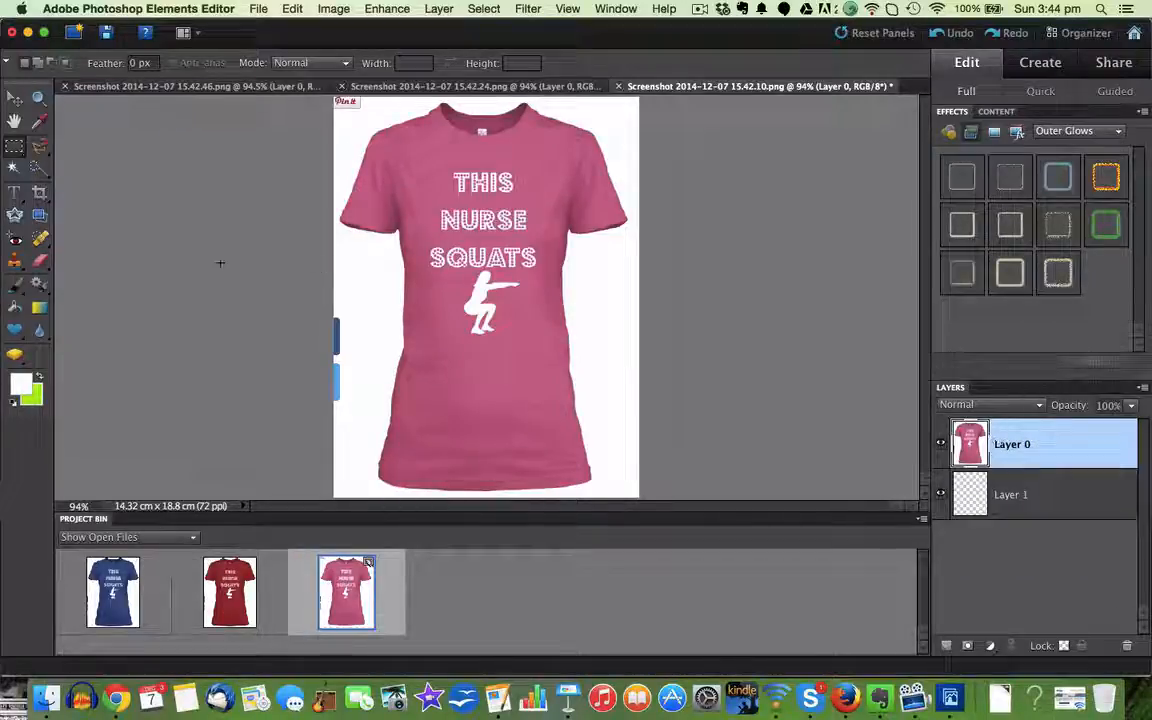
pyautogui.click(13, 170)
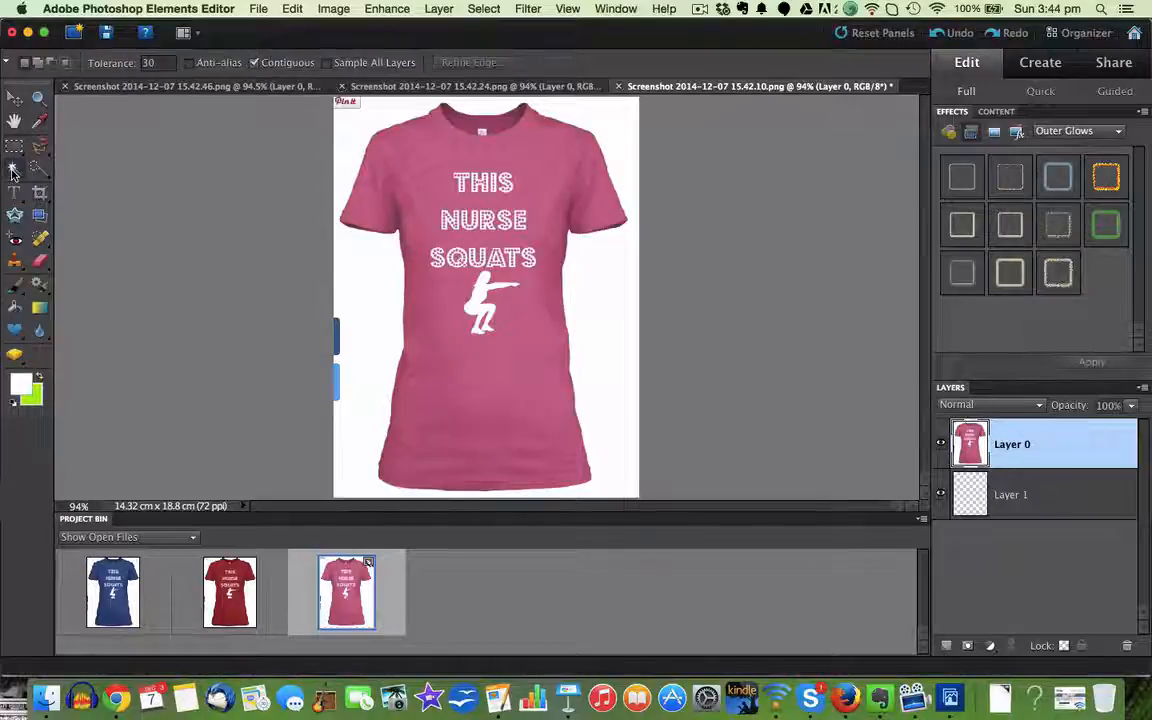
pyautogui.click(350, 139)
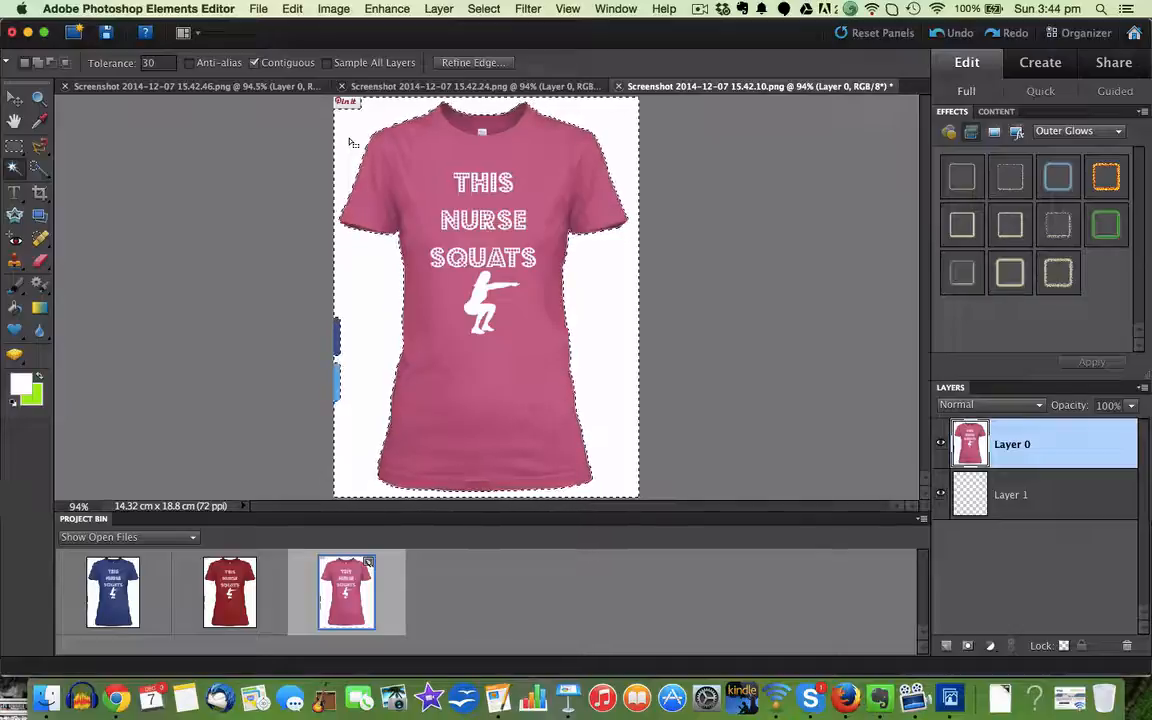
pyautogui.press('Delete')
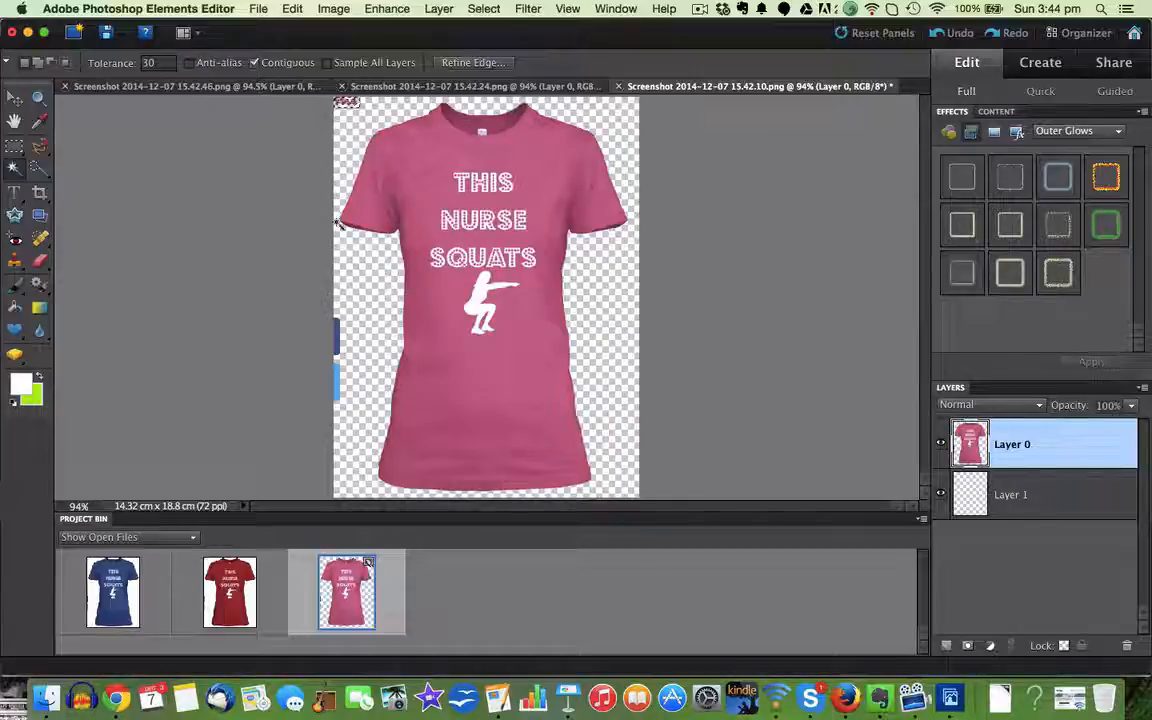
pyautogui.click(14, 144)
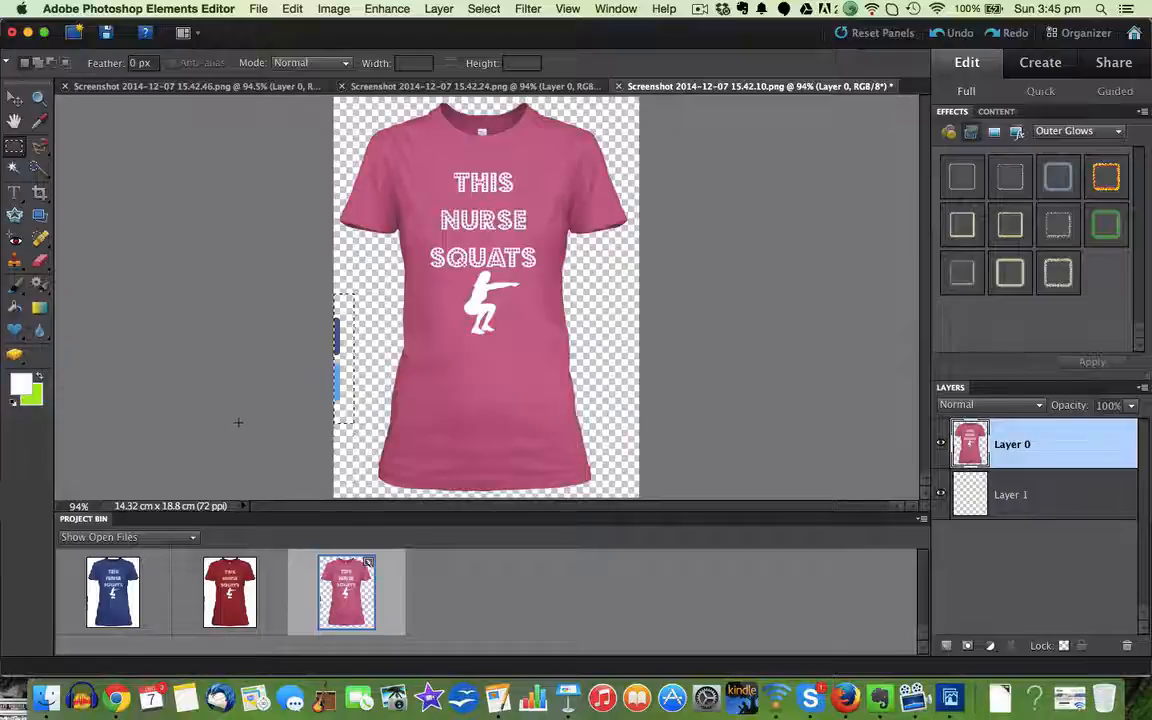
pyautogui.press('Delete')
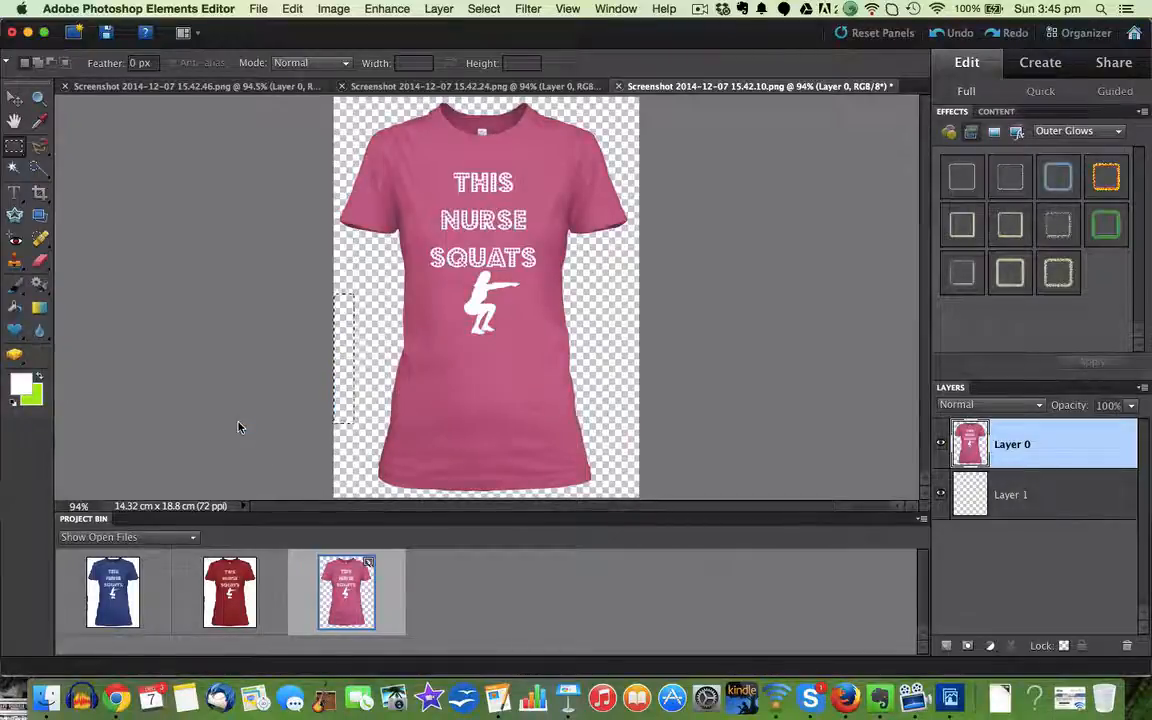
# Step: Start saving the cut-out pink shirt as a new file, with the Desktop as its location
pyautogui.click(258, 10)
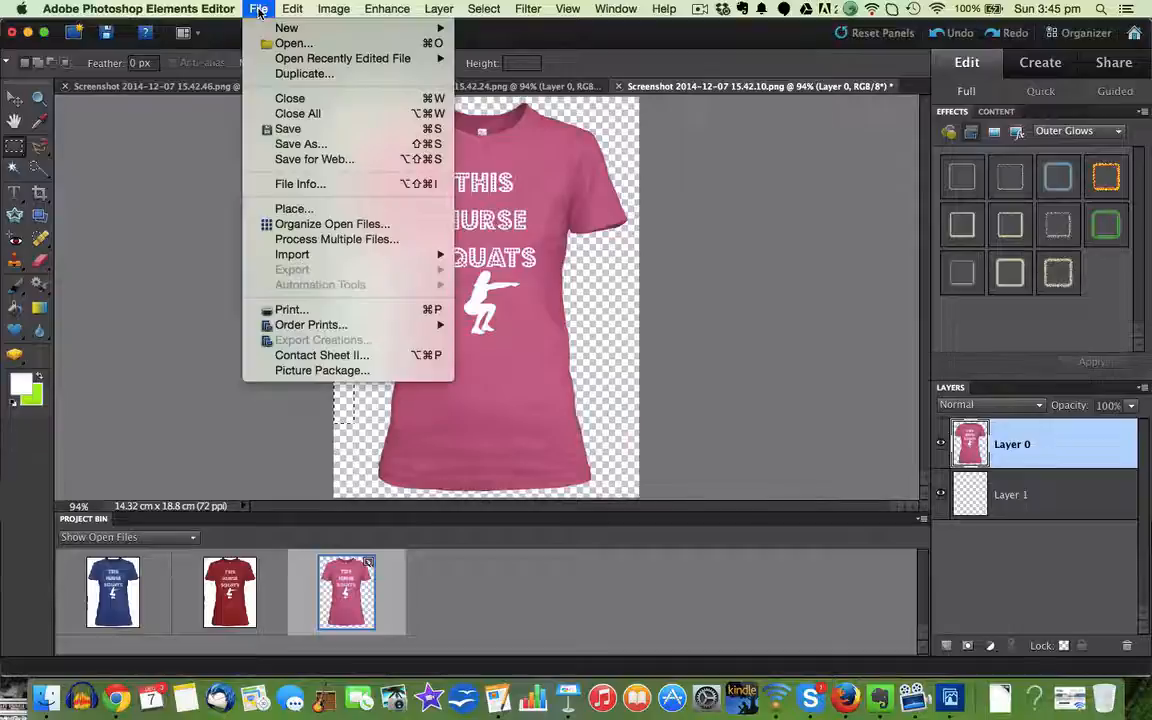
pyautogui.click(297, 147)
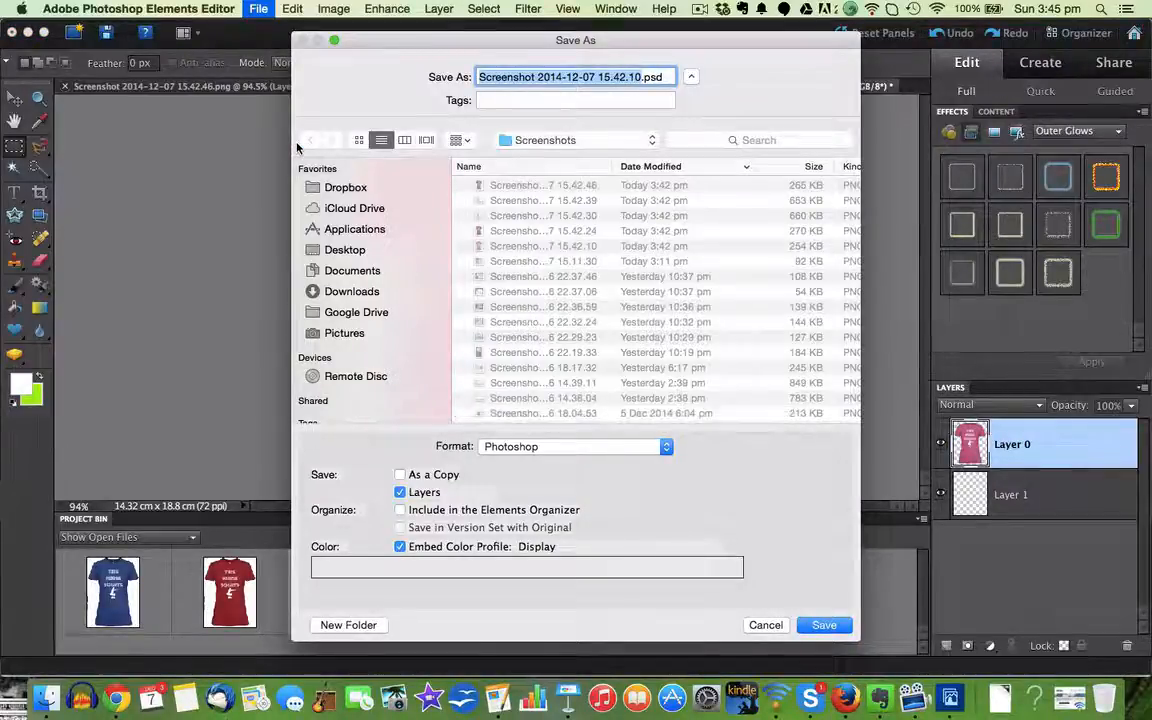
pyautogui.click(340, 249)
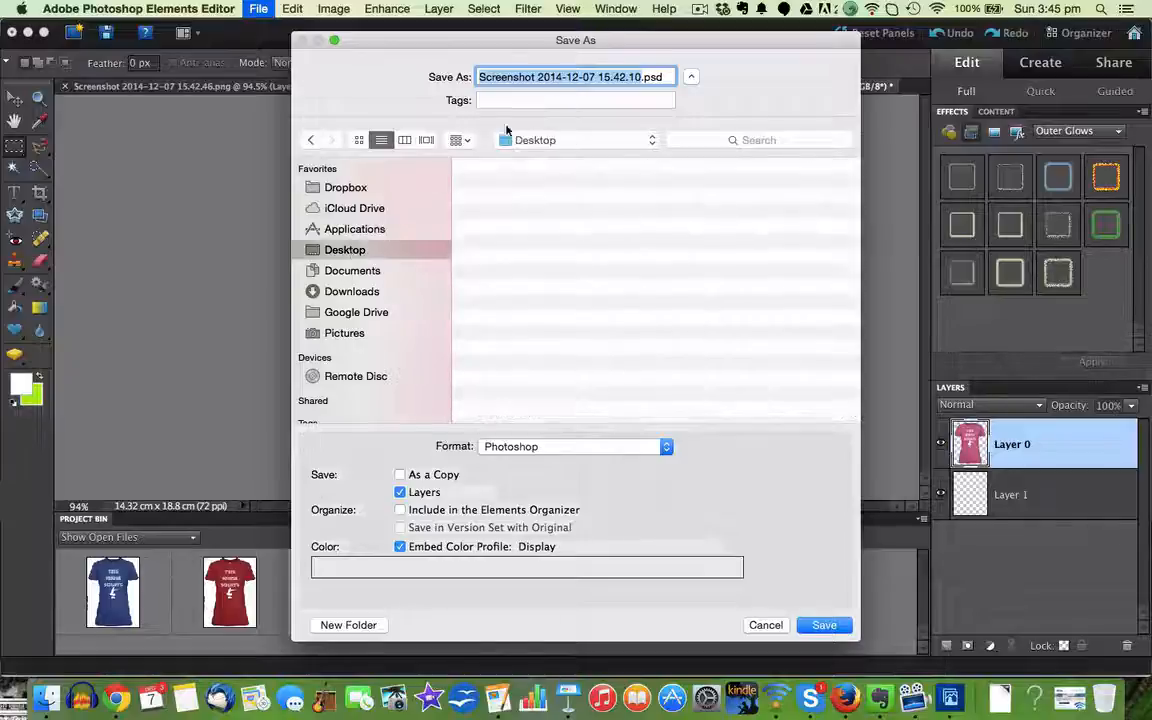
# Step: Enter nurseshirt1 as the file name
pyautogui.click(641, 77)
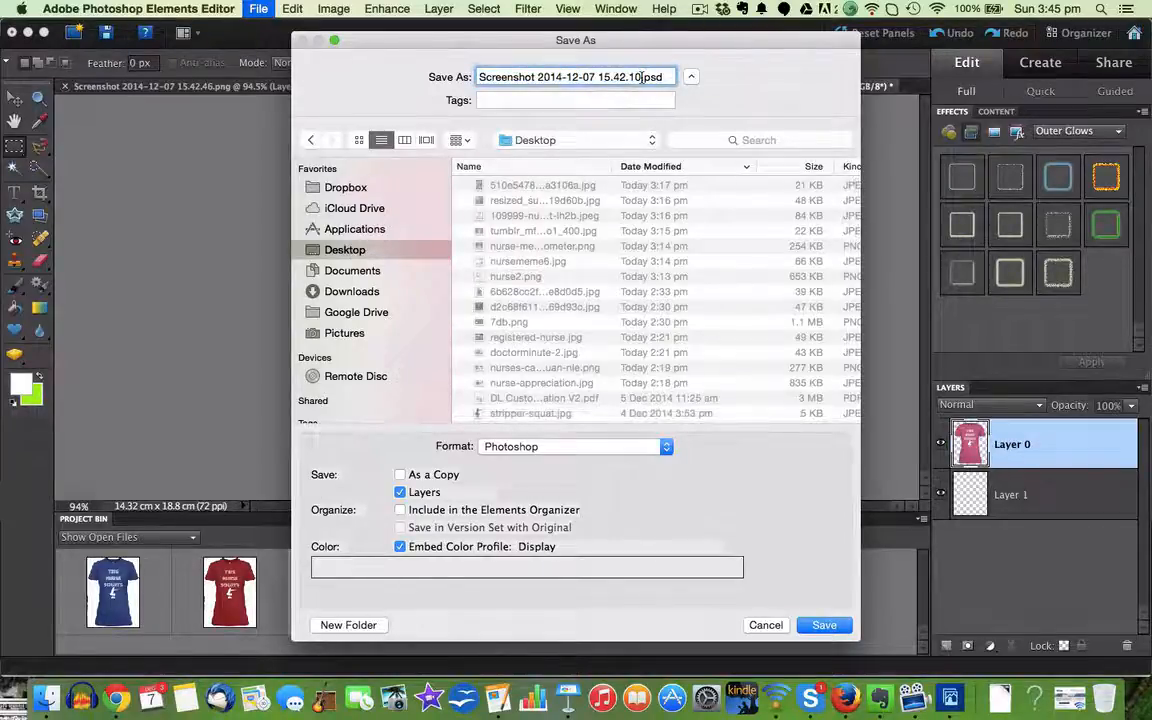
pyautogui.press('super+a')
pyautogui.write('nurseshirt')
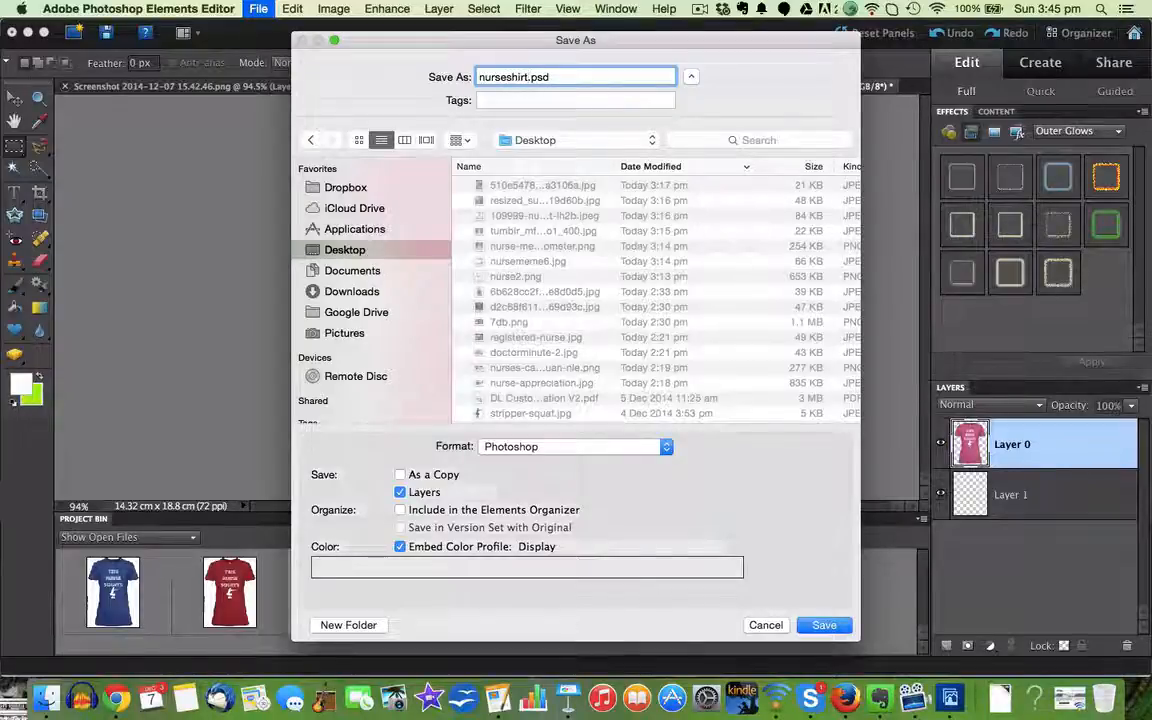
pyautogui.write('1')
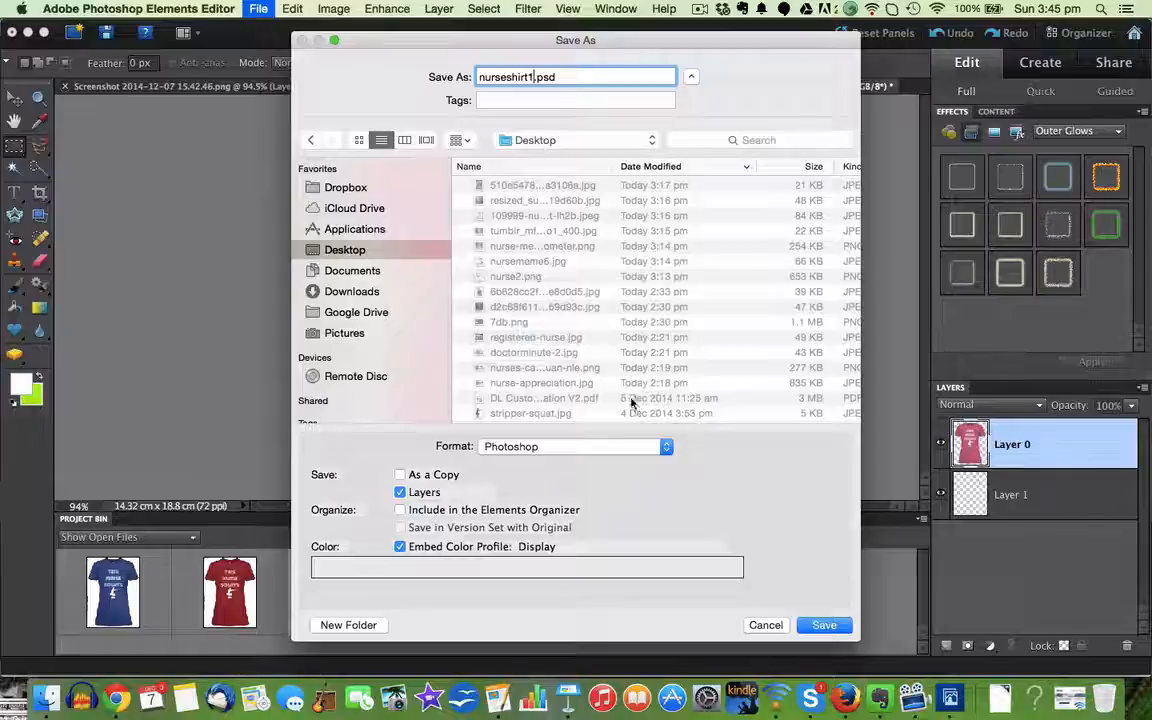
# Step: Save the image in PNG format under the name Screenshot 2014-12-07 15.42.10, with no interlacing
pyautogui.click(666, 446)
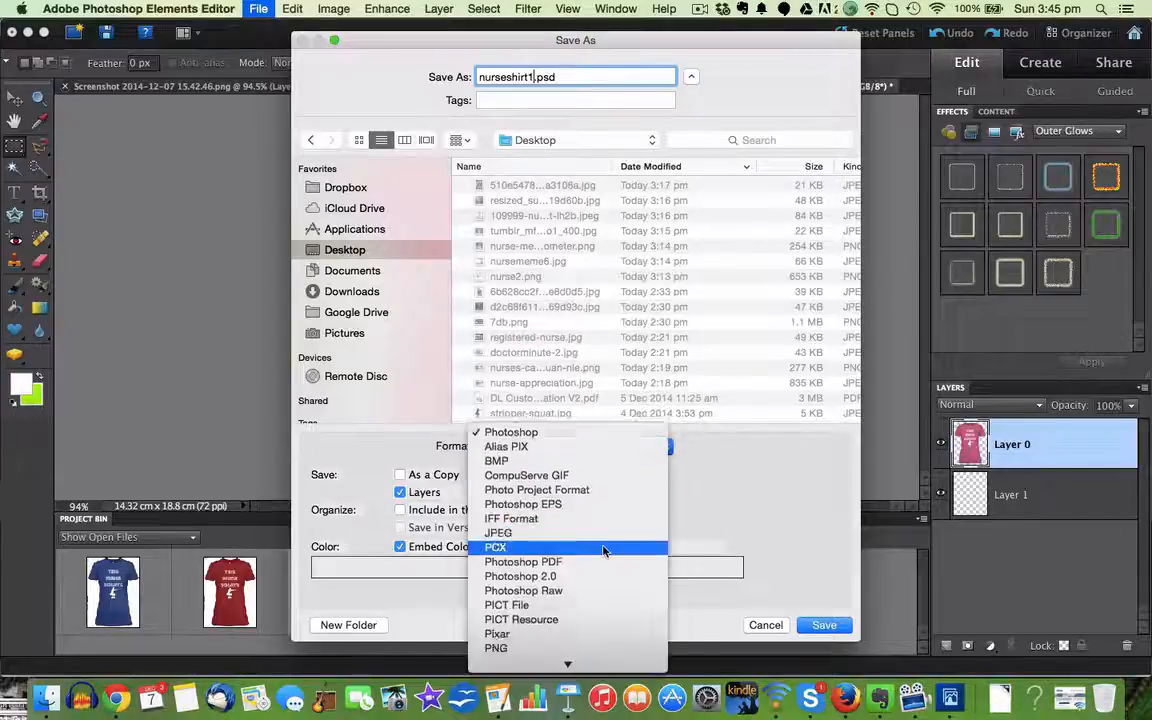
pyautogui.scroll(-2, 604, 551)
pyautogui.click(502, 625)
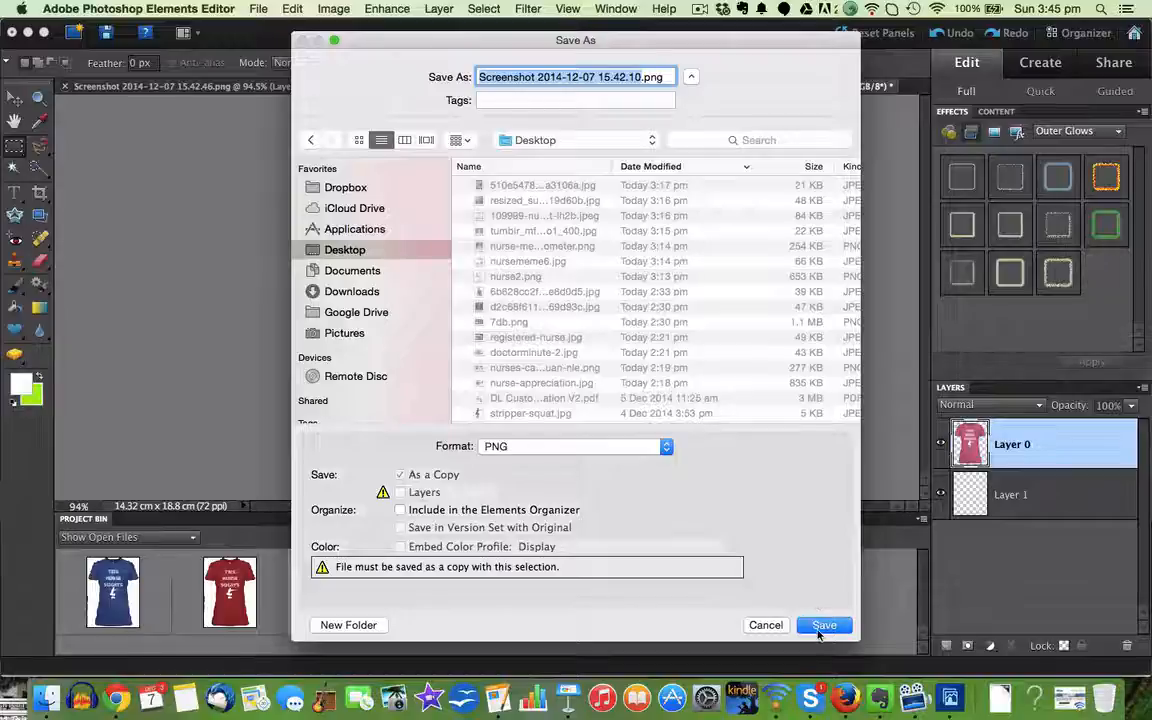
pyautogui.click(823, 625)
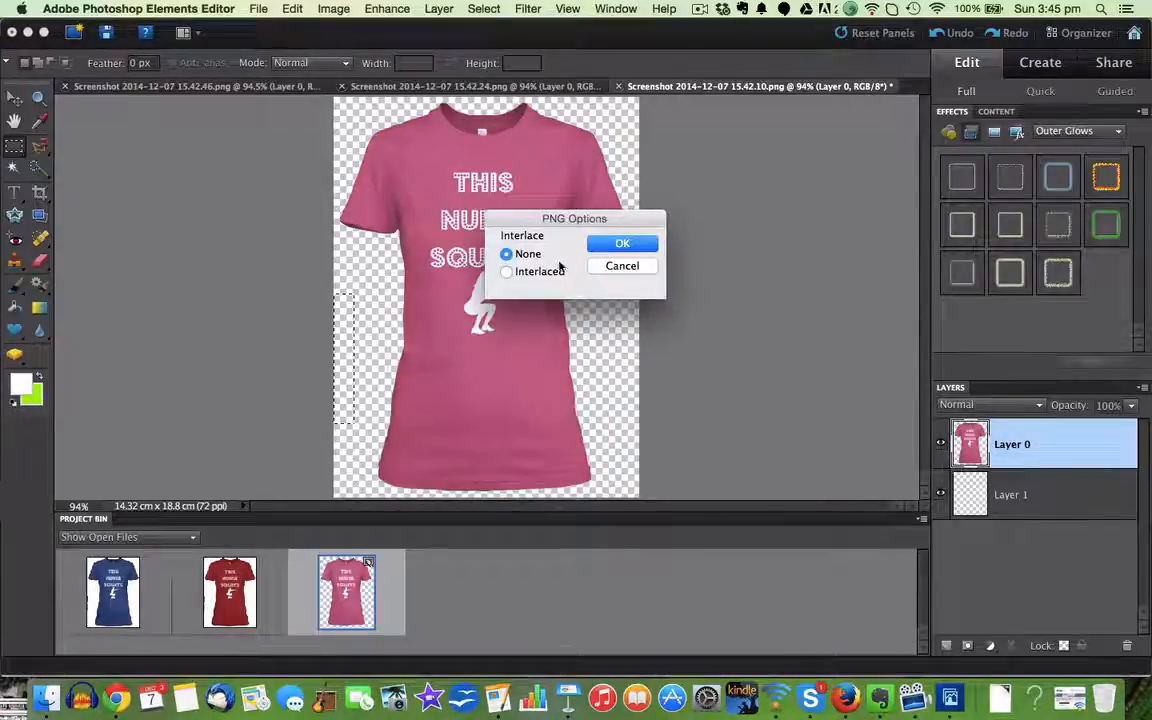
pyautogui.click(612, 248)
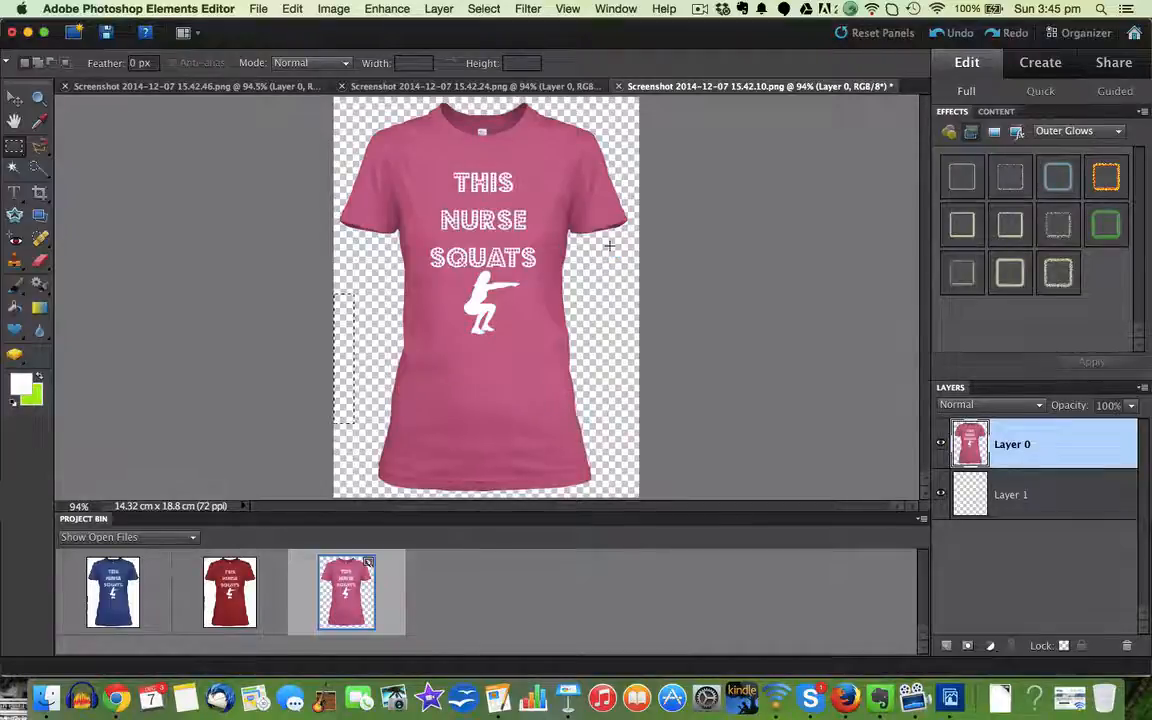
# Step: Apply the soft pale-yellow style from the Outer Glows effects to the pink shirt's layer
pyautogui.click(14, 100)
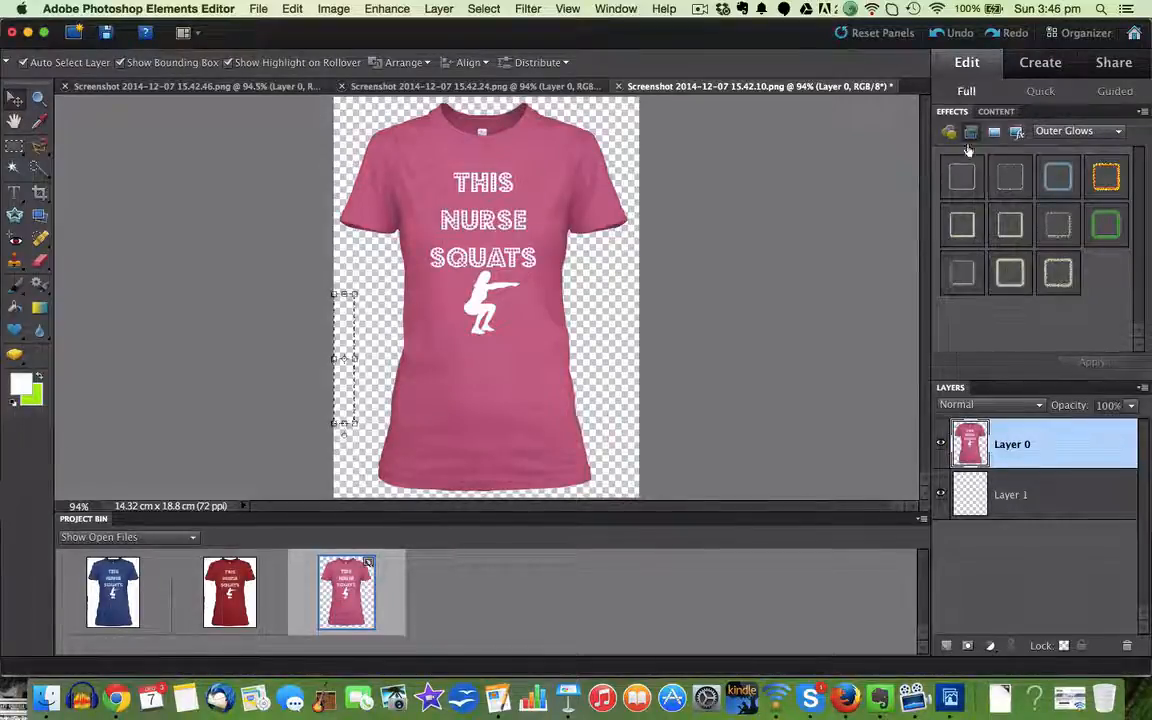
pyautogui.click(1010, 278)
pyautogui.click(1096, 362)
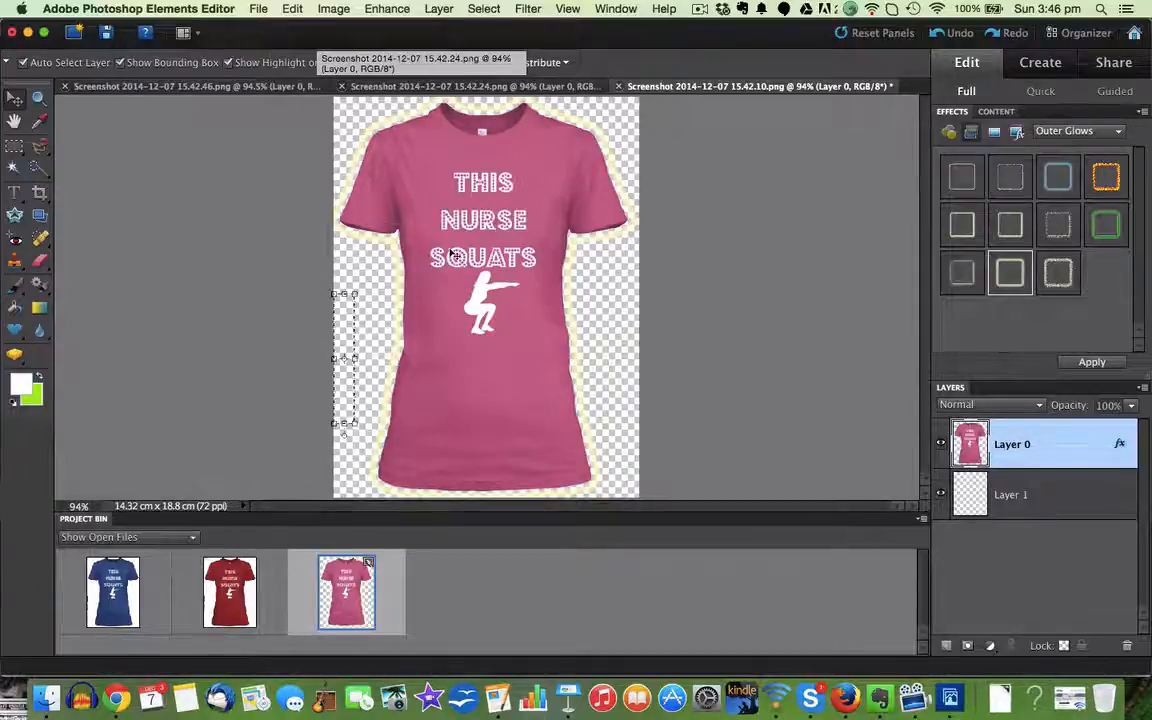
# Step: Enable the inner glow in the pink shirt layer's style settings and set its colour to white, RGB 255, 255, 255
pyautogui.rightClick(453, 255)
pyautogui.click(508, 322)
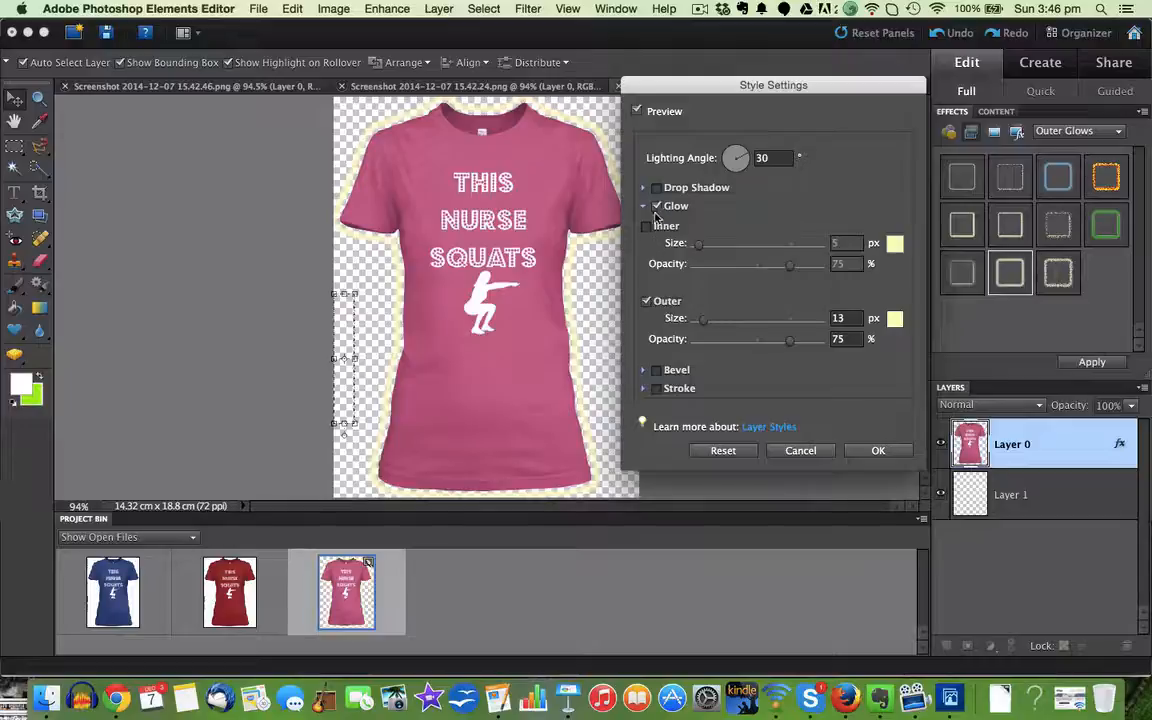
pyautogui.click(647, 225)
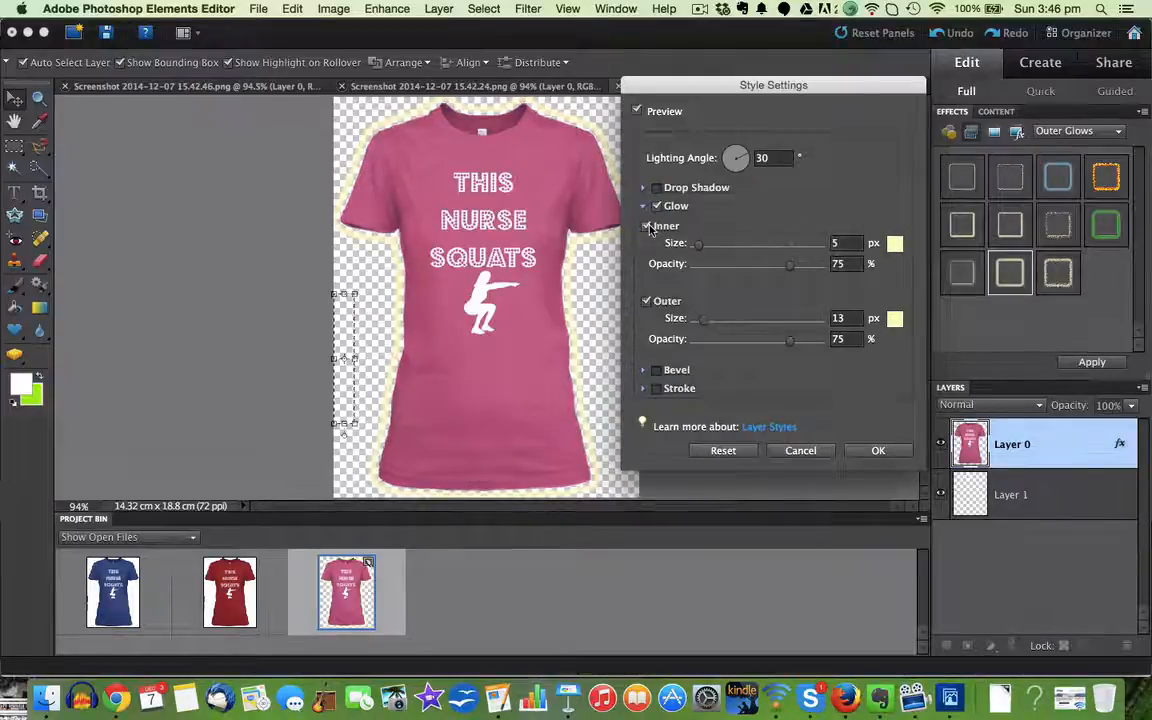
pyautogui.click(894, 243)
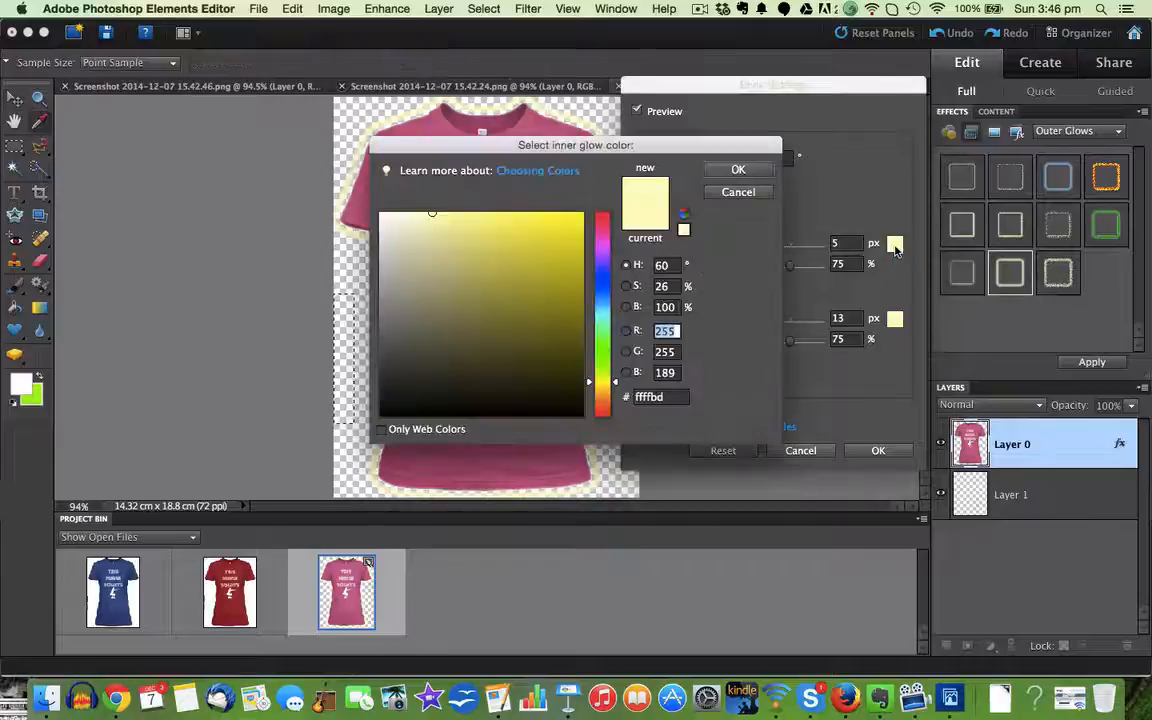
pyautogui.click(668, 372)
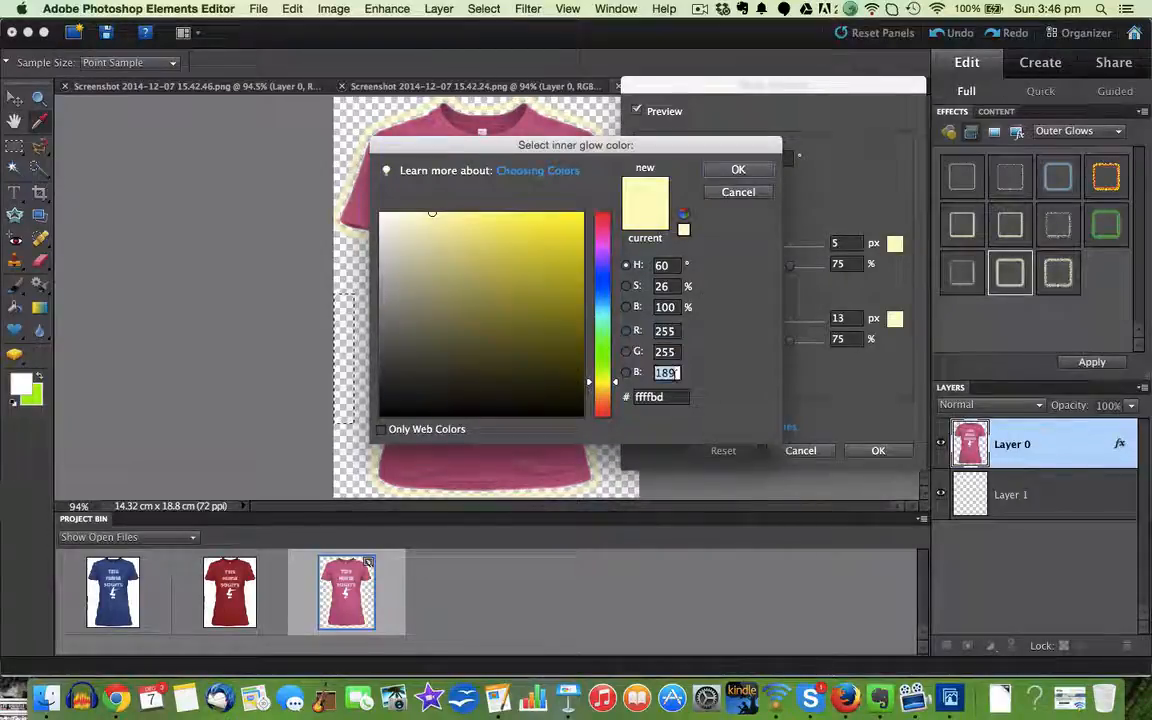
pyautogui.write('255')
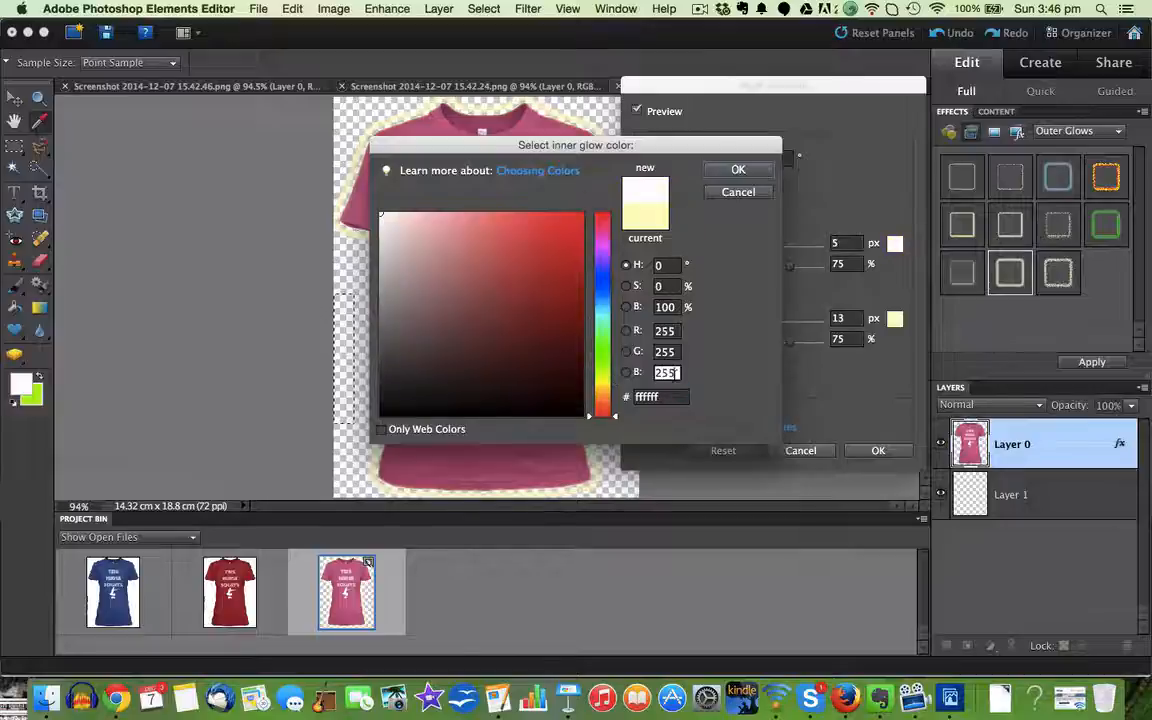
pyautogui.click(738, 169)
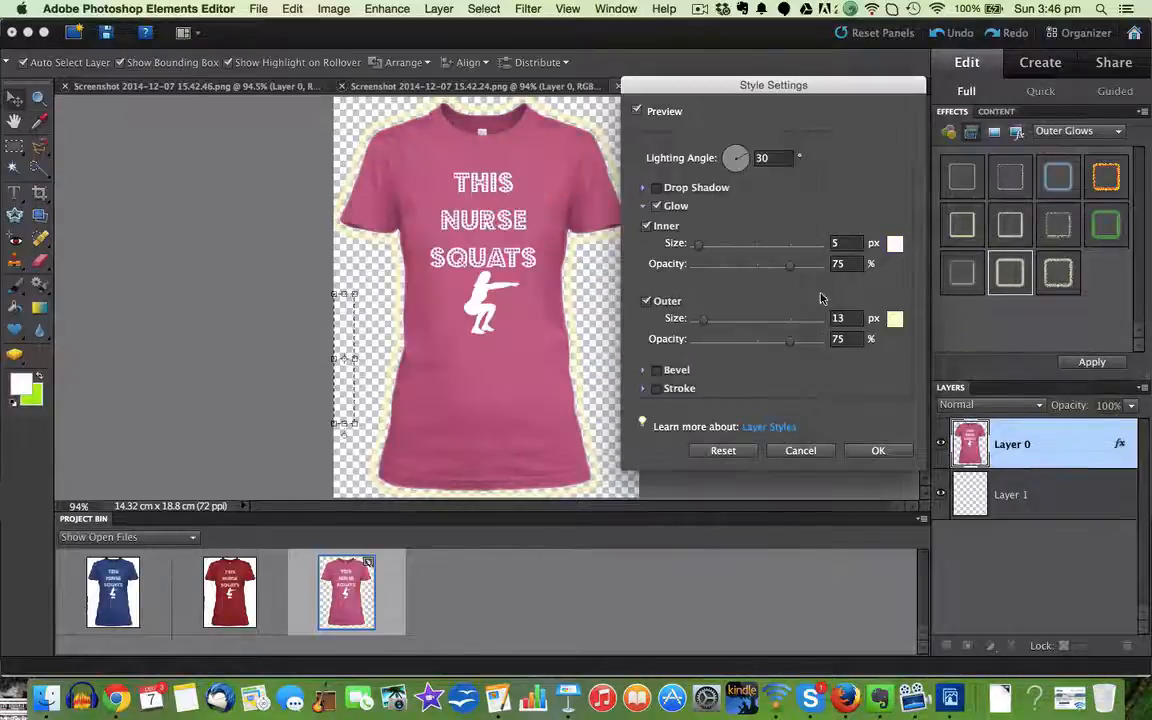
# Step: Set the outer glow's colour to white, RGB 255, 255, 255
pyautogui.click(893, 319)
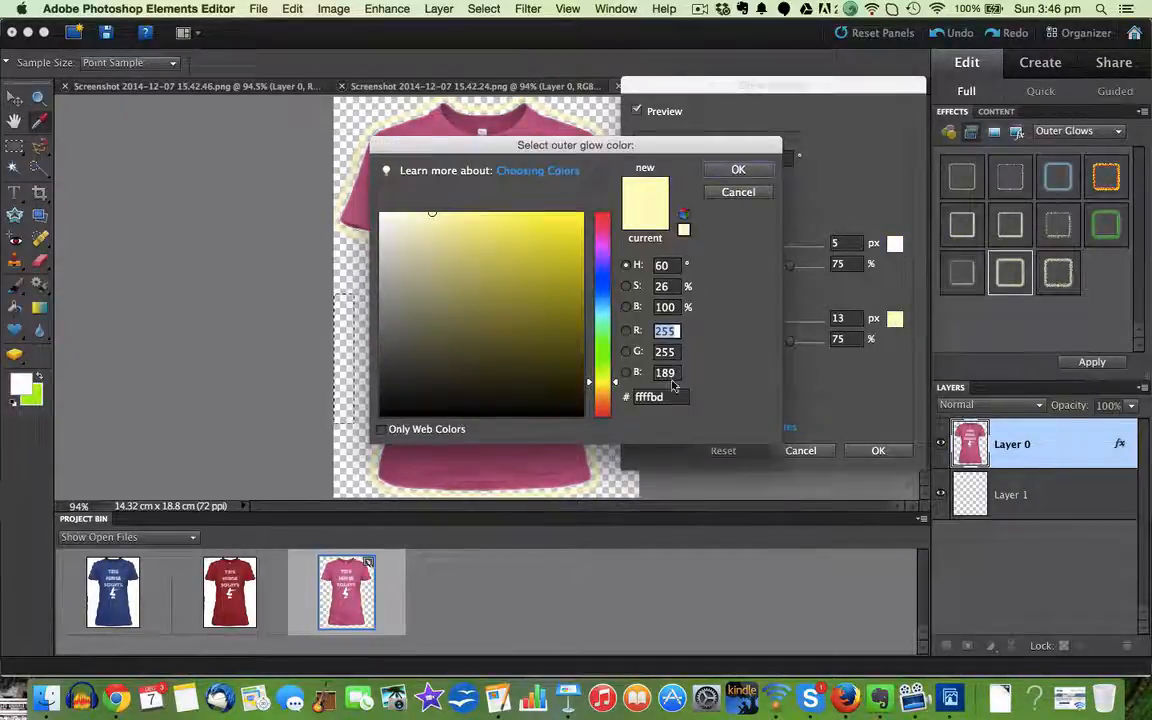
pyautogui.write('255')
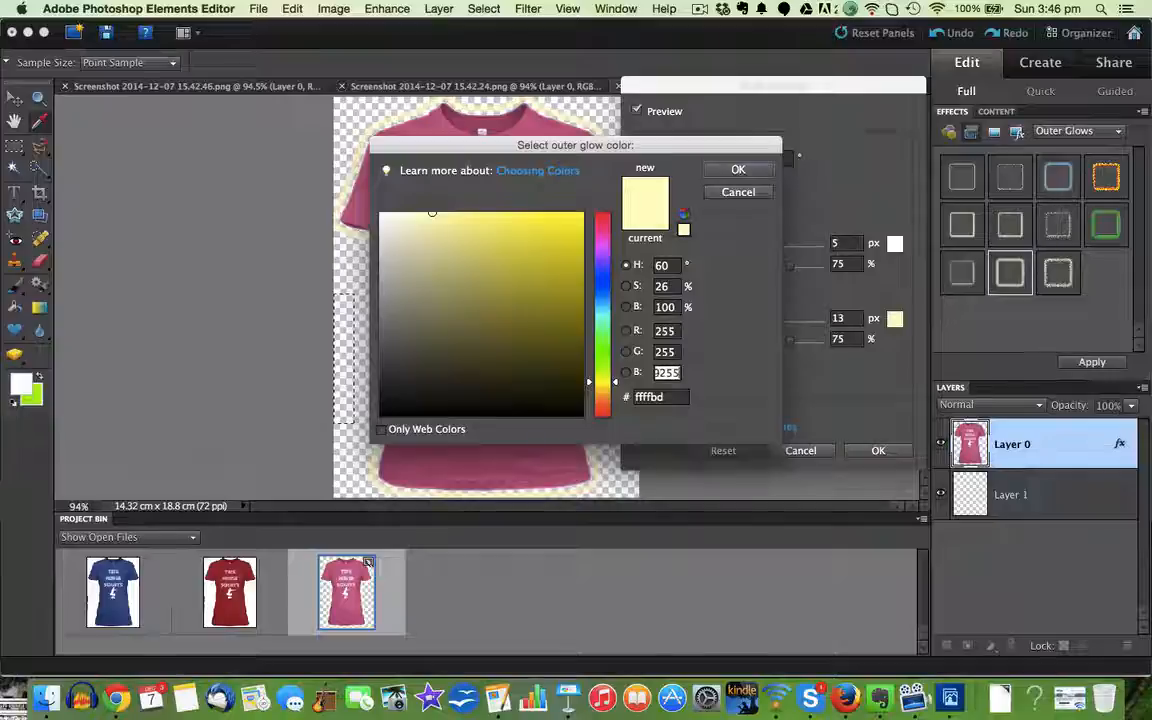
pyautogui.press('BackSpace')
pyautogui.press('BackSpace')
pyautogui.press('BackSpace')
pyautogui.press('BackSpace')
pyautogui.press('BackSpace')
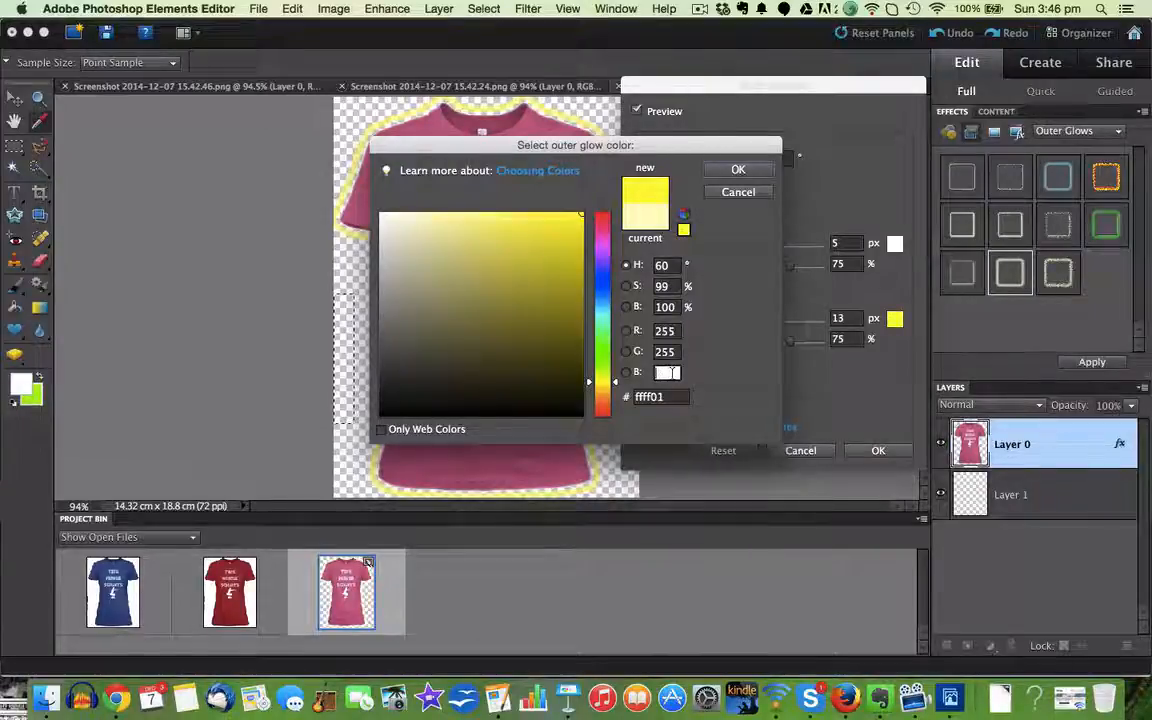
pyautogui.write('55')
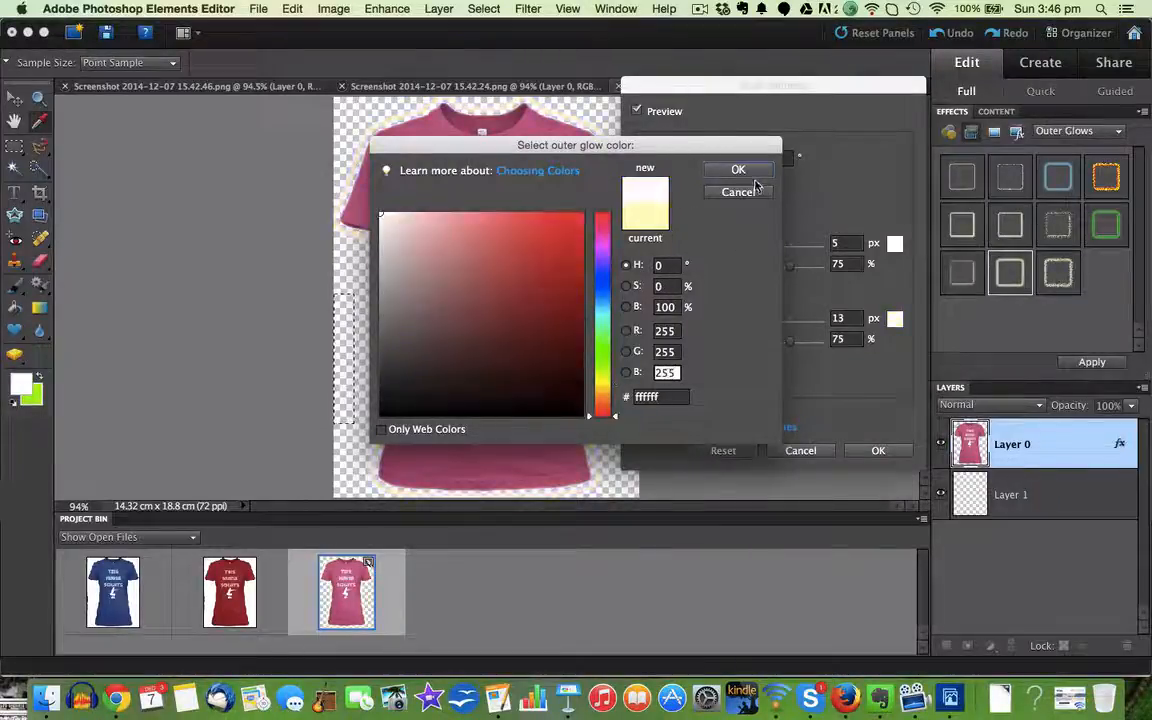
pyautogui.click(738, 170)
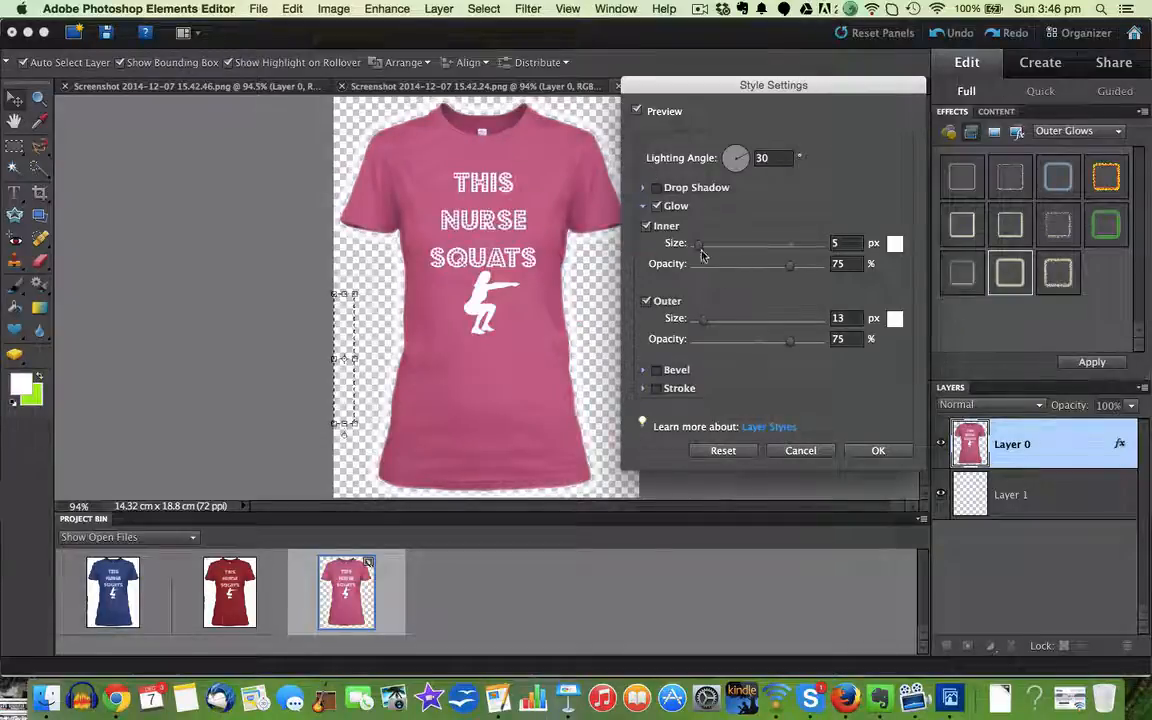
# Step: Set both the inner and outer glow to 100% opacity and 1 px size, and accept the style settings
pyautogui.moveTo(790, 267); pyautogui.dragTo(828, 264)
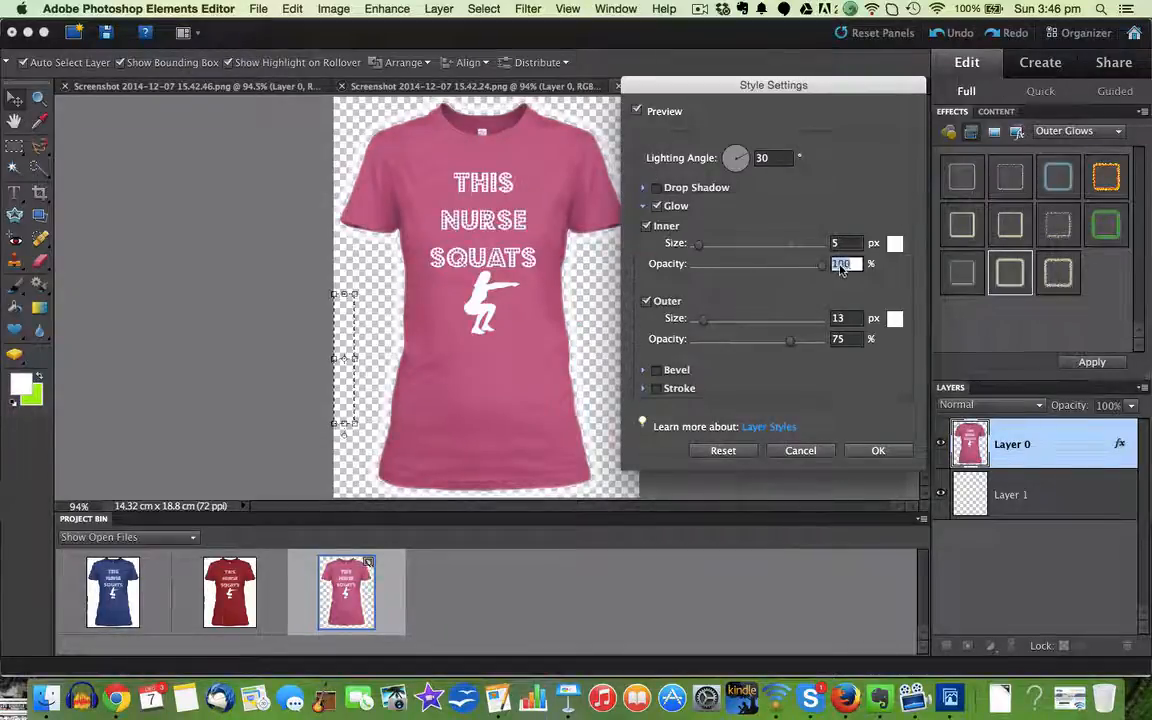
pyautogui.moveTo(792, 340); pyautogui.dragTo(868, 338)
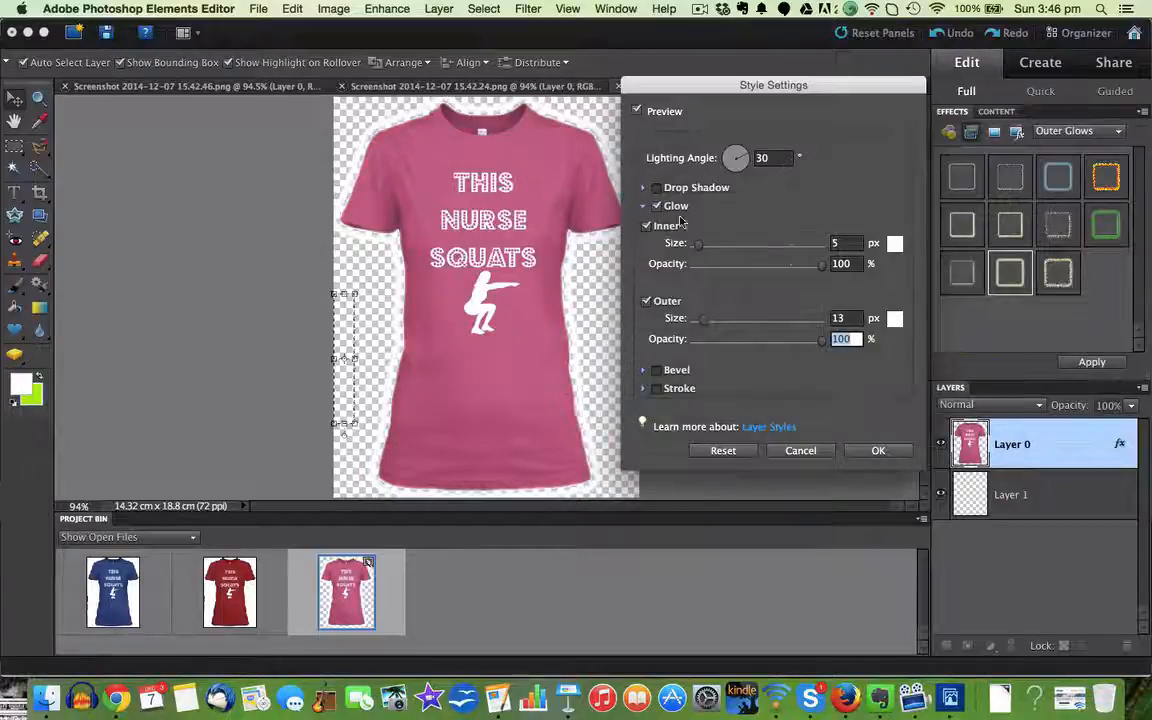
pyautogui.moveTo(698, 250); pyautogui.dragTo(695, 250)
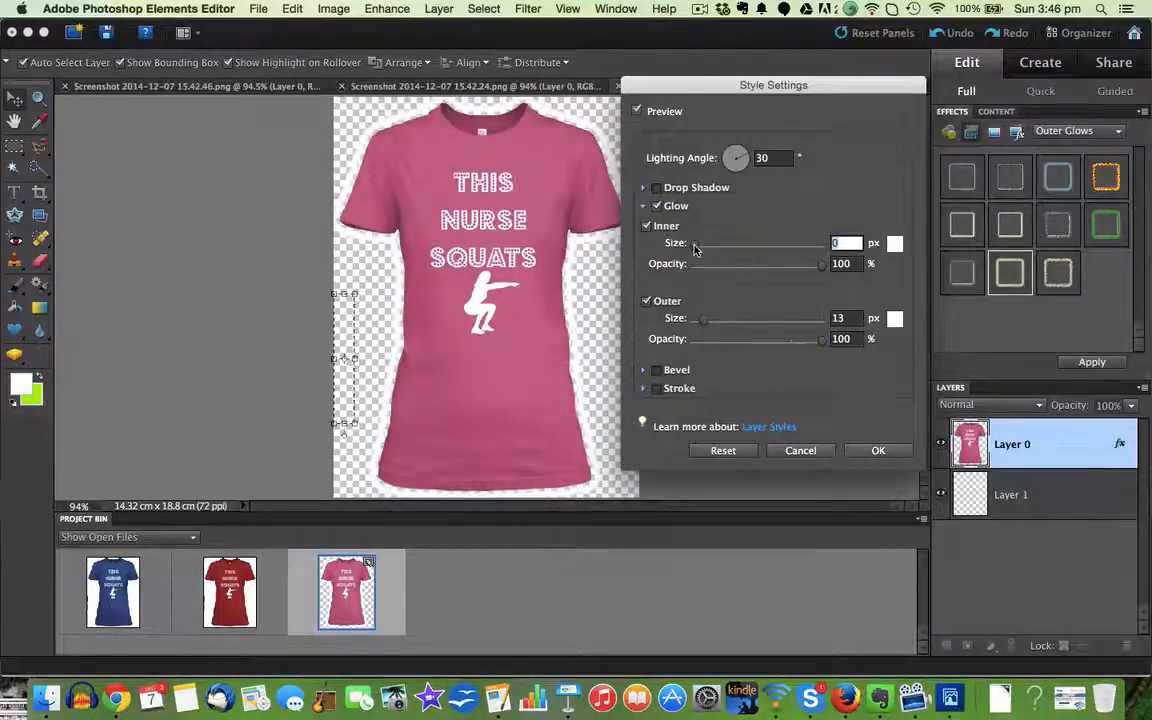
pyautogui.write('1')
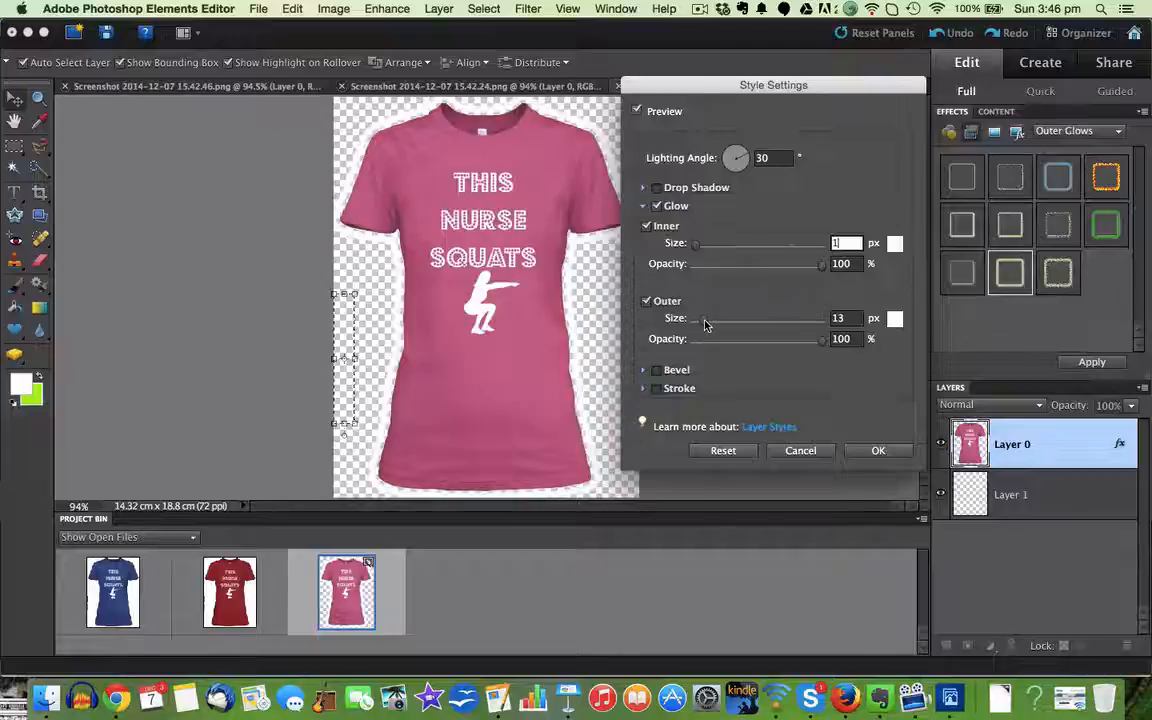
pyautogui.doubleClick(838, 318)
pyautogui.write('1')
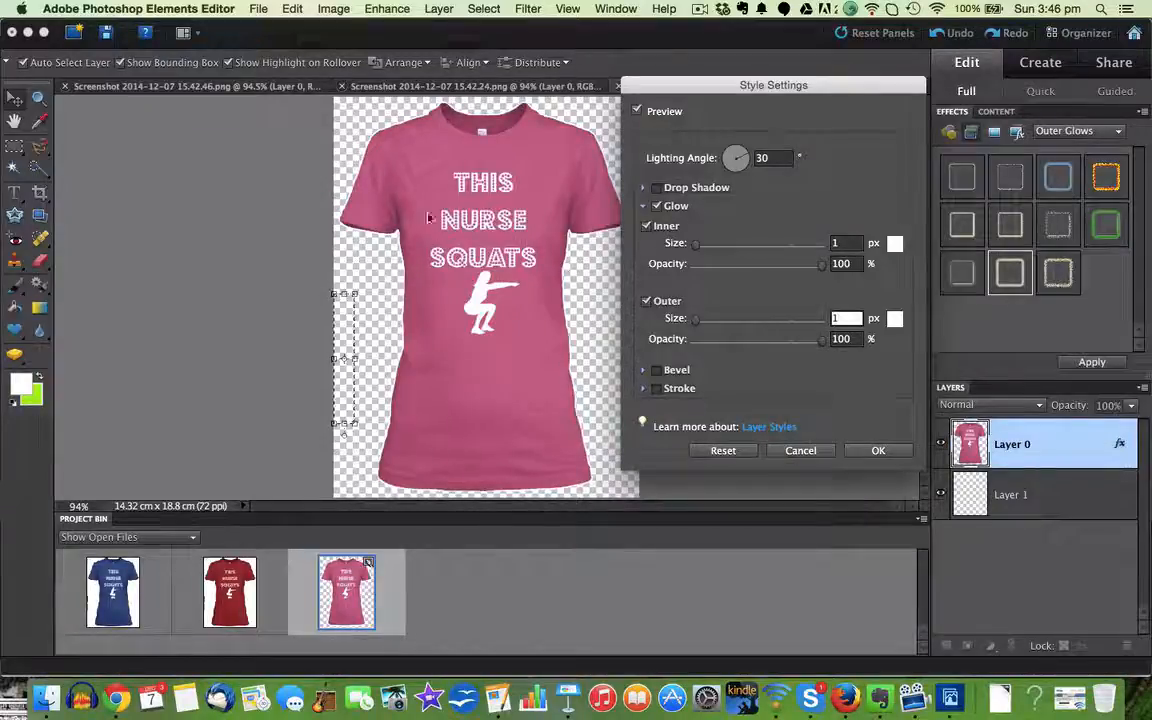
pyautogui.click(866, 453)
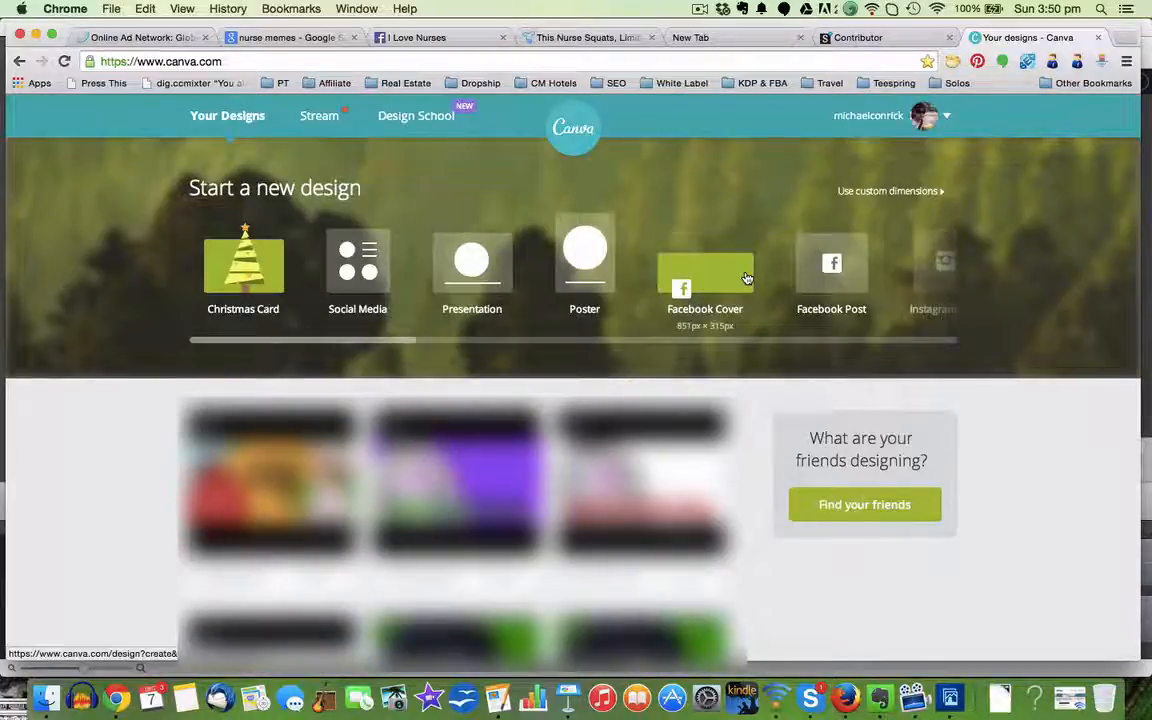
# Step: In Canva, start a new design with the Facebook Ad format
pyautogui.hscroll(10, 746, 278)
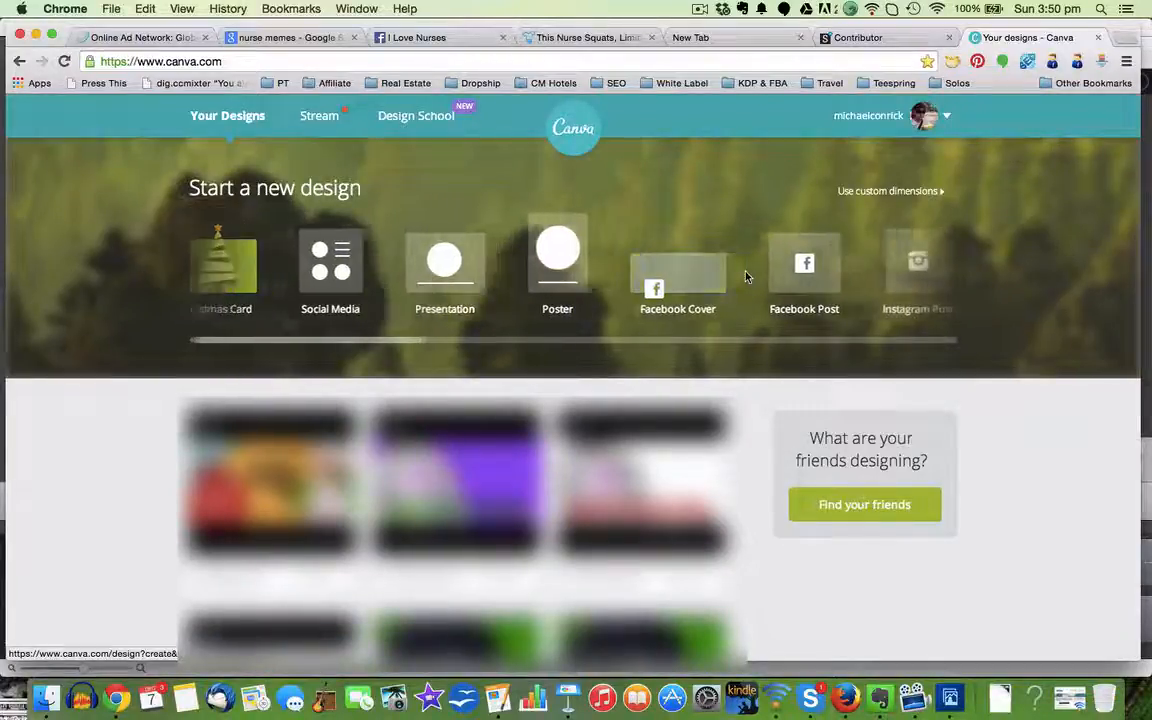
pyautogui.hscroll(3, 752, 276)
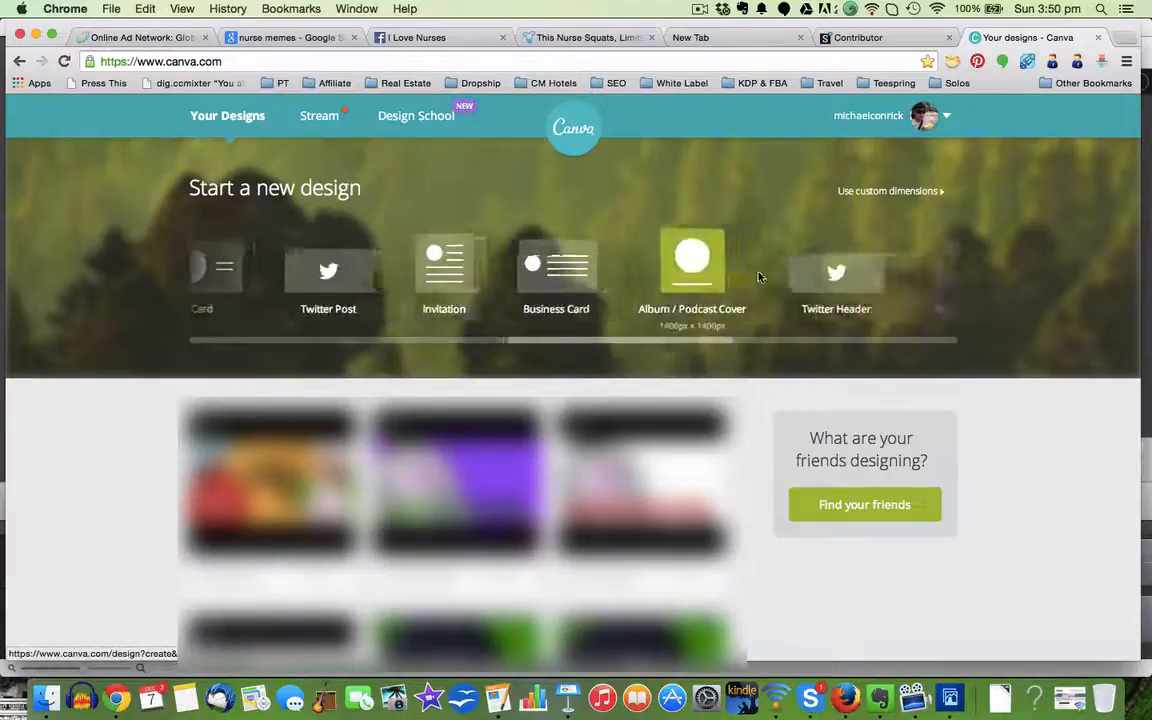
pyautogui.hscroll(-10, 765, 275)
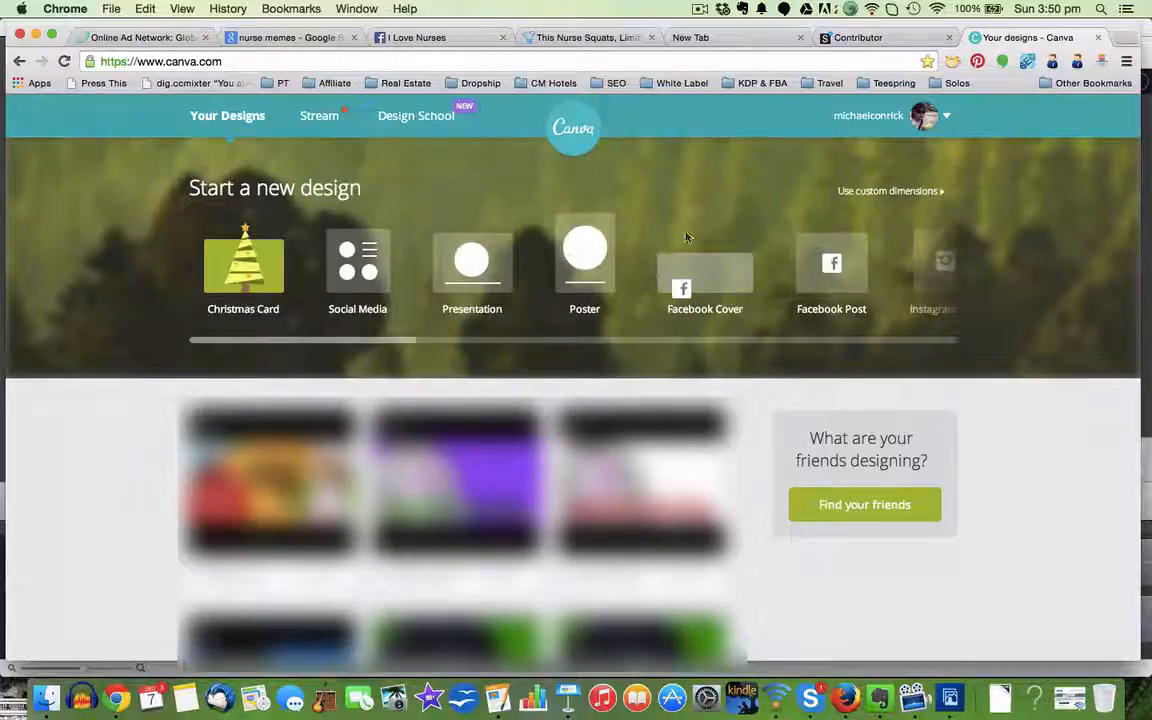
pyautogui.hscroll(3, 760, 296)
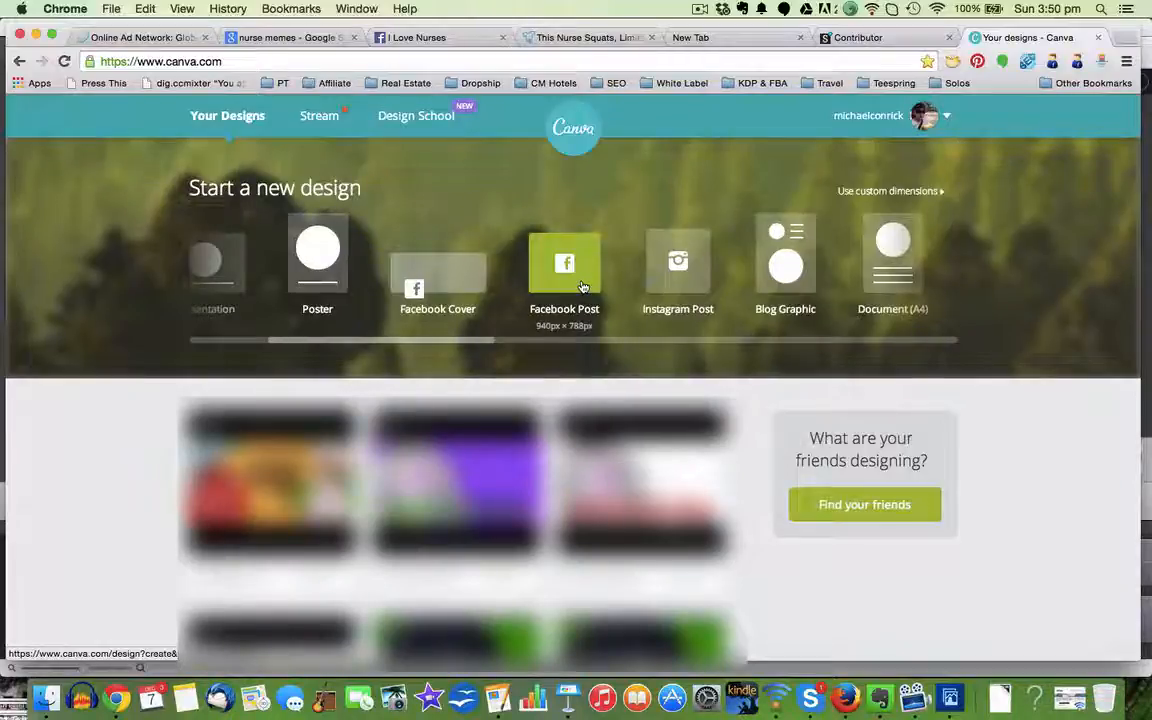
pyautogui.hscroll(10, 583, 287)
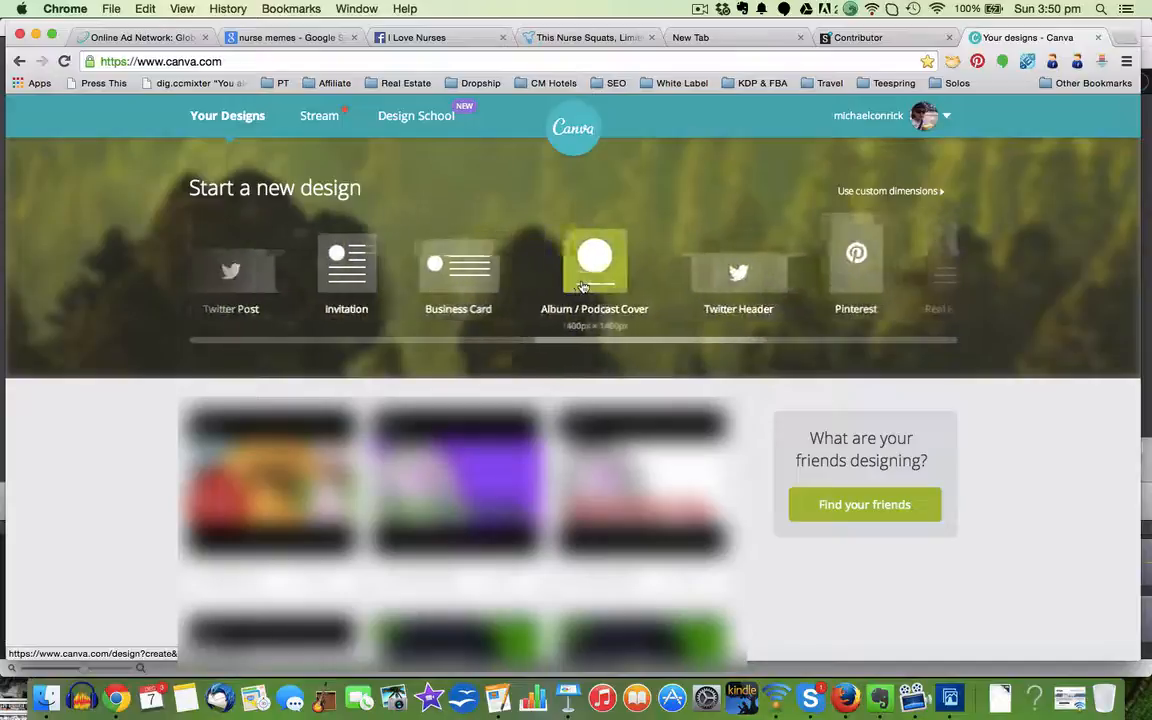
pyautogui.hscroll(10, 583, 287)
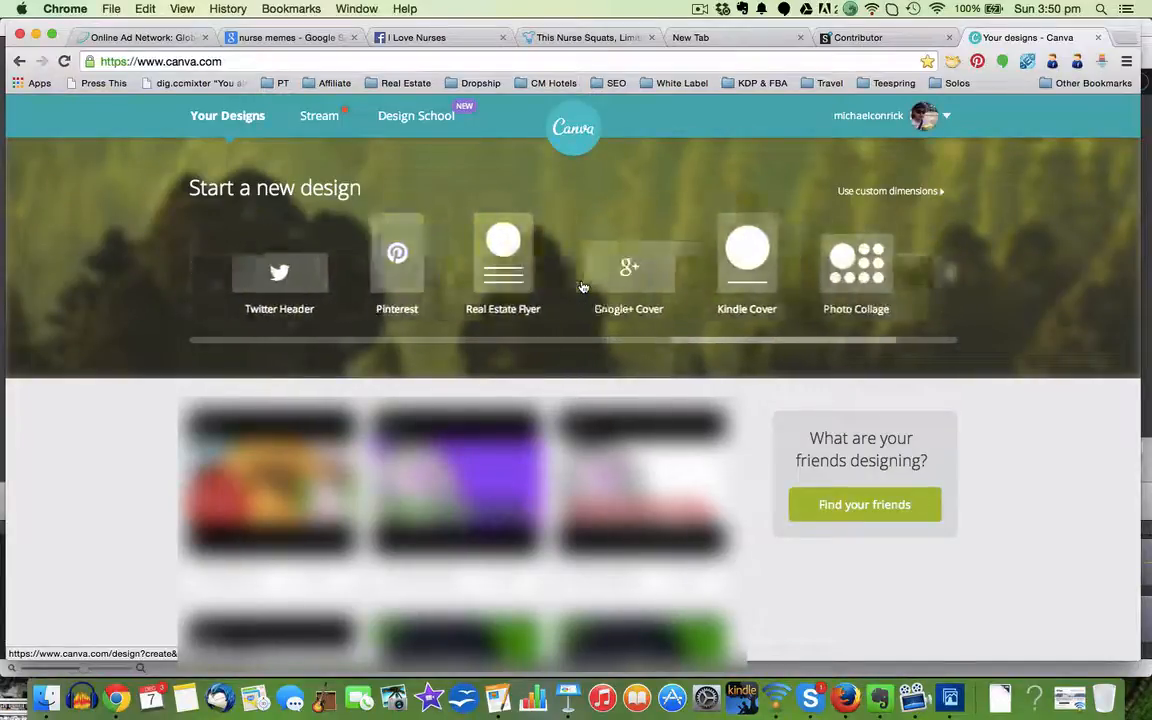
pyautogui.hscroll(3, 583, 287)
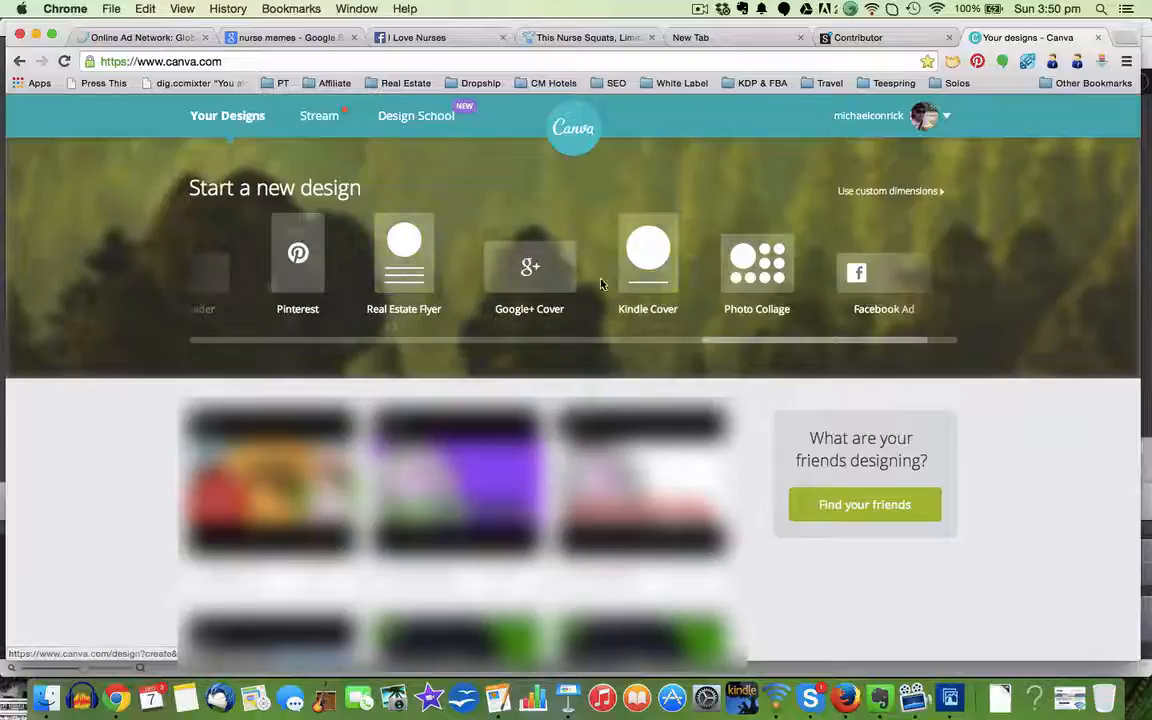
pyautogui.hscroll(3, 600, 284)
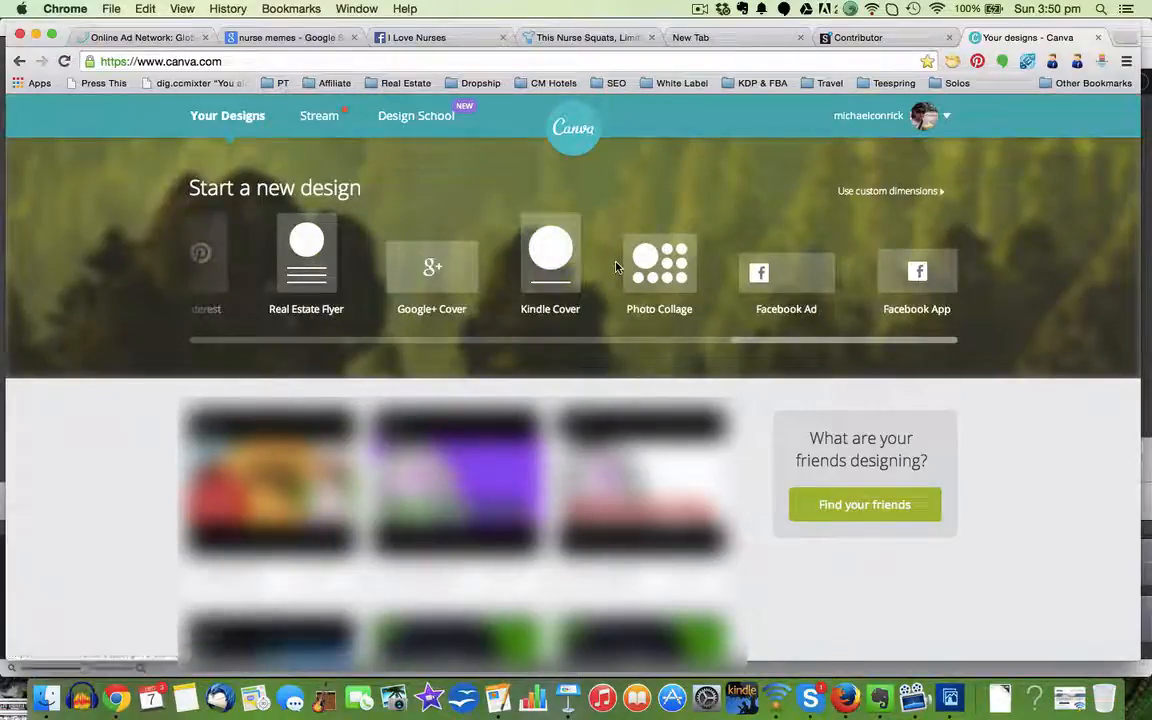
pyautogui.click(785, 278)
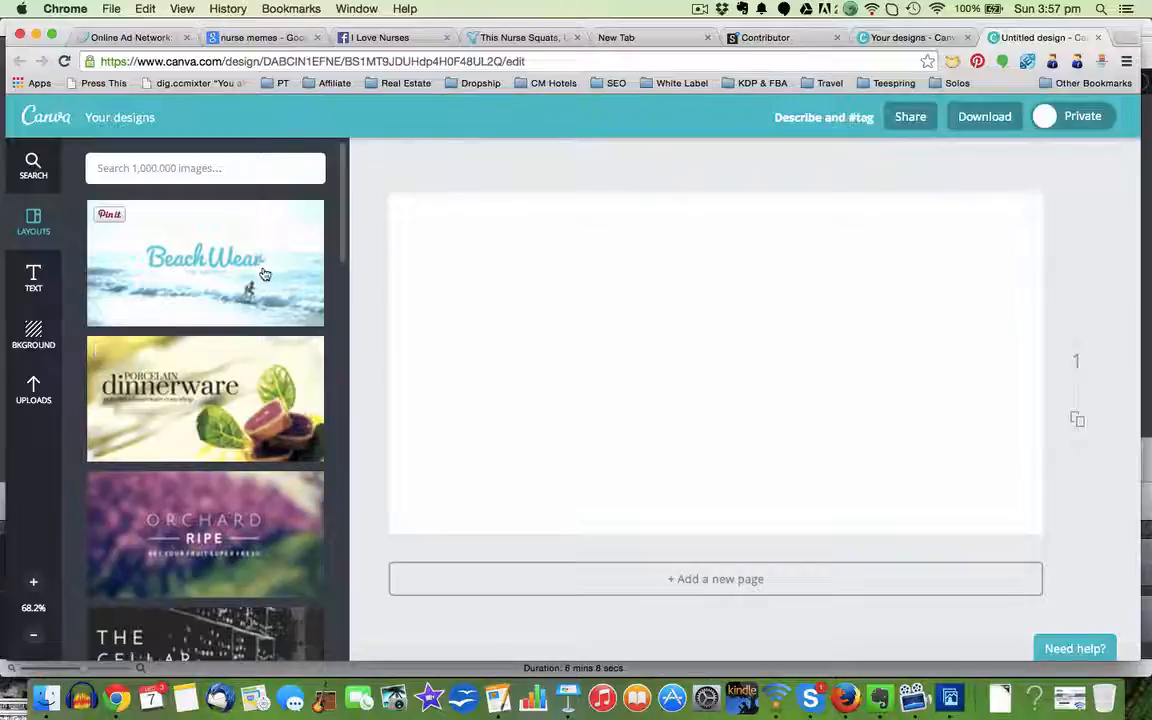
# Step: Browse the ready-made layouts available for the Facebook ad
pyautogui.scroll(-1, 213, 542)
pyautogui.scroll(-15, 213, 542)
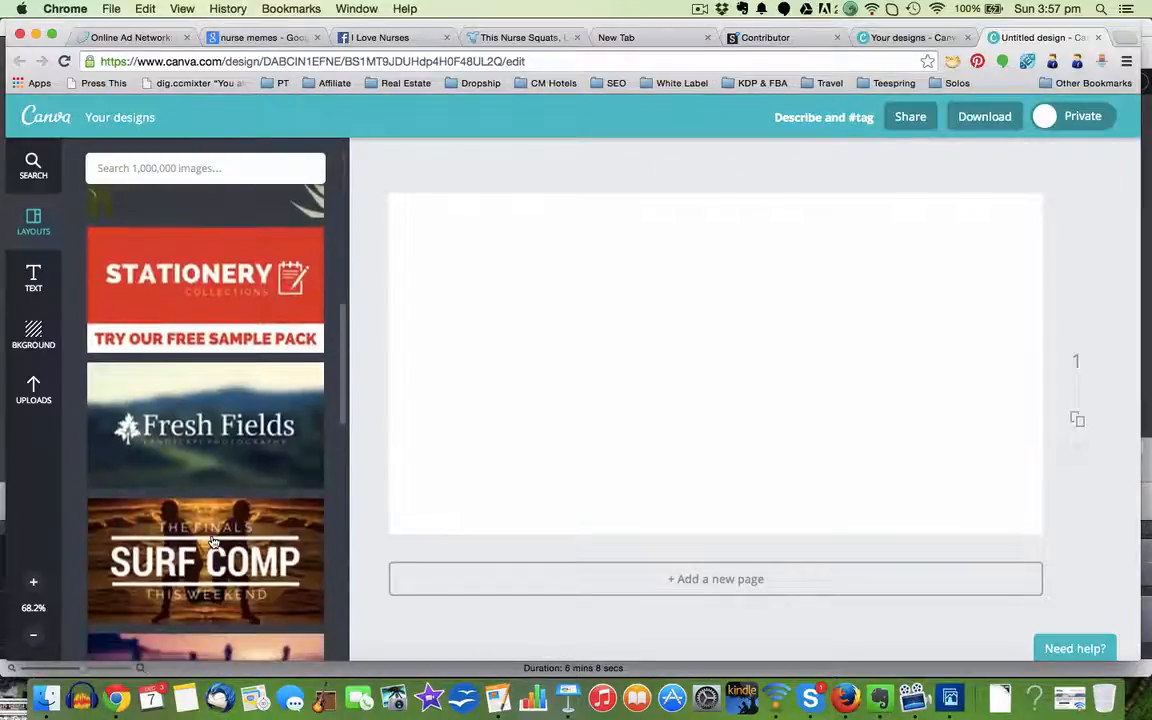
pyautogui.scroll(-5, 213, 542)
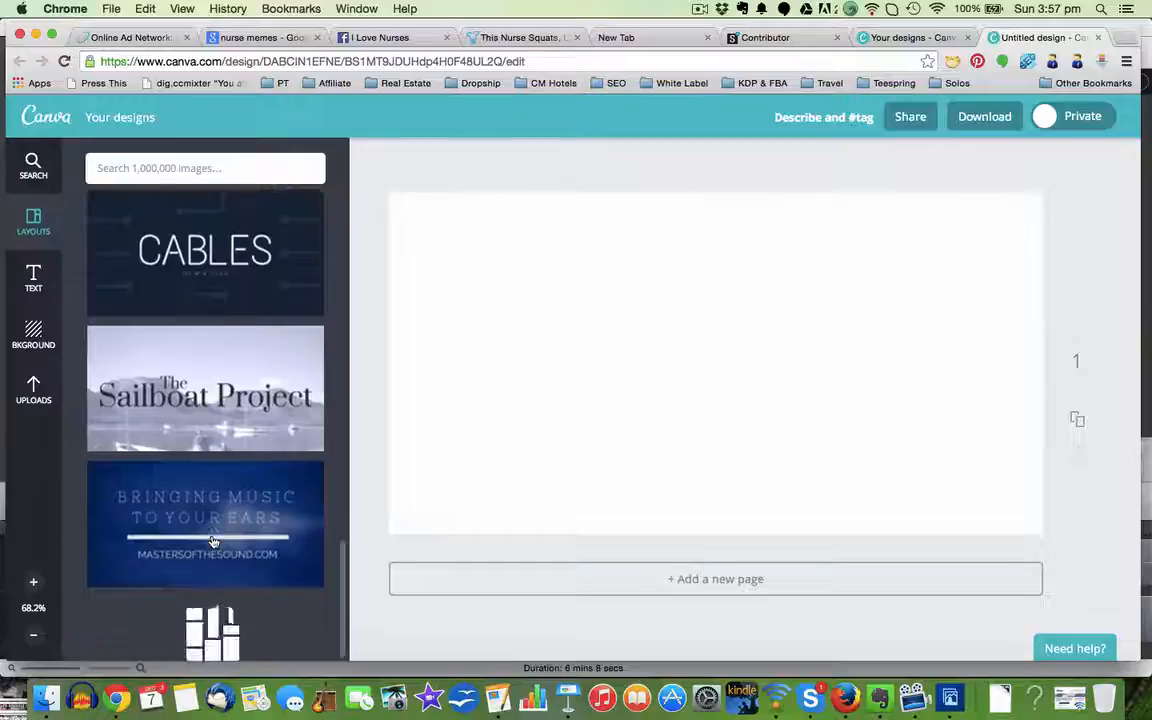
pyautogui.scroll(5, 213, 542)
pyautogui.scroll(15, 213, 542)
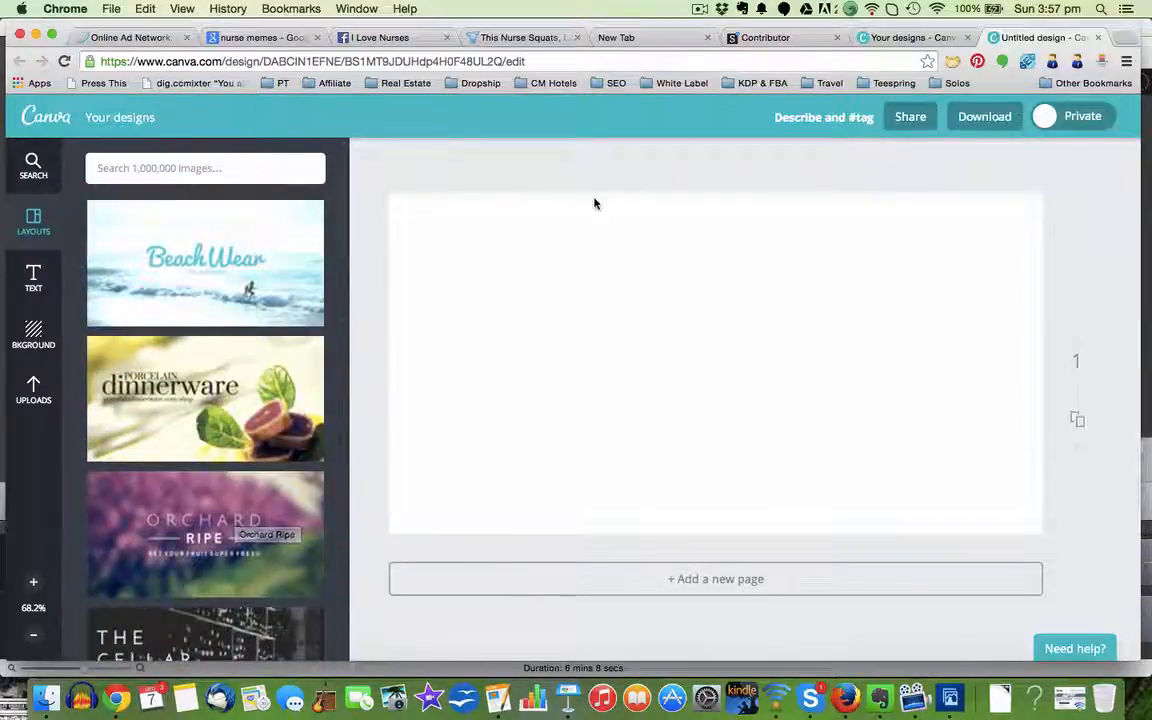
# Step: Look through the text styles and decorative text designs available for the ad
pyautogui.click(35, 280)
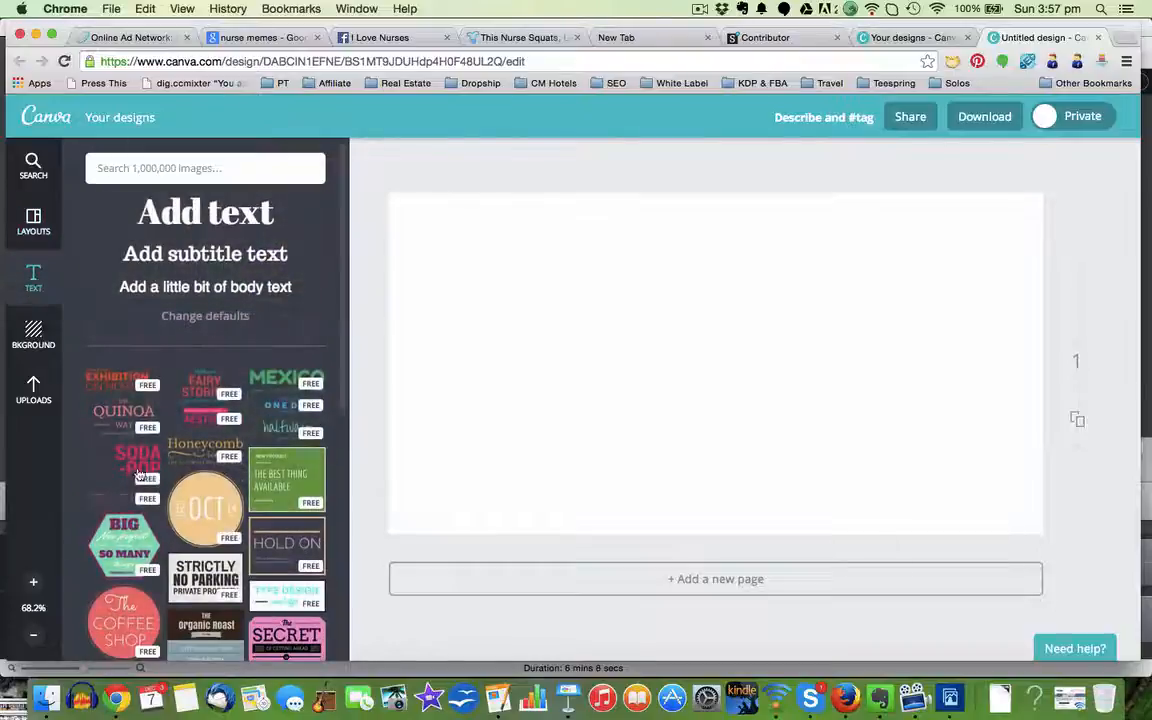
pyautogui.scroll(-10, 170, 545)
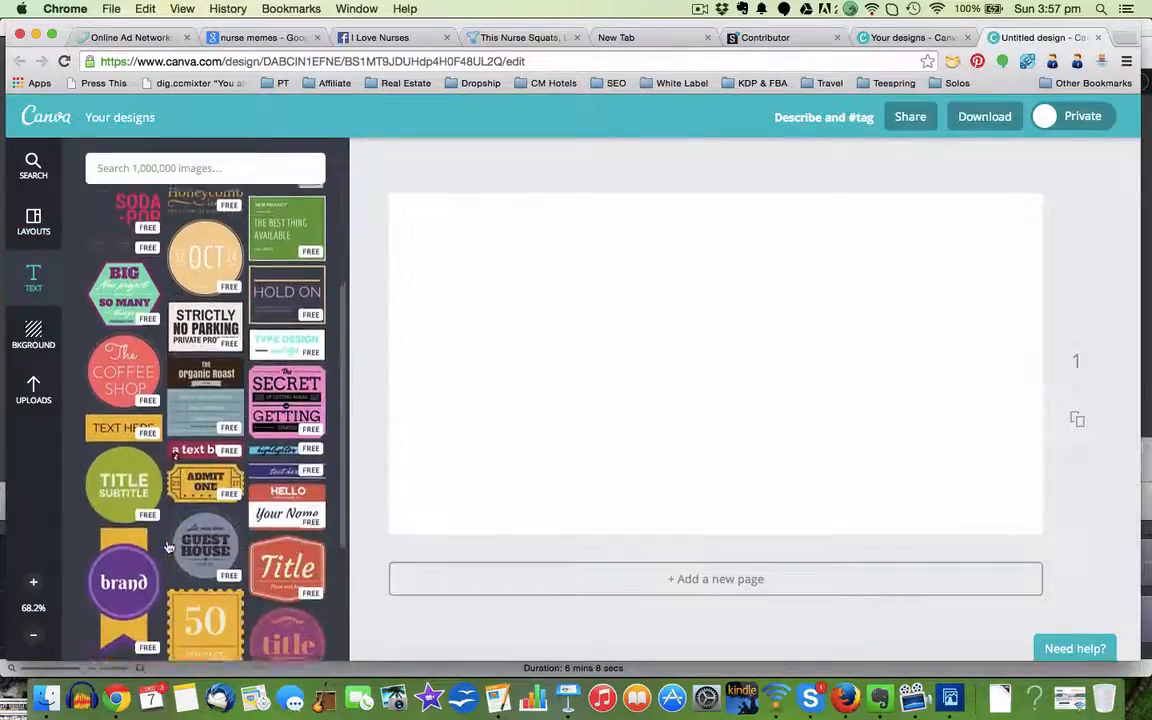
pyautogui.scroll(-5, 170, 547)
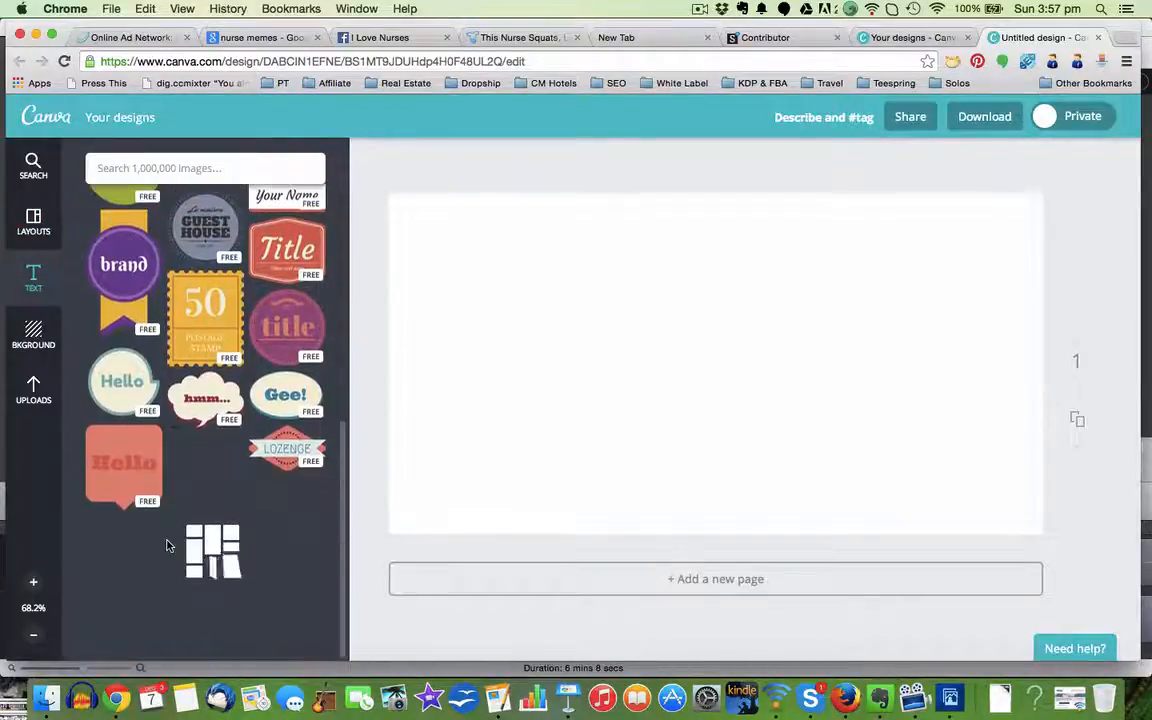
pyautogui.scroll(15, 170, 547)
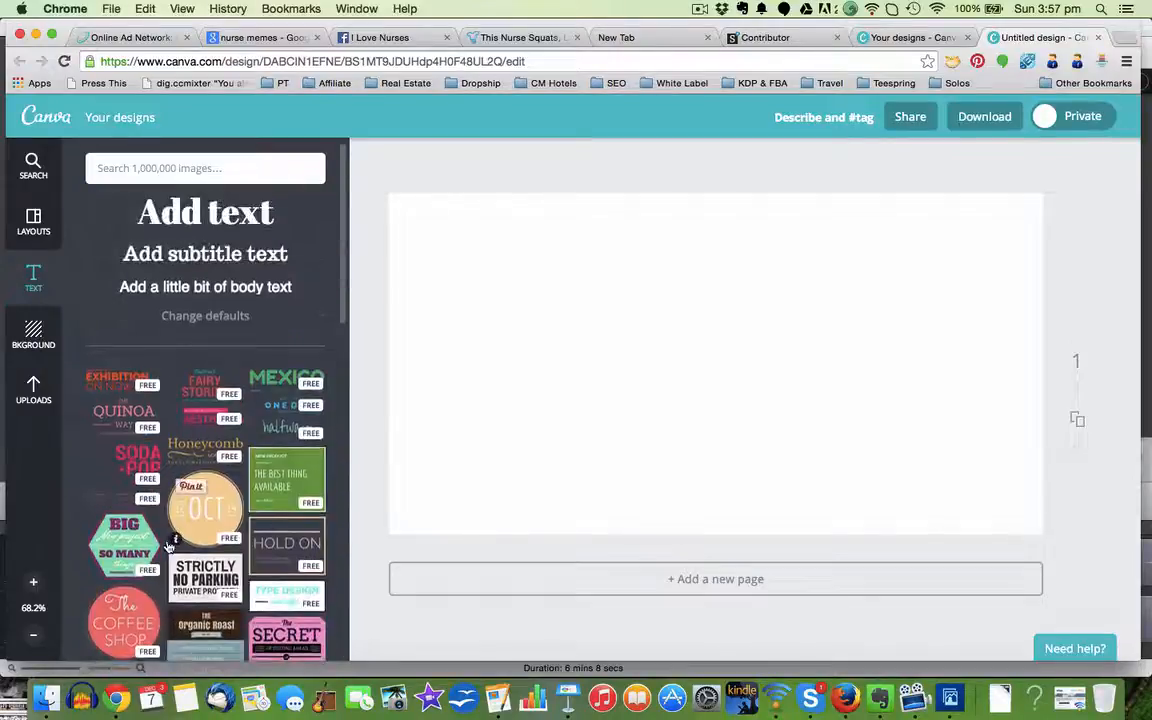
pyautogui.scroll(-10, 170, 545)
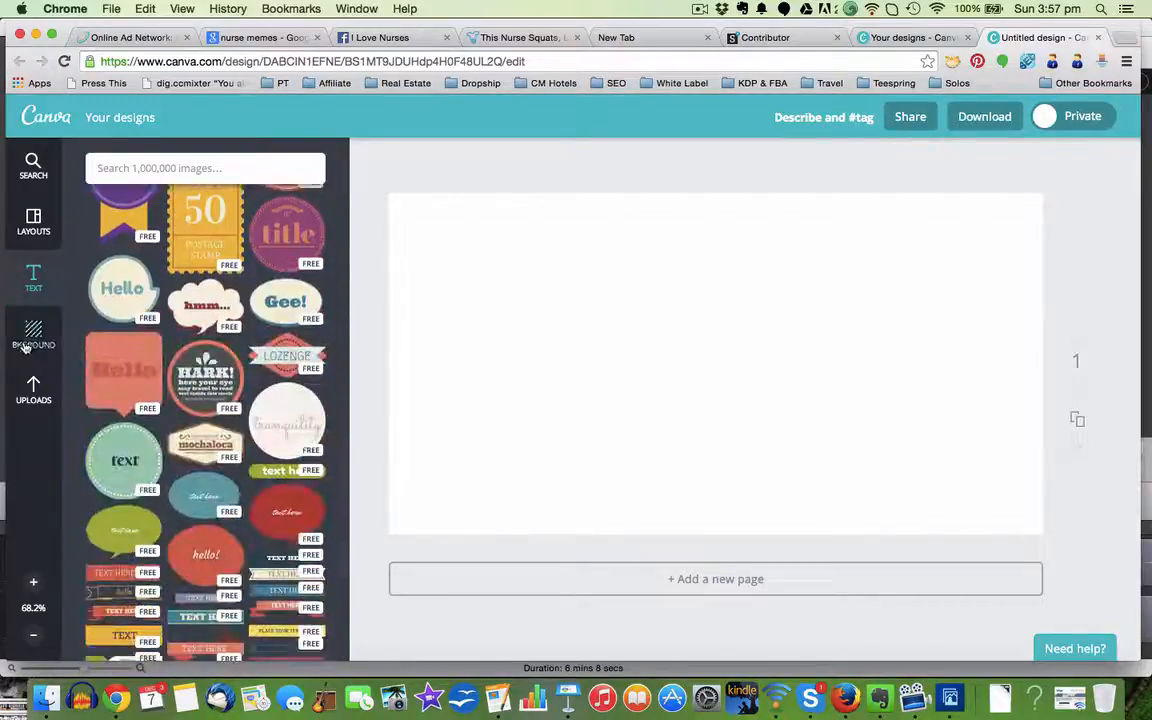
# Step: Look through the background colours, textures and photos available for the ad
pyautogui.click(30, 337)
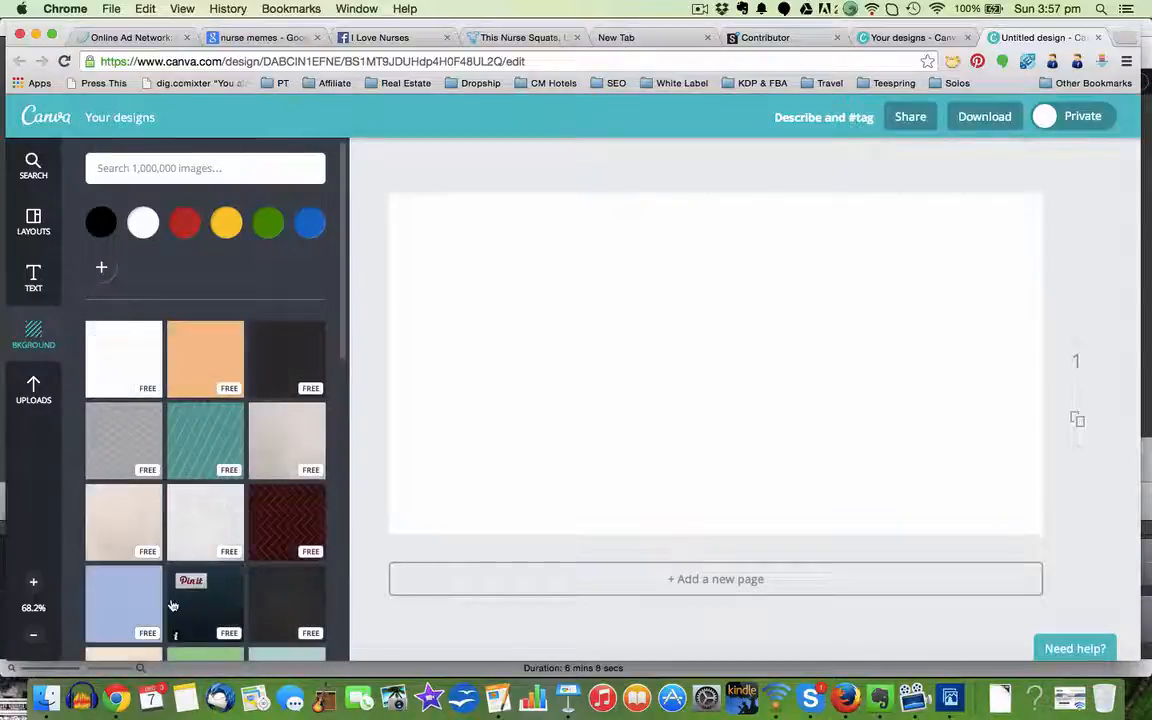
pyautogui.scroll(-5, 209, 567)
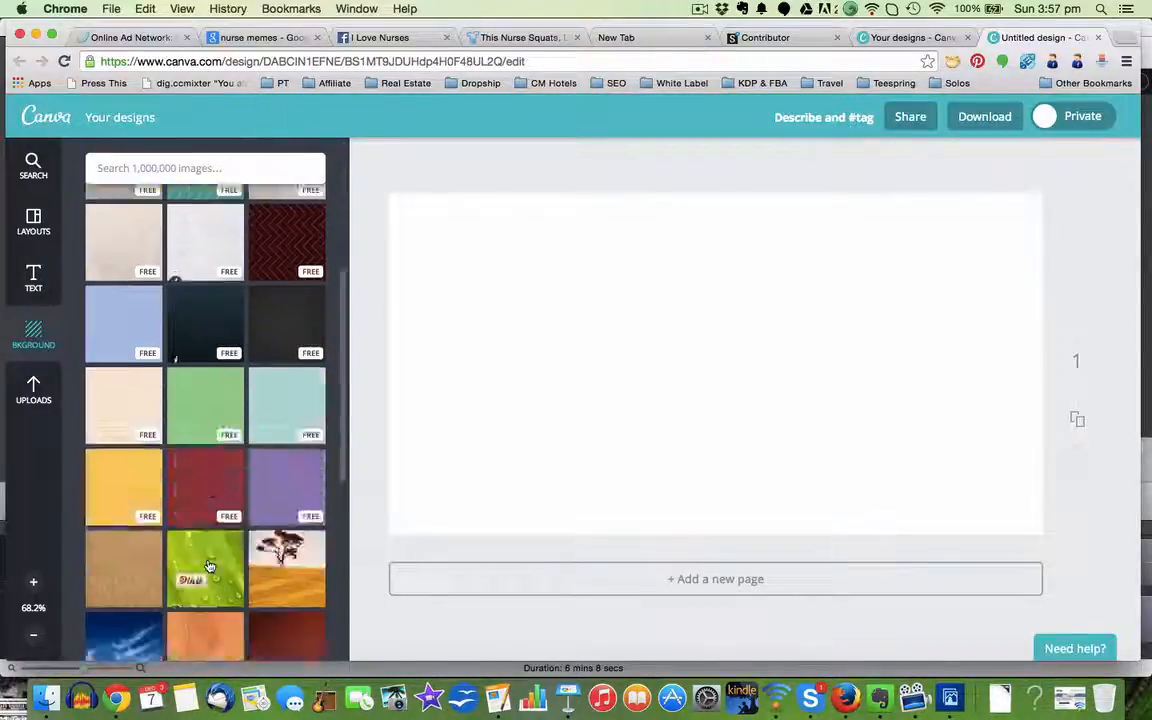
pyautogui.scroll(-6, 209, 567)
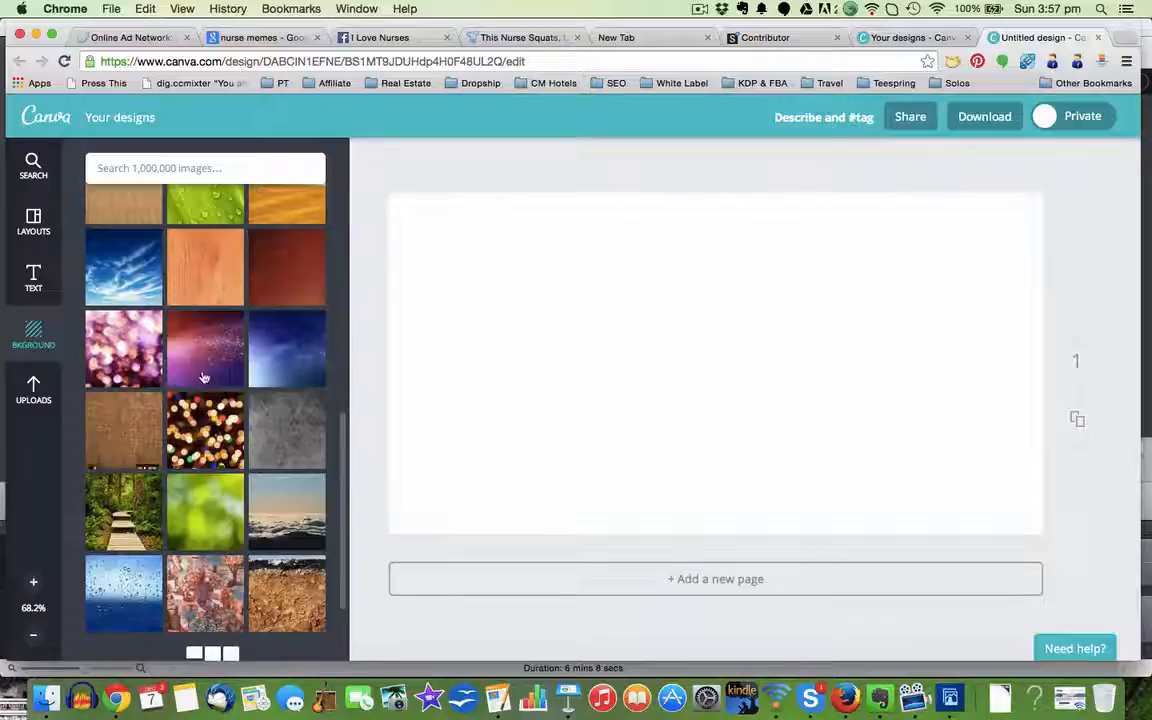
pyautogui.scroll(10, 203, 377)
pyautogui.scroll(-4, 203, 377)
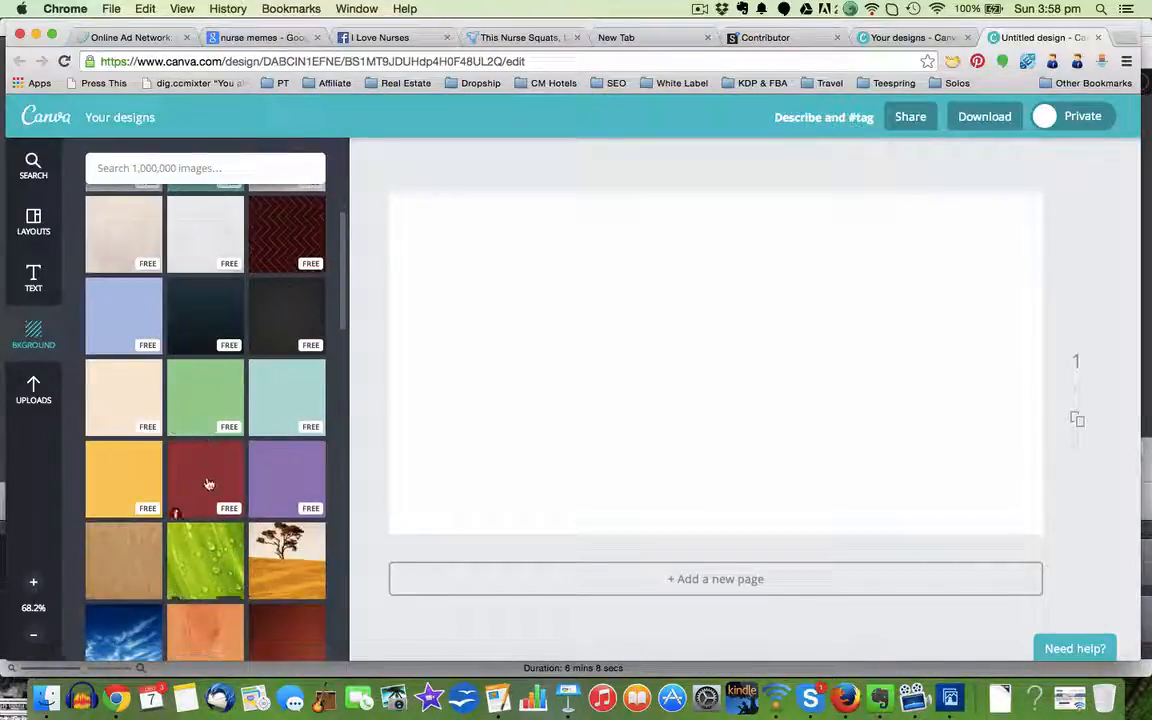
pyautogui.scroll(4, 208, 484)
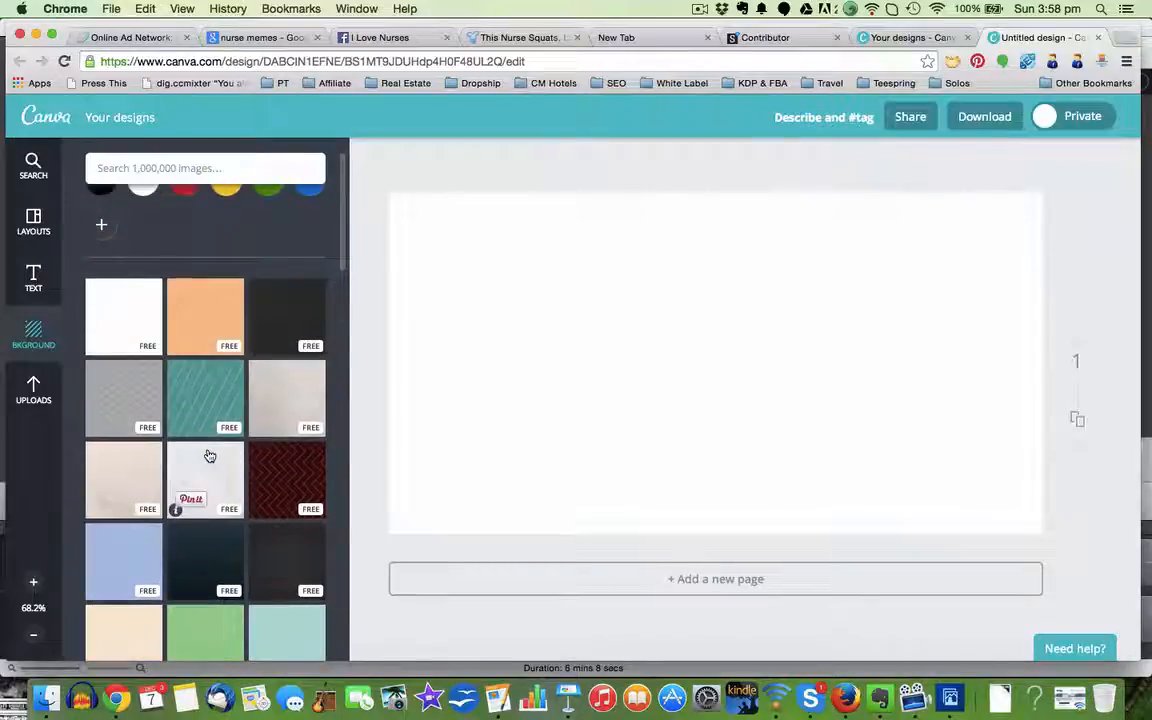
pyautogui.scroll(2, 266, 322)
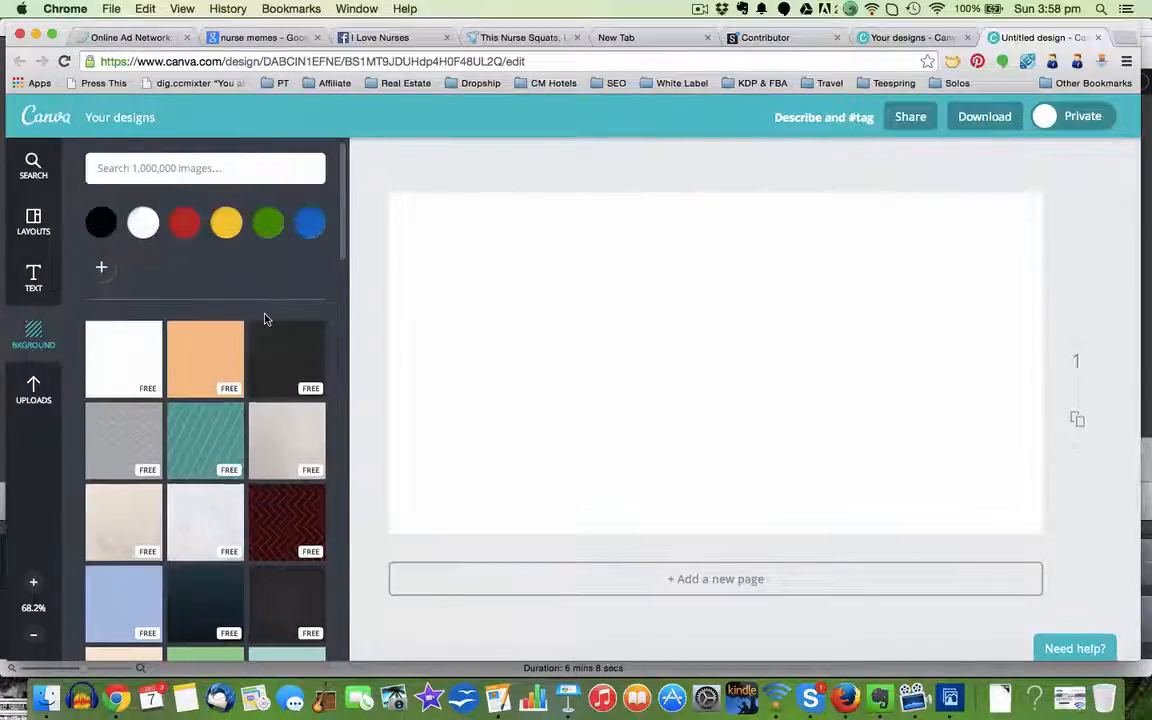
# Step: Upload nurse blue.png, nurse pink.png and nurse red.png from the Desktop folder to the Canva image uploads
pyautogui.click(35, 388)
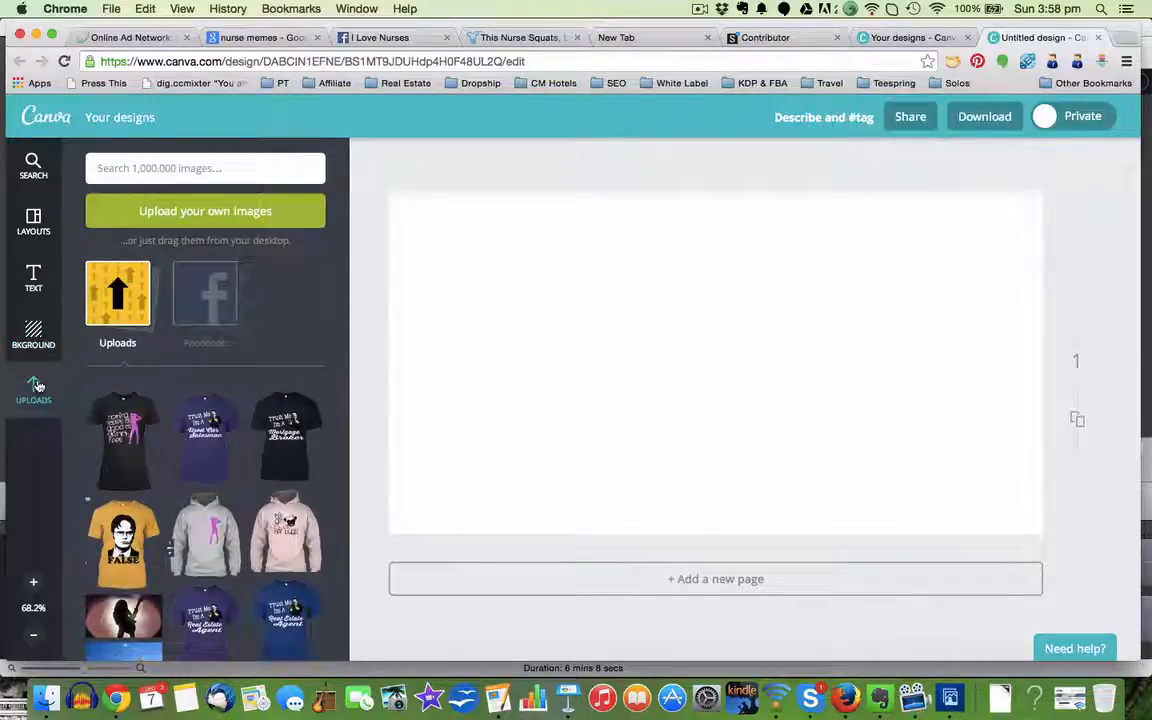
pyautogui.press('super+Tab')
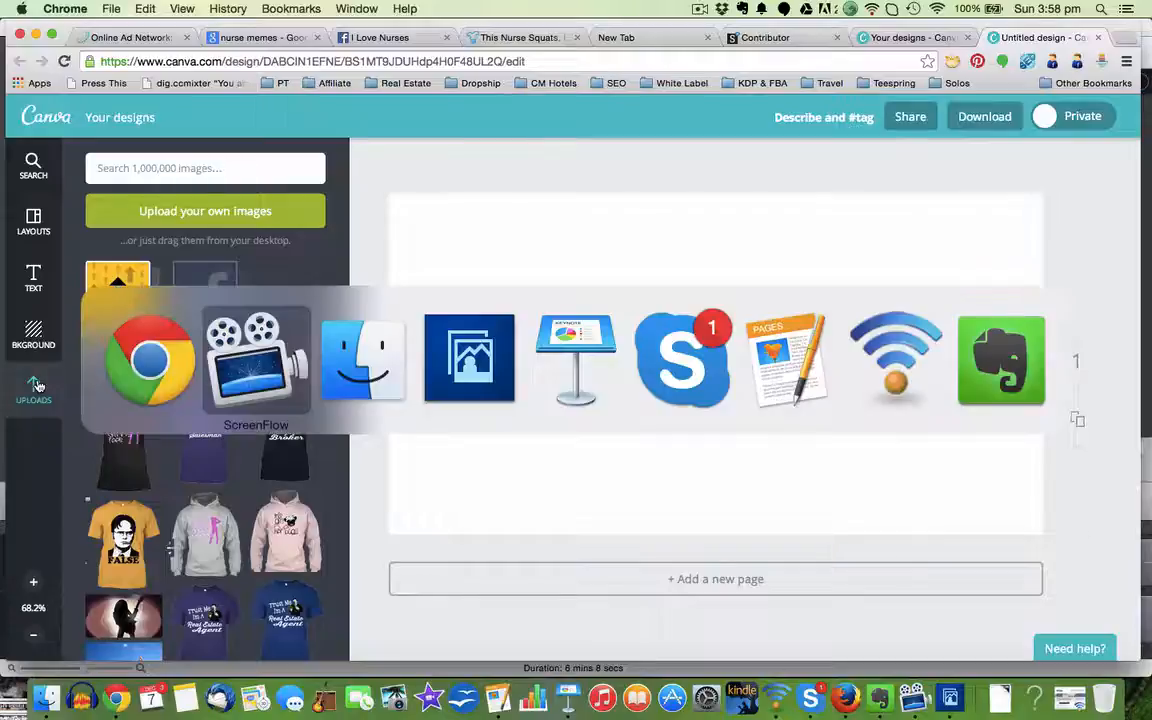
pyautogui.press('super+Tab')
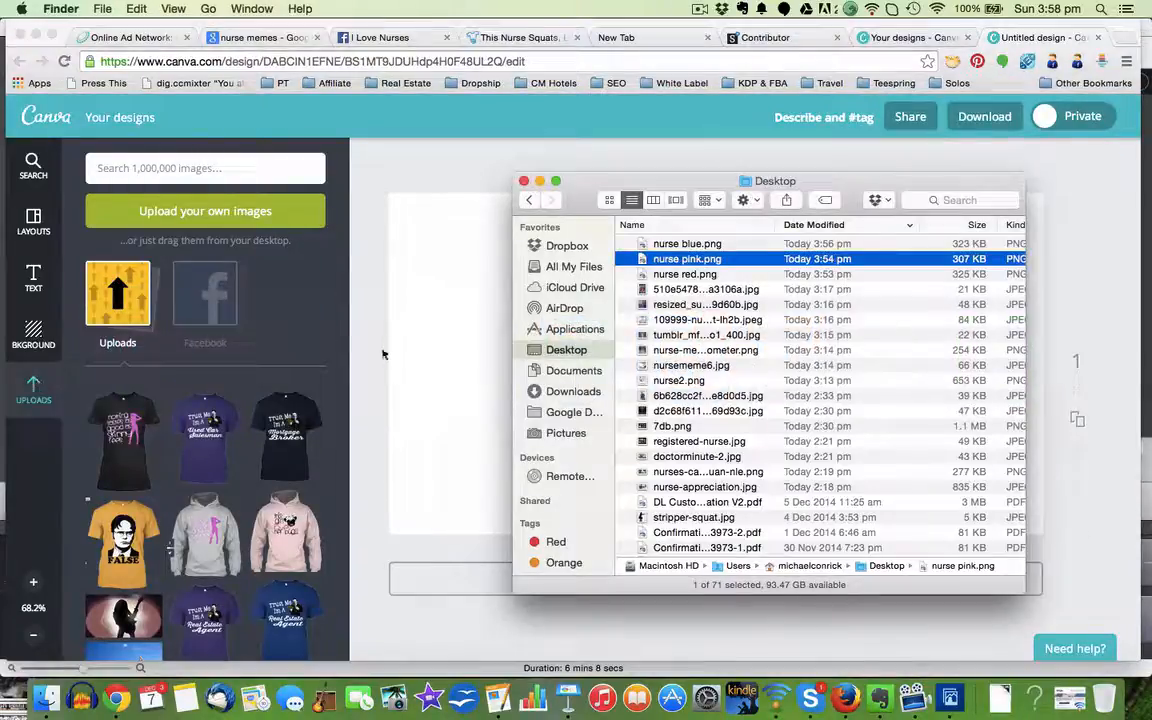
pyautogui.click(675, 245)
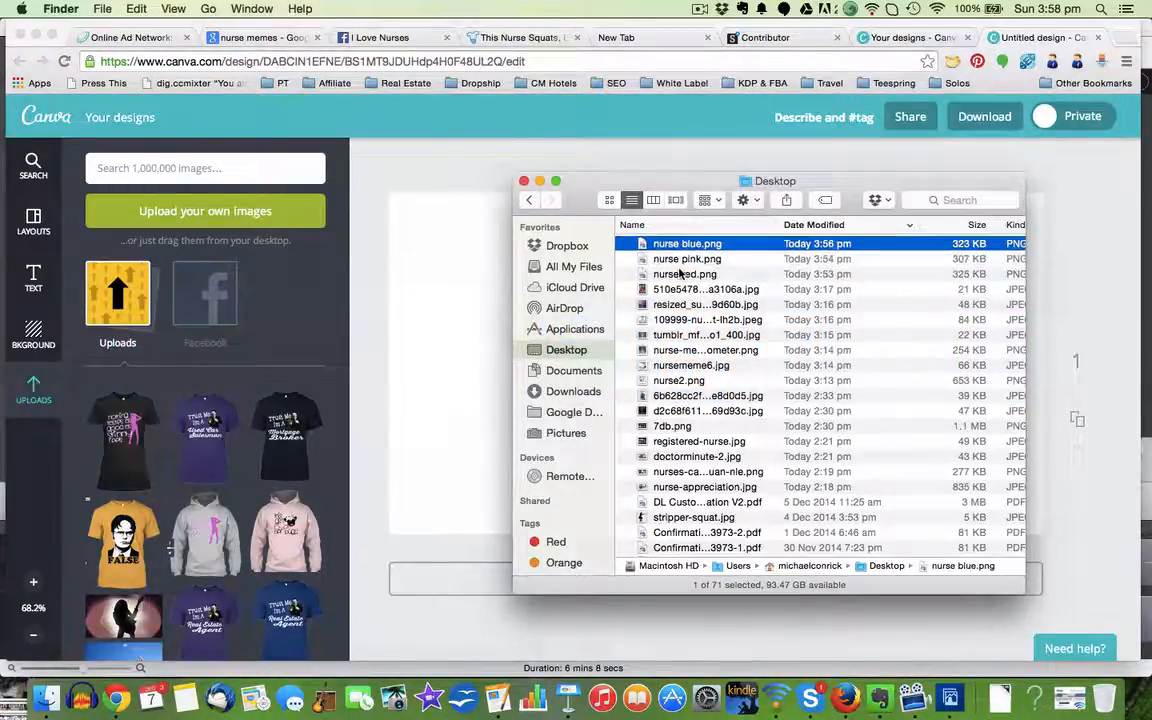
pyautogui.keyDown('shift'); pyautogui.click(681, 276); pyautogui.keyUp('shift')
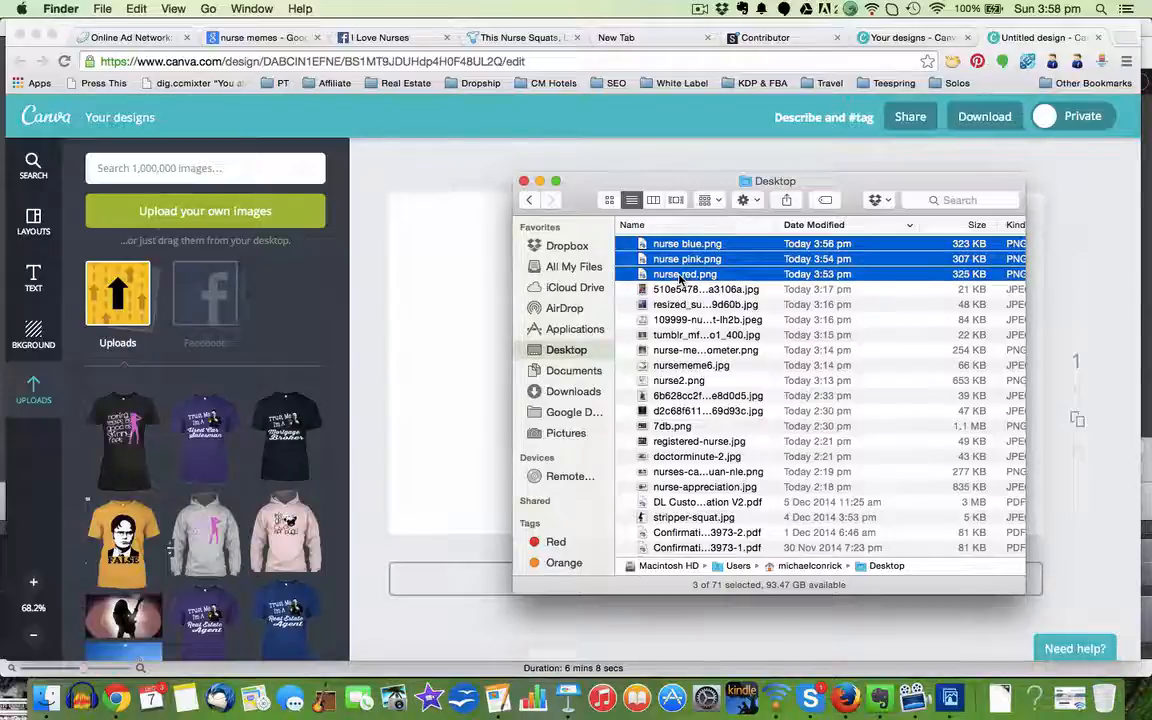
pyautogui.moveTo(681, 278); pyautogui.dragTo(179, 318)
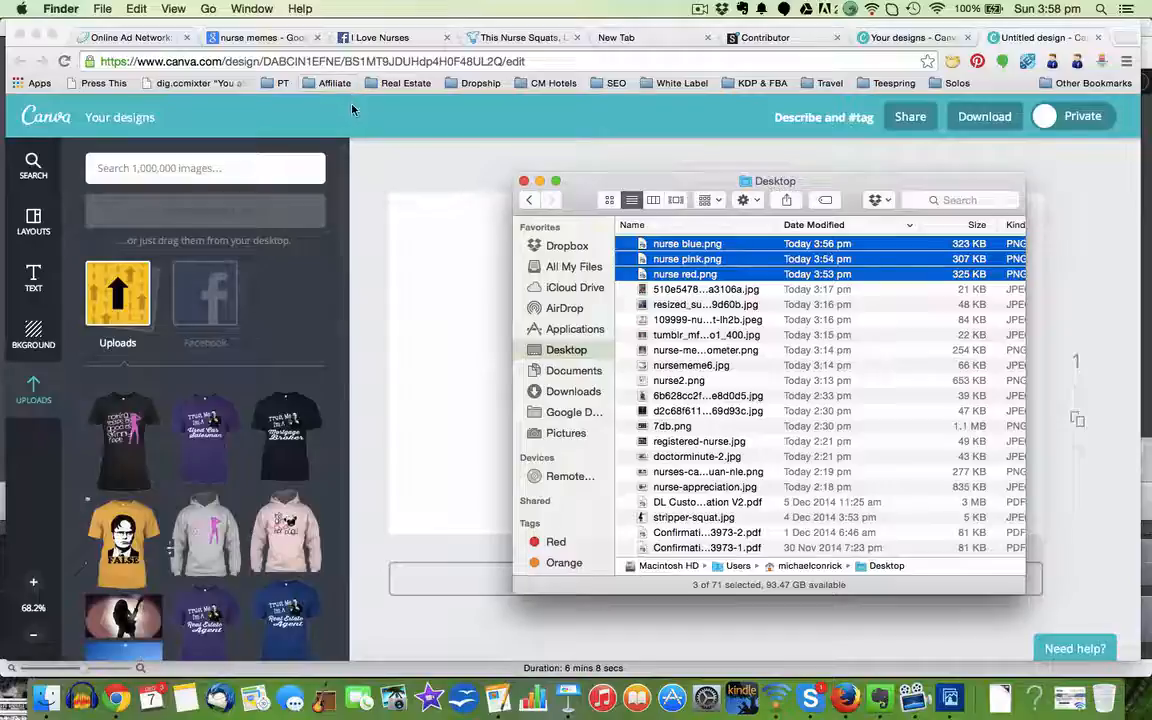
pyautogui.click(316, 93)
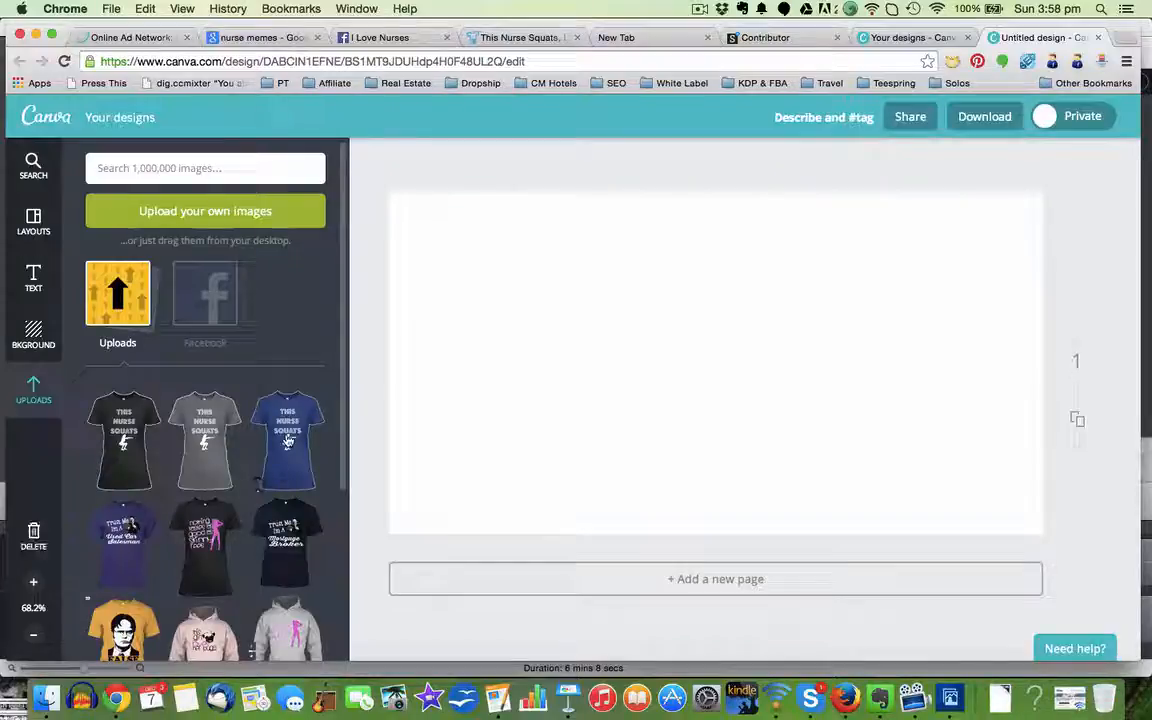
# Step: Place the uploaded blue, pink and red T-shirts side by side, from left to right, on the ad
pyautogui.moveTo(288, 440); pyautogui.dragTo(512, 335)
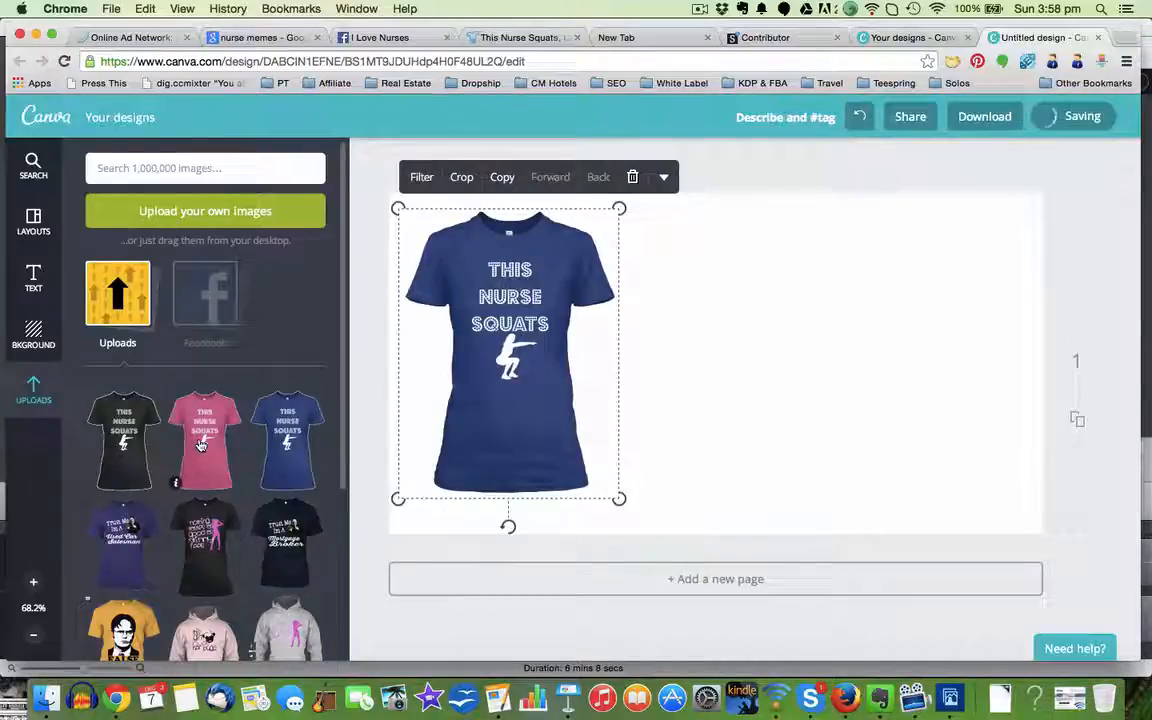
pyautogui.moveTo(200, 445); pyautogui.dragTo(700, 355)
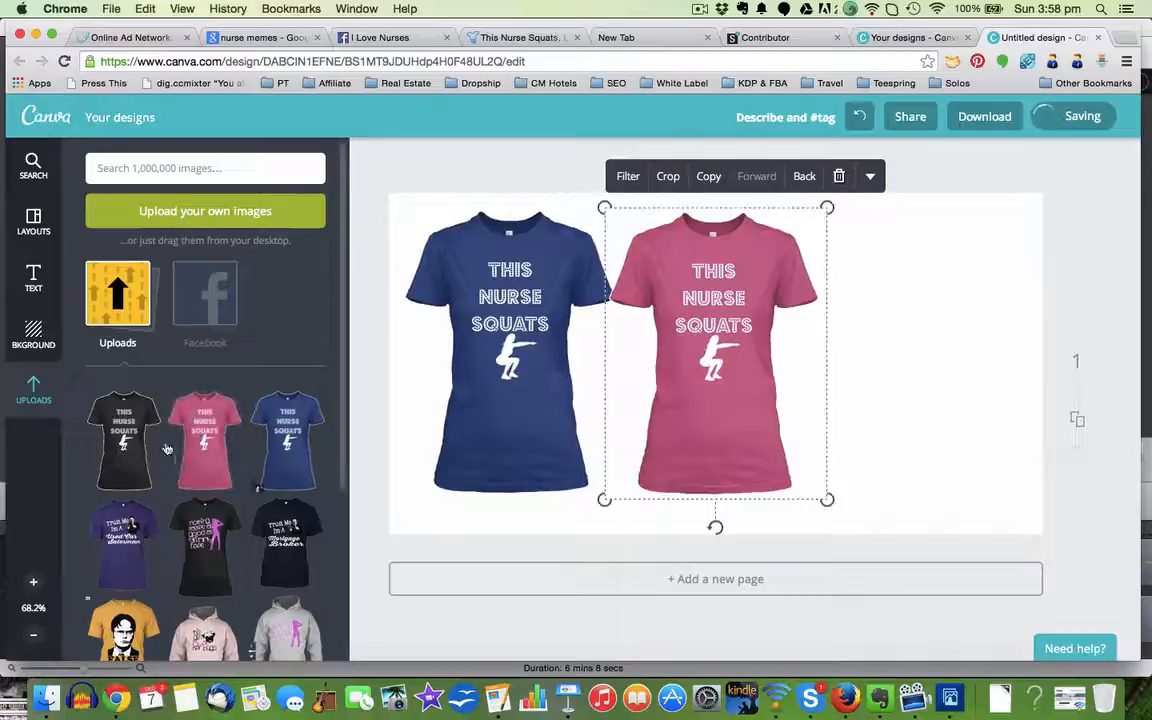
pyautogui.moveTo(125, 440); pyautogui.dragTo(935, 313)
# Step: Enlarge the blue T-shirt to about the full height of the ad and tilt it slightly counterclockwise
pyautogui.click(519, 486)
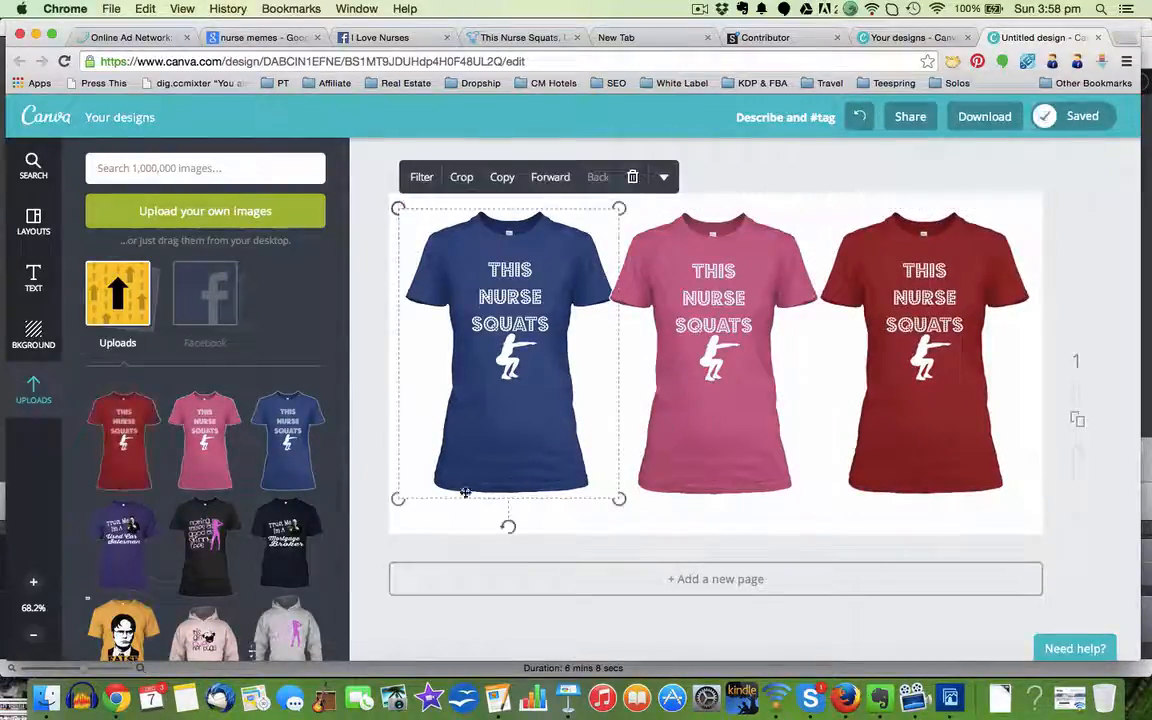
pyautogui.moveTo(399, 497); pyautogui.dragTo(360, 578)
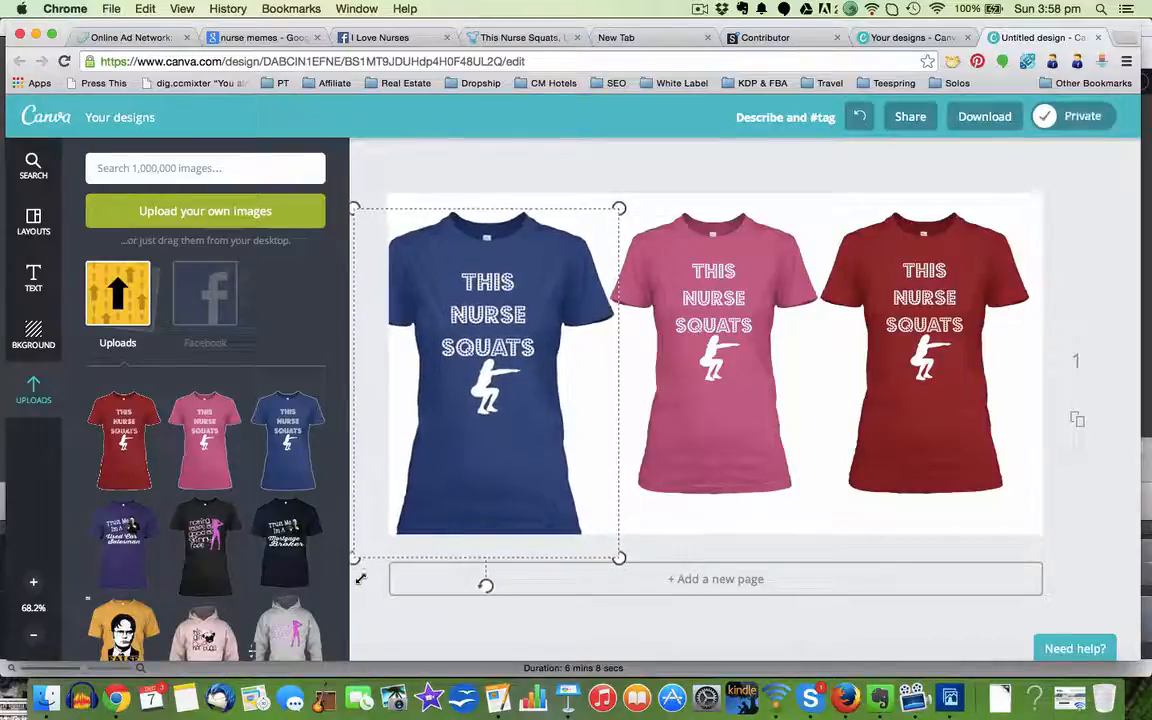
pyautogui.moveTo(488, 437)
pyautogui.mouseDown()
pyautogui.moveTo(499, 432)
pyautogui.moveTo(501, 446)
pyautogui.mouseUp()
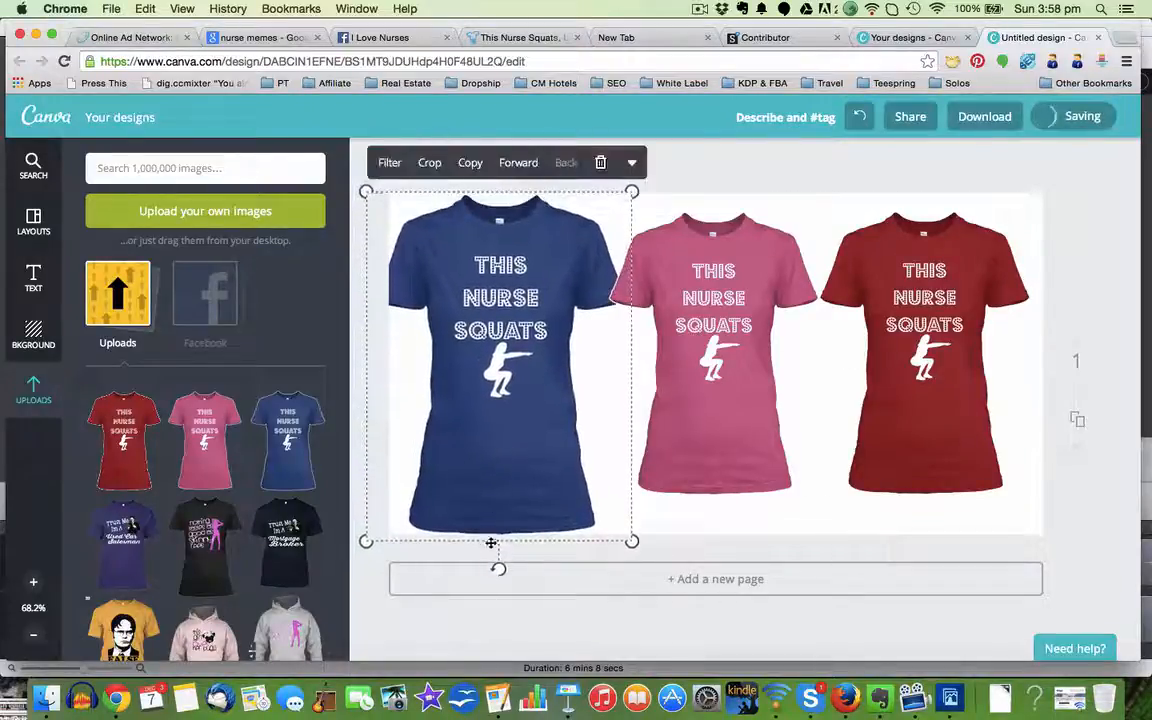
pyautogui.moveTo(496, 566); pyautogui.dragTo(524, 567)
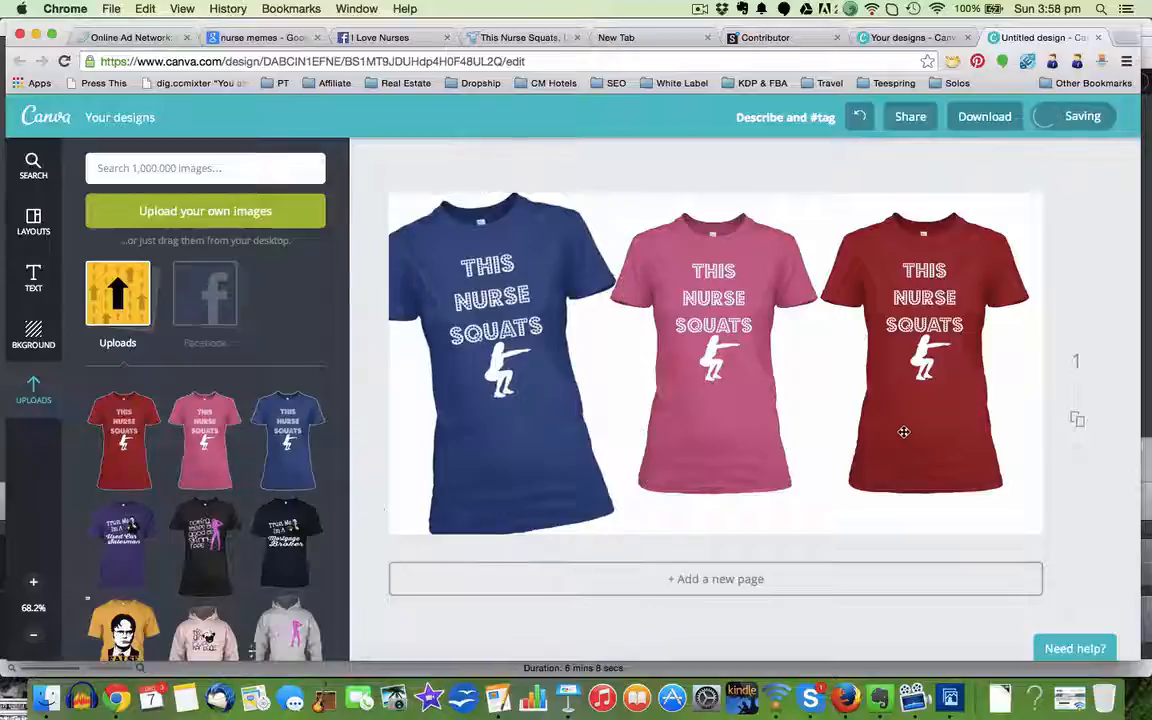
# Step: Tilt the red T-shirt slightly clockwise and enlarge it to about the size of the blue one
pyautogui.click(850, 470)
pyautogui.moveTo(926, 522); pyautogui.dragTo(903, 531)
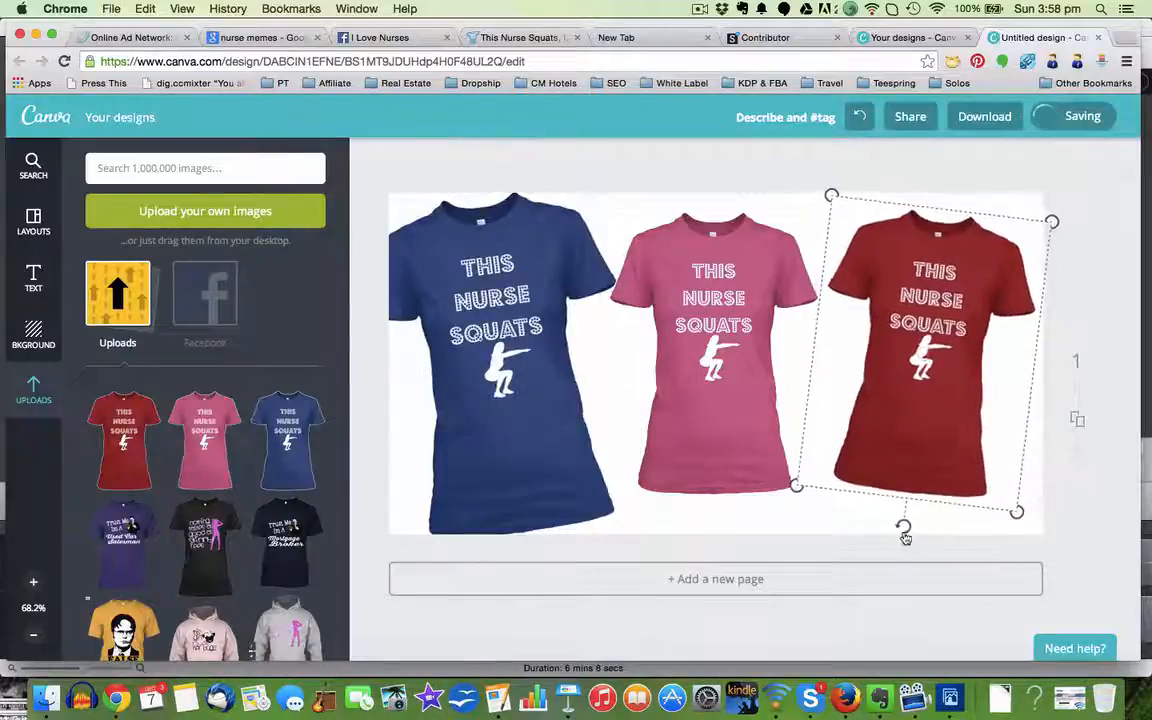
pyautogui.moveTo(1019, 511); pyautogui.dragTo(1055, 576)
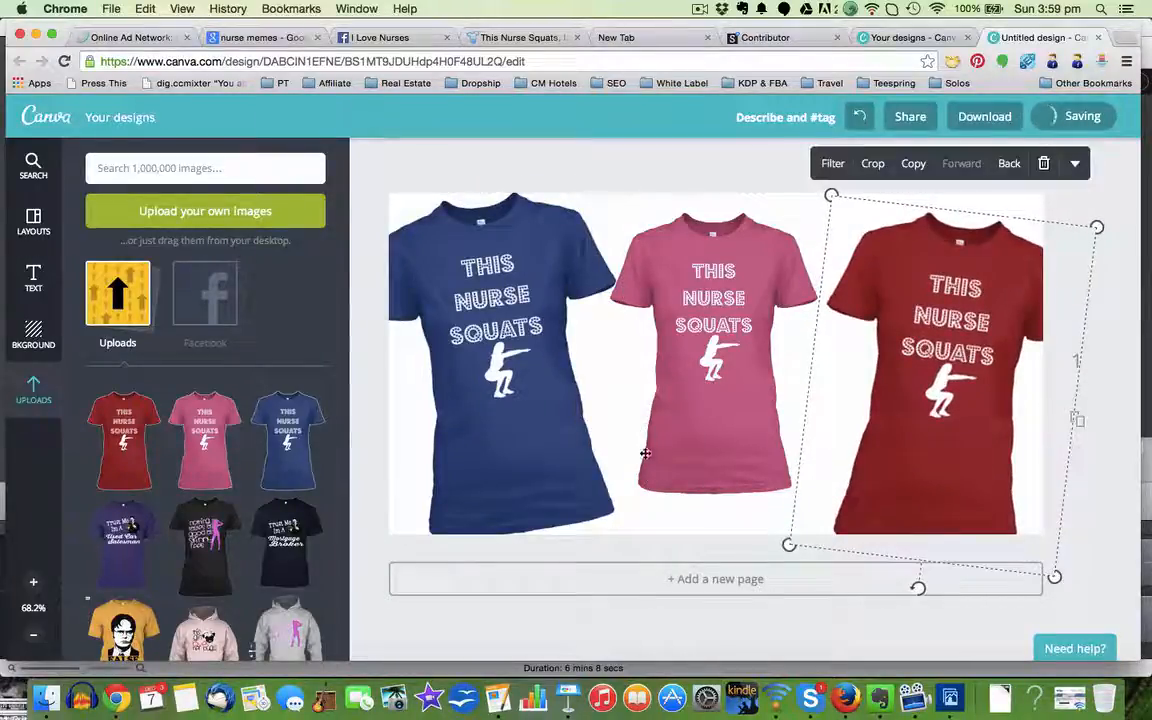
# Step: Enlarge the pink T-shirt beyond the ad's height, centre it between the others and bring it in front of both
pyautogui.click(694, 430)
pyautogui.moveTo(826, 500); pyautogui.dragTo(934, 637)
pyautogui.moveTo(759, 450); pyautogui.dragTo(696, 402)
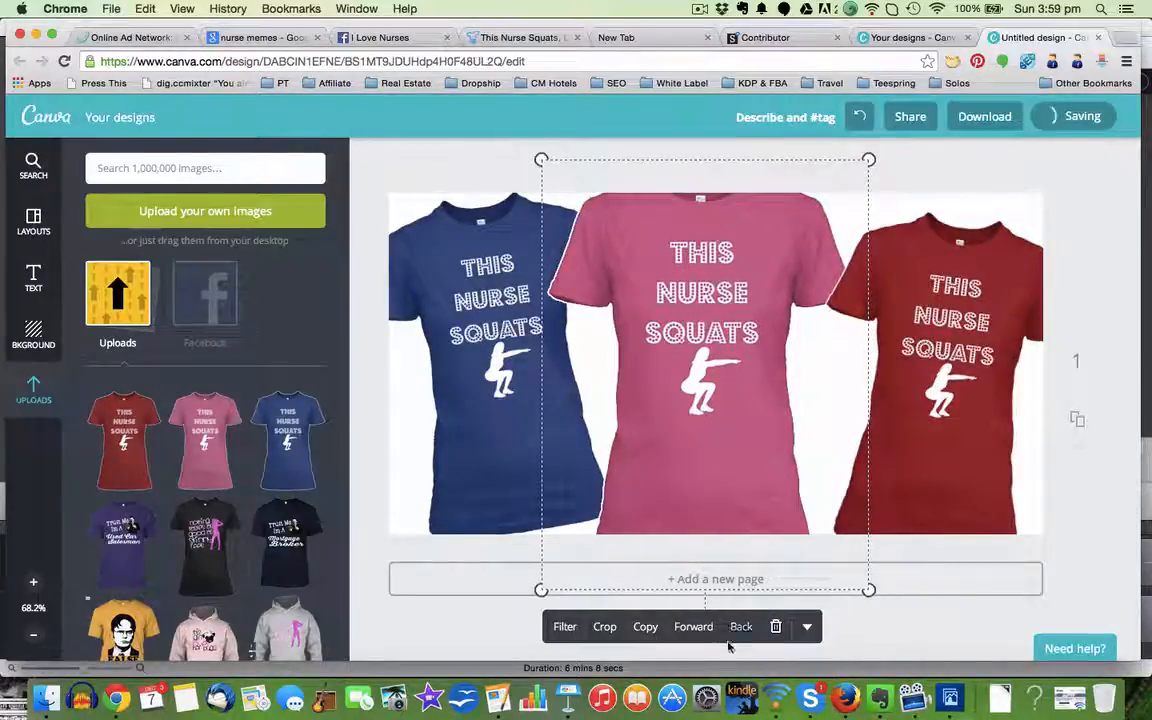
pyautogui.click(694, 626)
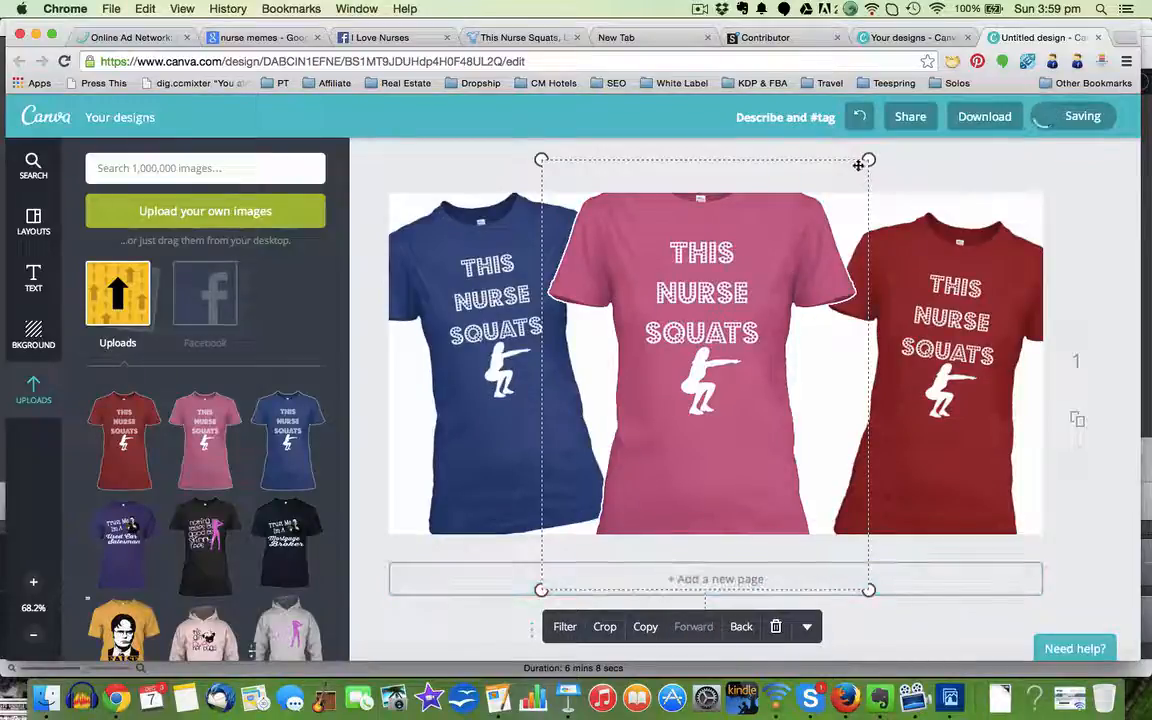
pyautogui.moveTo(868, 158); pyautogui.dragTo(887, 139)
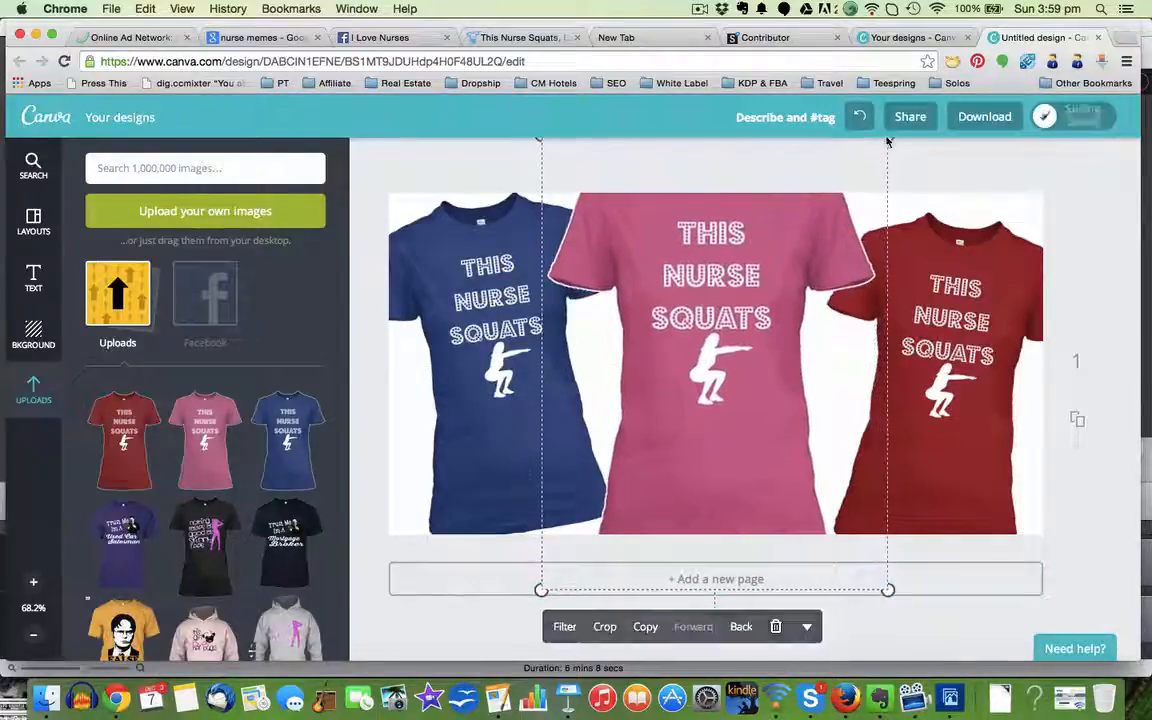
# Step: Shift the red T-shirt slightly upward and the blue T-shirt slightly down and to the right to balance them
pyautogui.moveTo(973, 311); pyautogui.dragTo(968, 291)
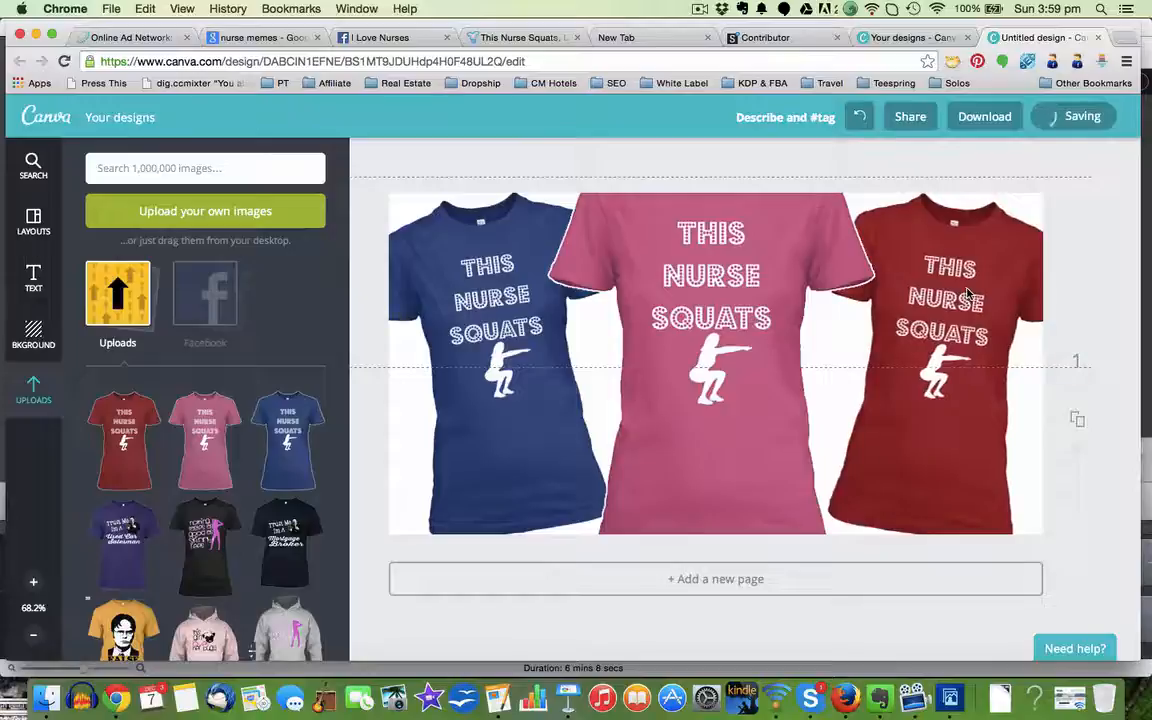
pyautogui.moveTo(474, 410); pyautogui.dragTo(481, 422)
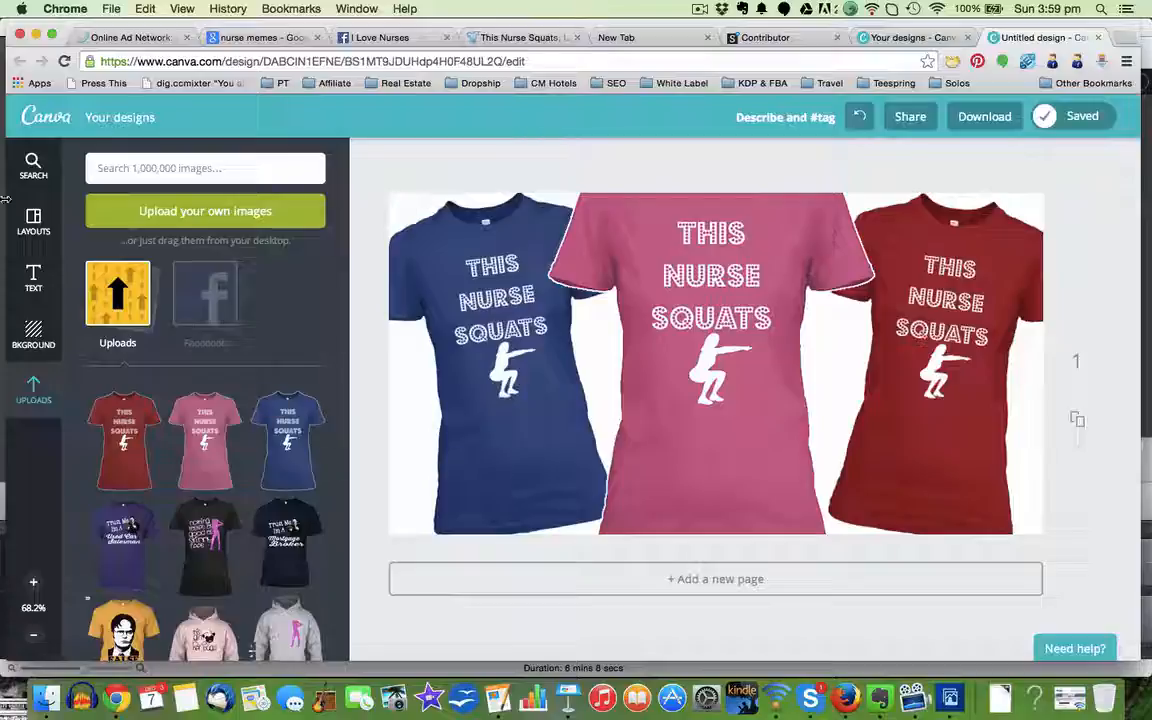
# Step: Try the plain orange background behind the T-shirts and replace it with a green concentric-circle pattern
pyautogui.click(33, 334)
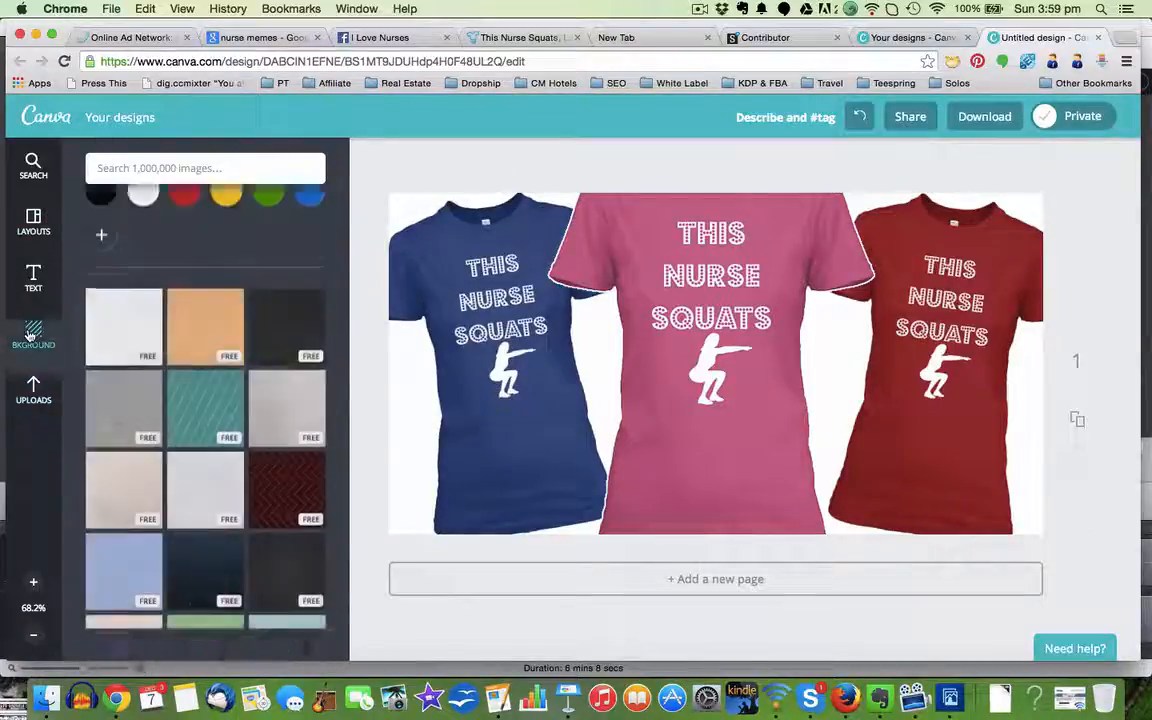
pyautogui.scroll(-3, 216, 528)
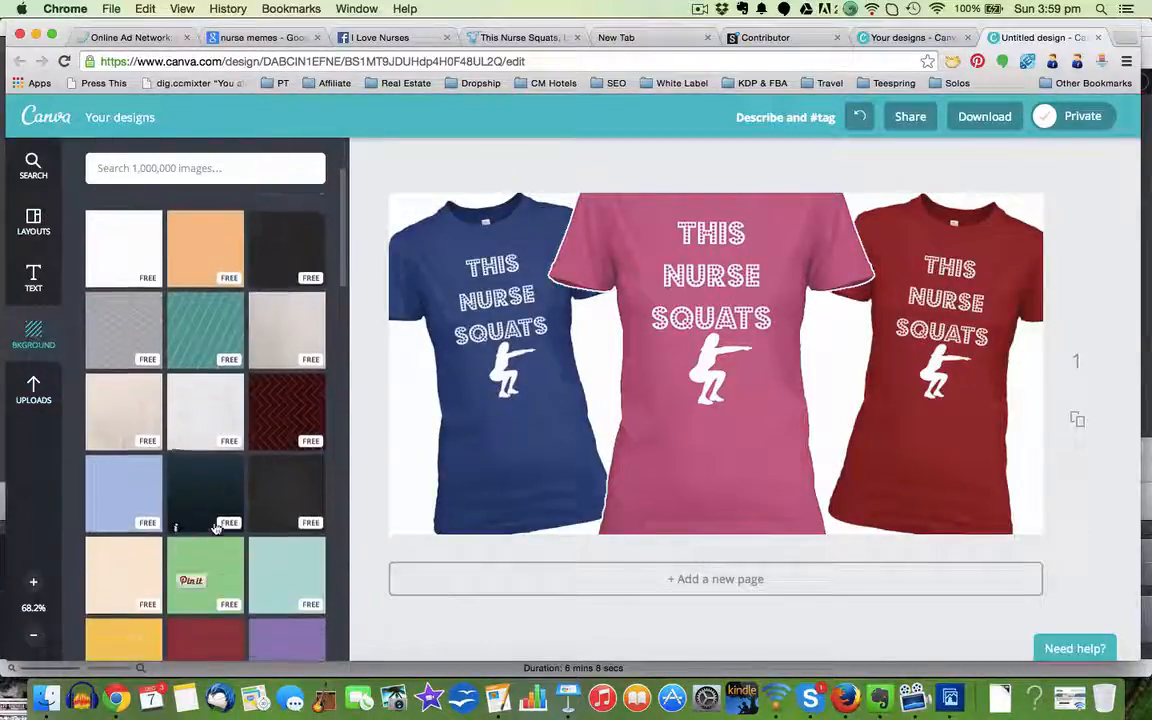
pyautogui.scroll(-3, 216, 528)
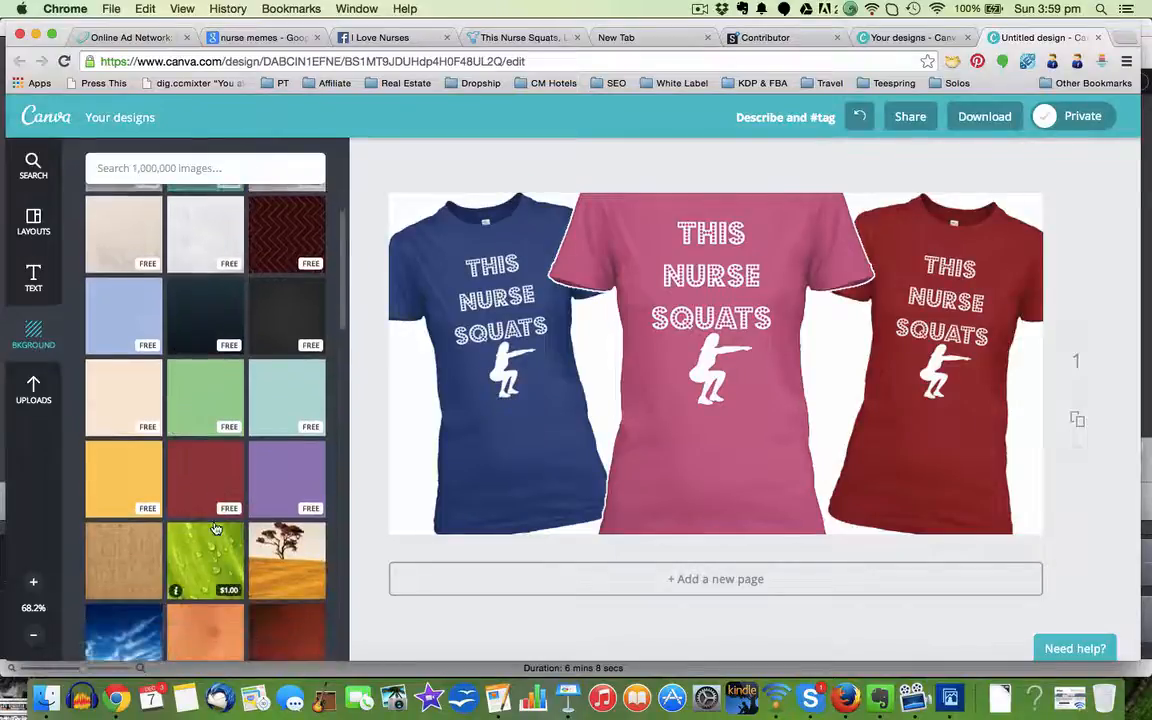
pyautogui.scroll(4, 216, 528)
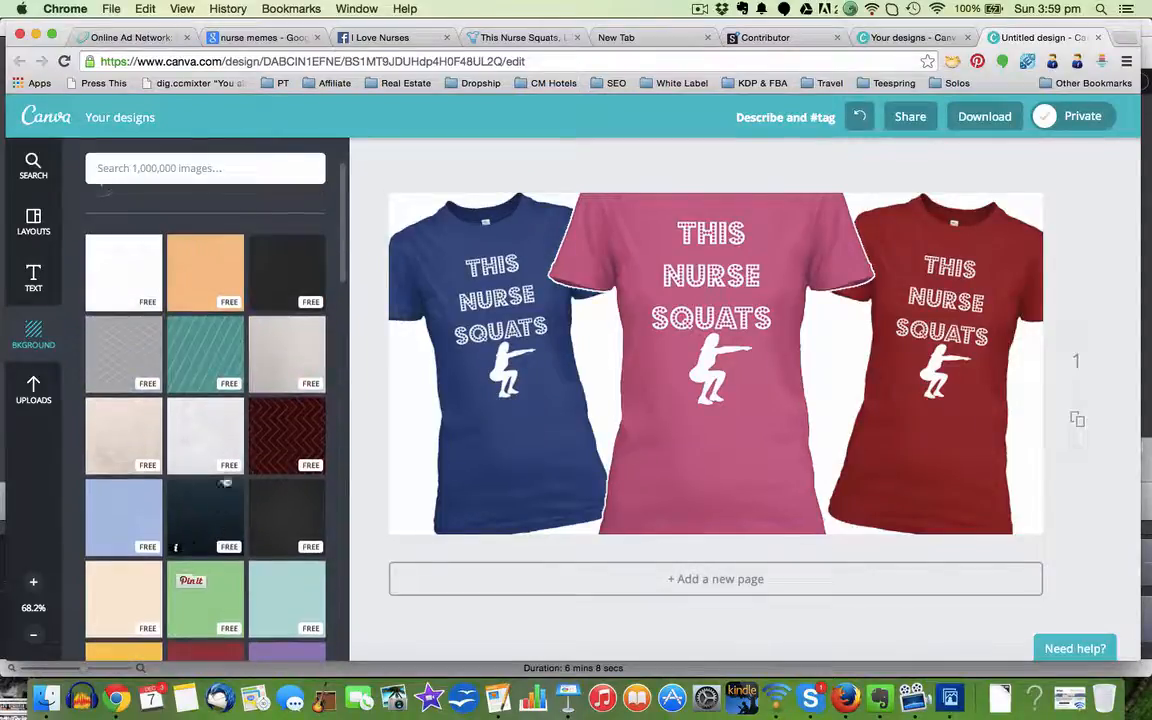
pyautogui.click(201, 279)
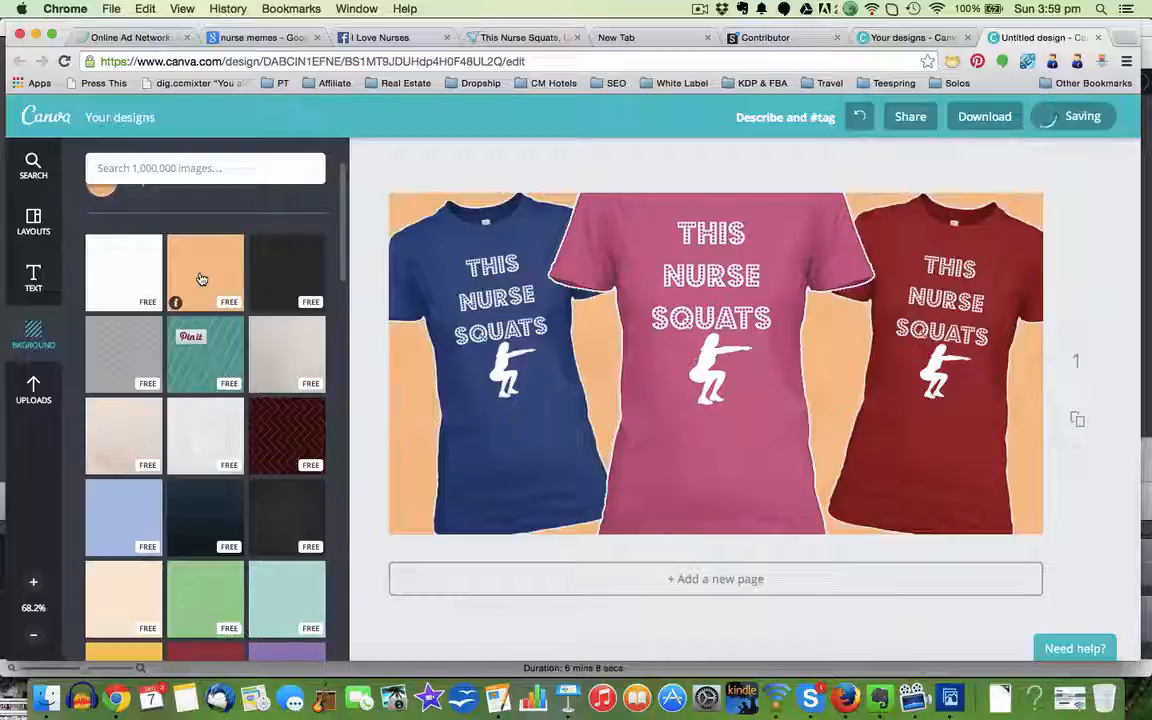
pyautogui.scroll(2, 201, 279)
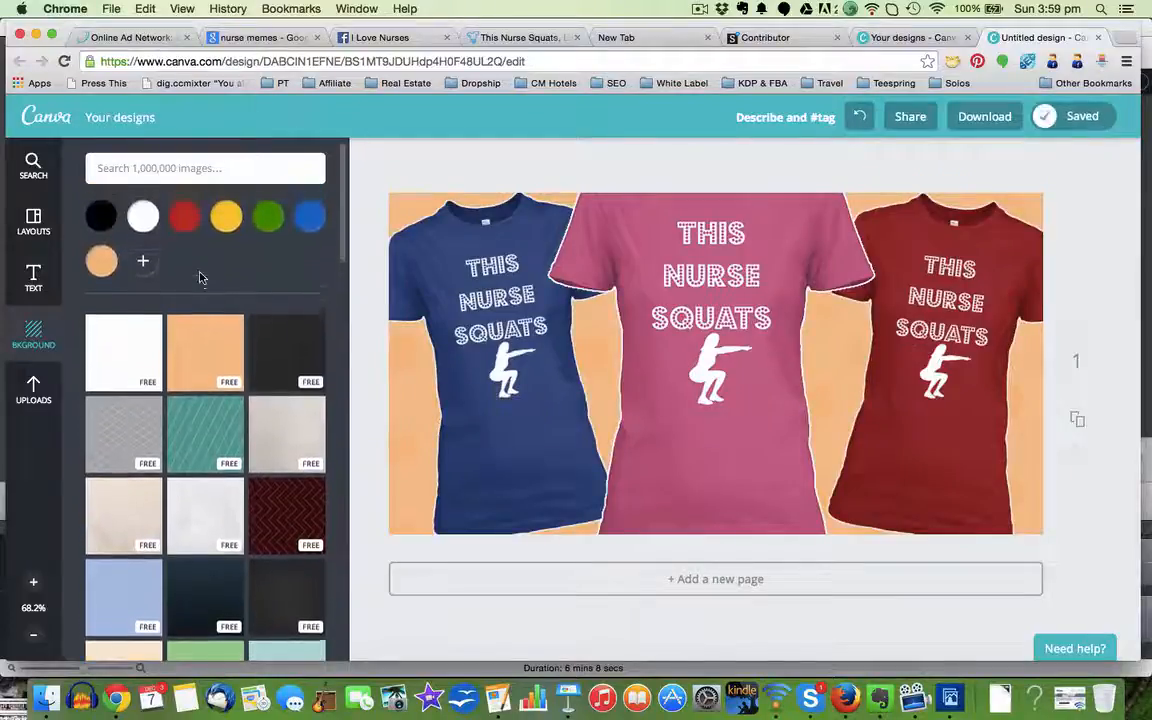
pyautogui.click(266, 226)
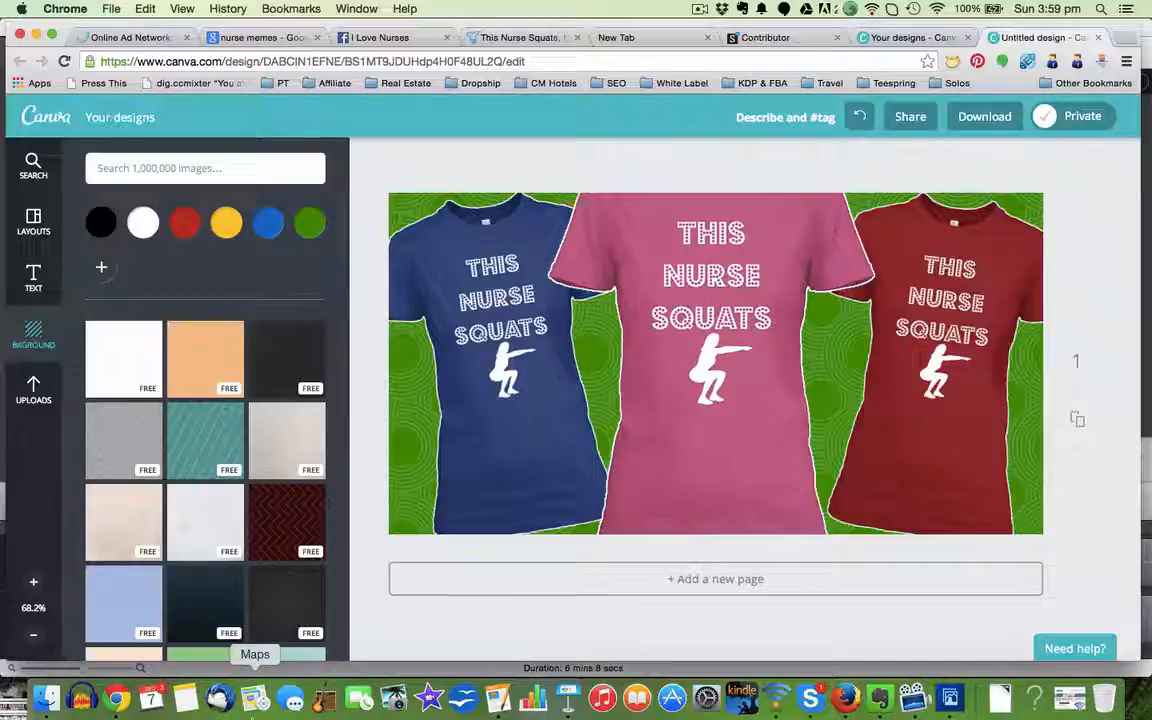
# Step: Browse the ready-made text designs, from the headings to the badges and banners, for one that suits the ad
pyautogui.click(31, 275)
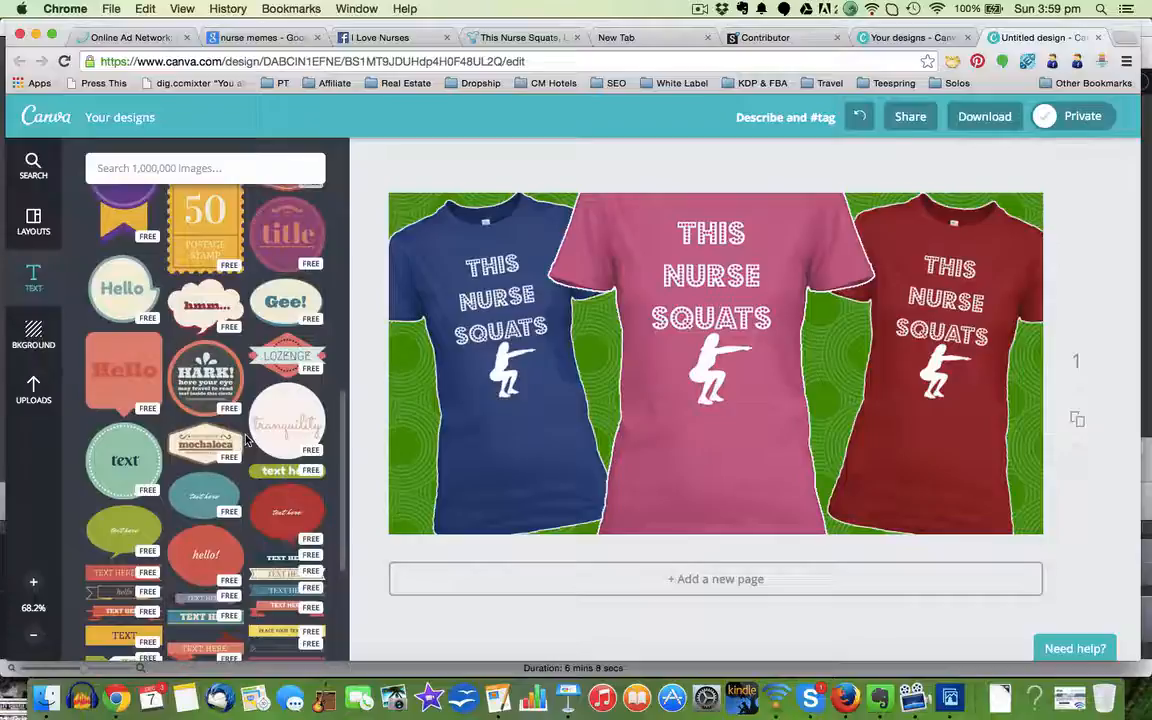
pyautogui.scroll(1, 247, 432)
pyautogui.scroll(10, 247, 437)
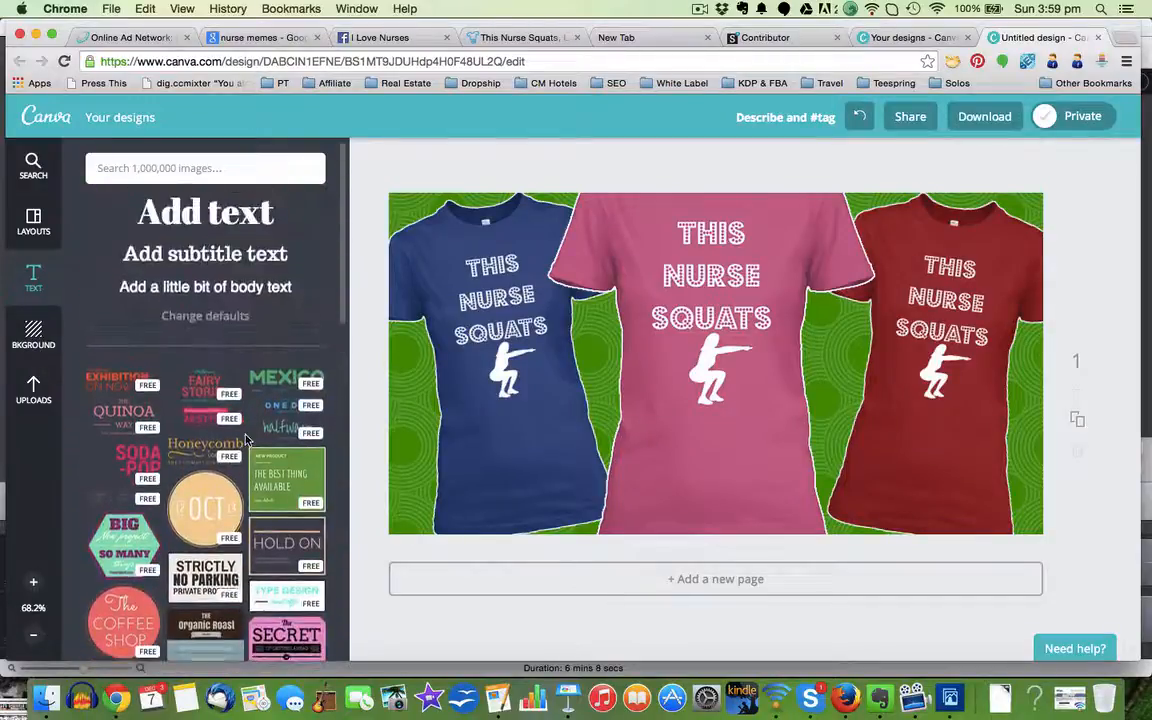
pyautogui.scroll(-15, 247, 437)
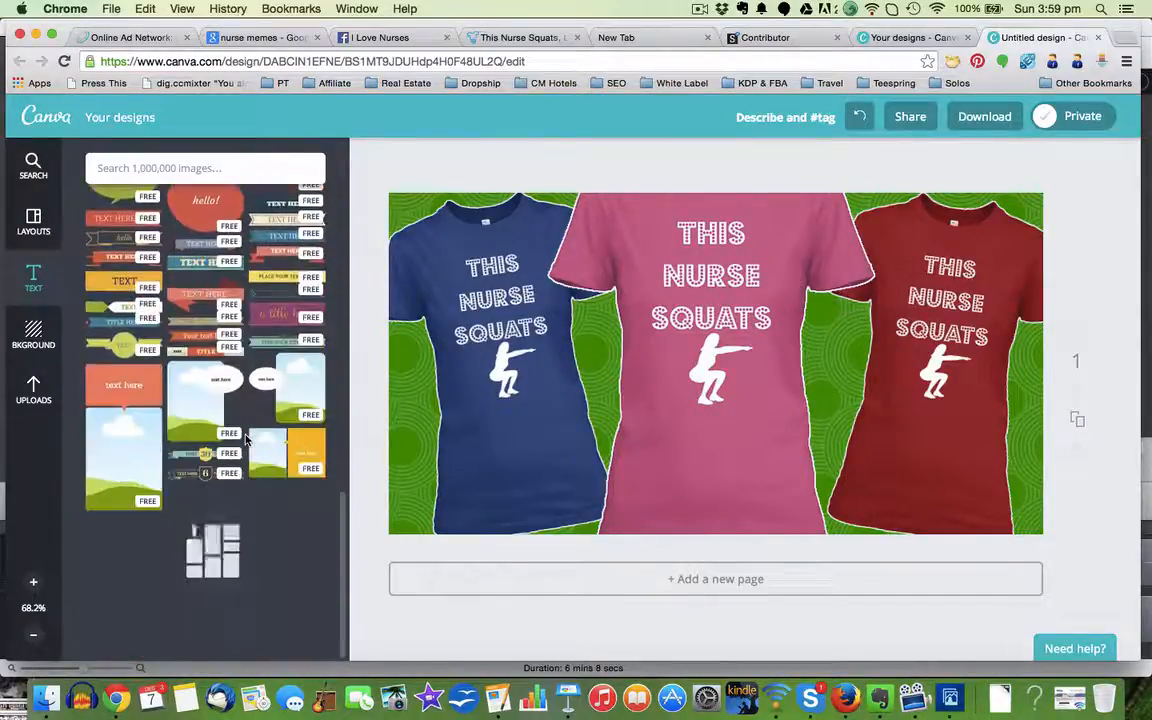
pyautogui.scroll(10, 247, 437)
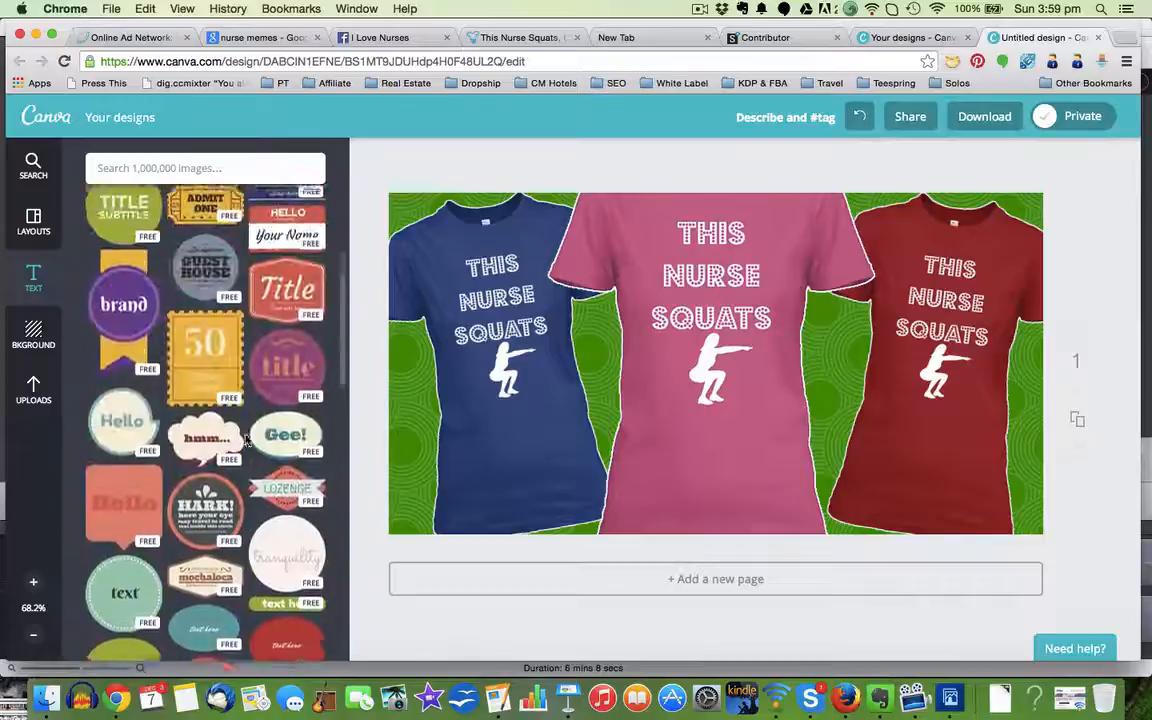
pyautogui.scroll(8, 247, 437)
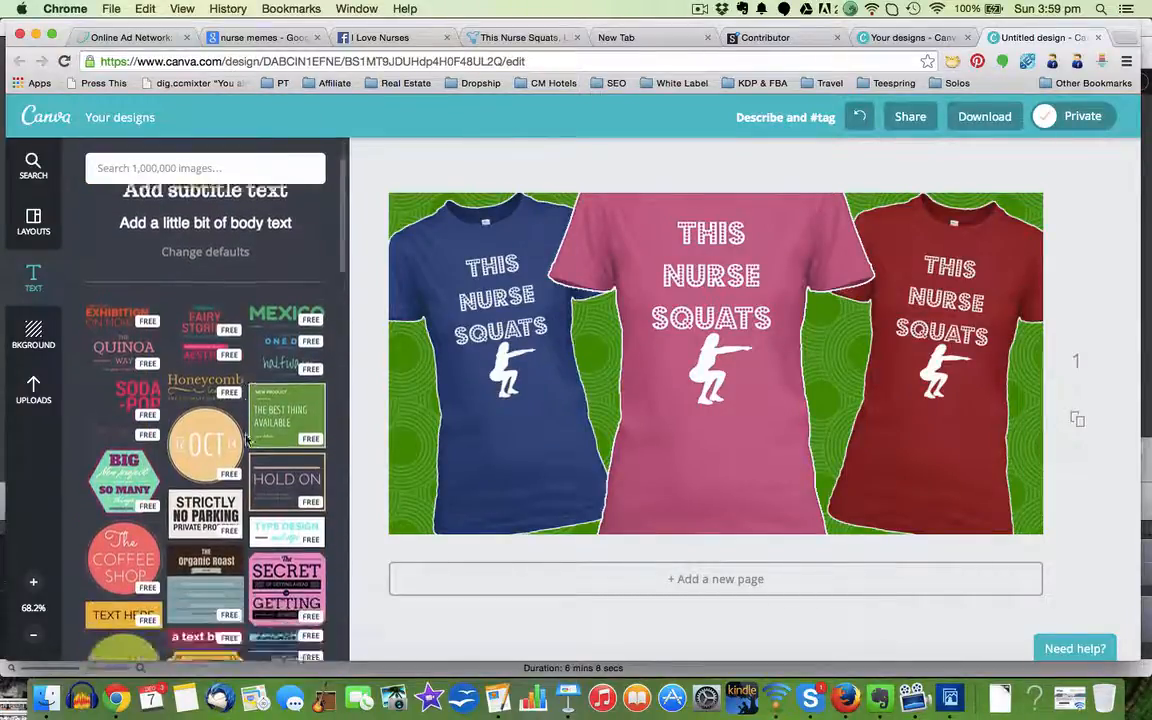
pyautogui.scroll(-8, 247, 437)
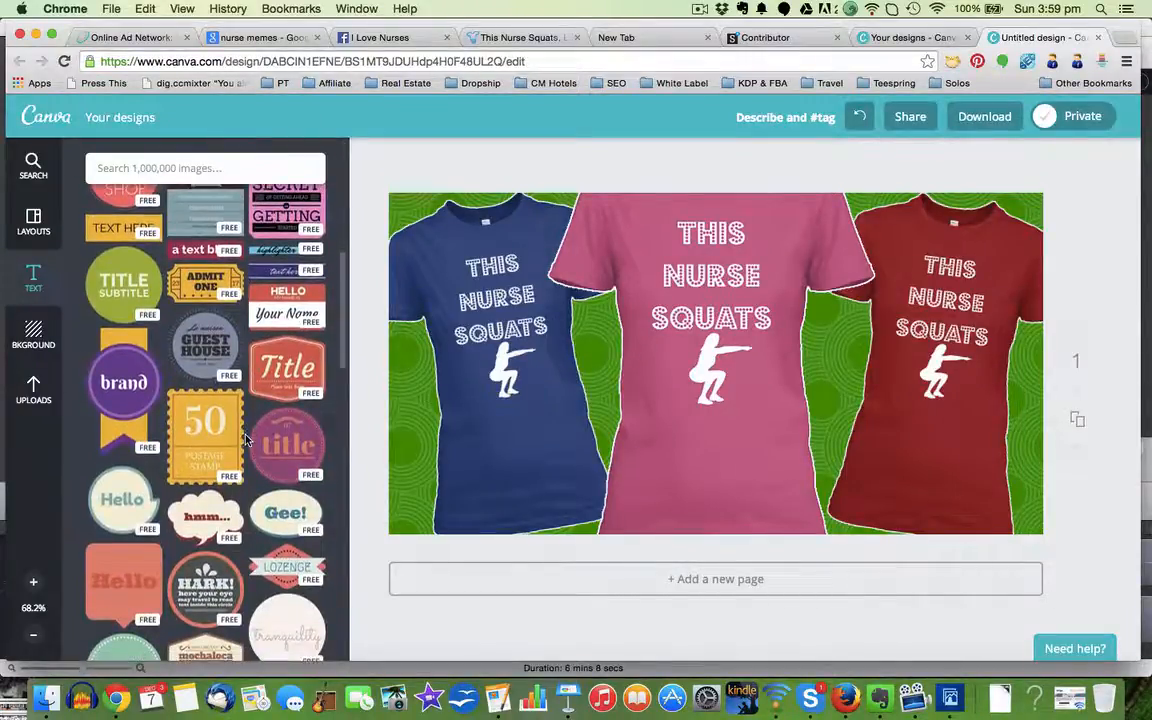
# Step: Switch to the Google Images page with the nurse memes and search for "buy now button" instead
pyautogui.click(262, 37)
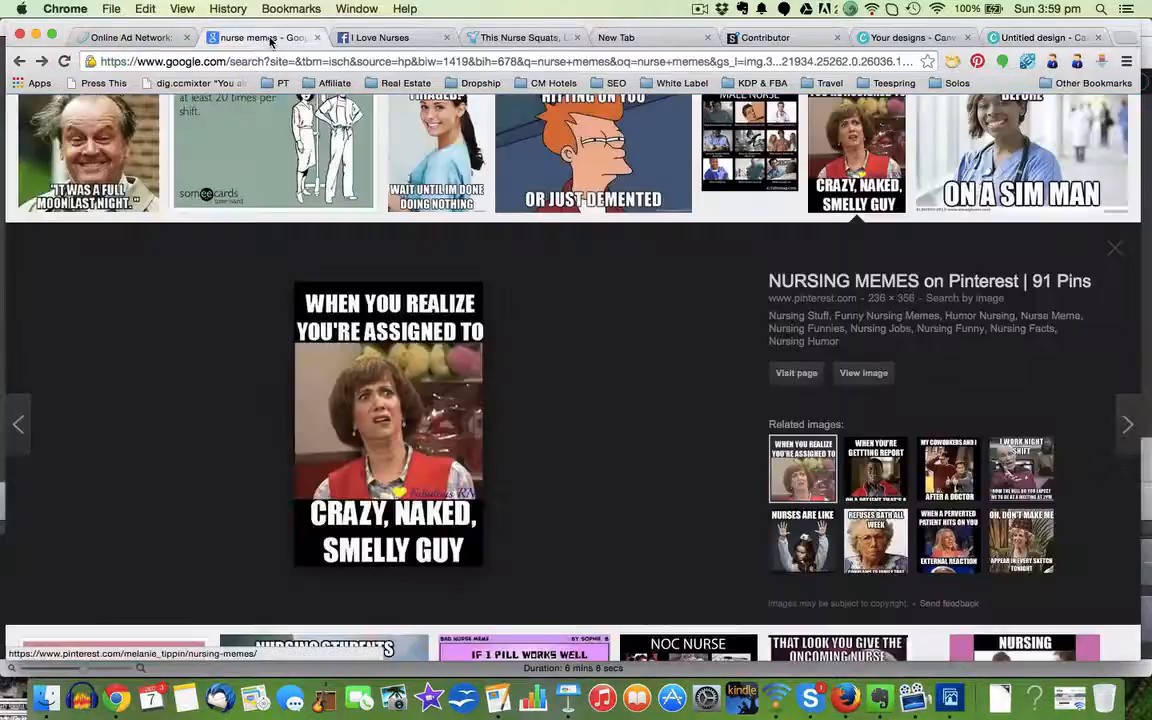
pyautogui.scroll(15, 256, 192)
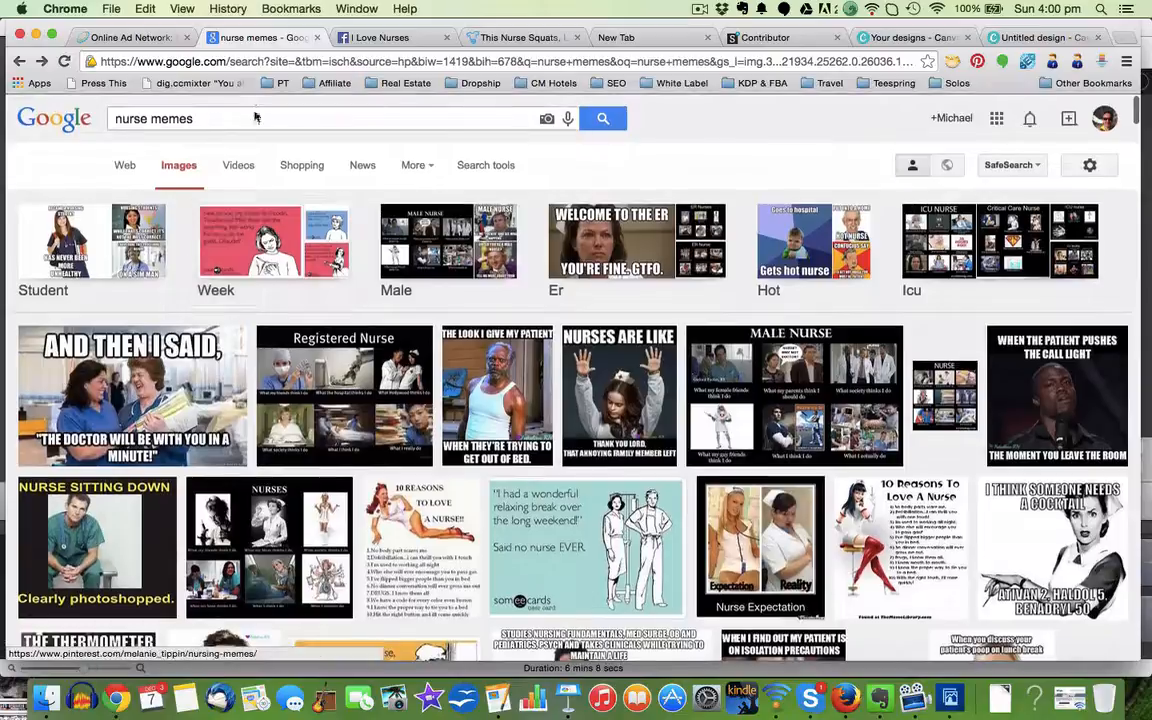
pyautogui.click(245, 119)
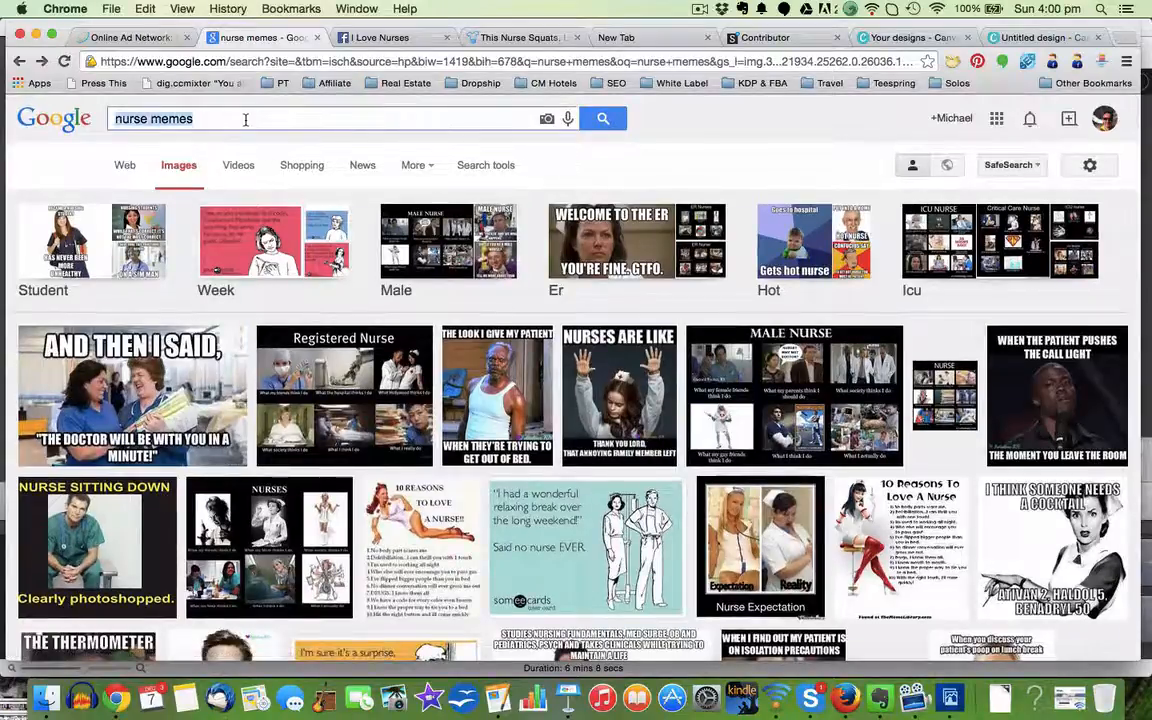
pyautogui.write('bu')
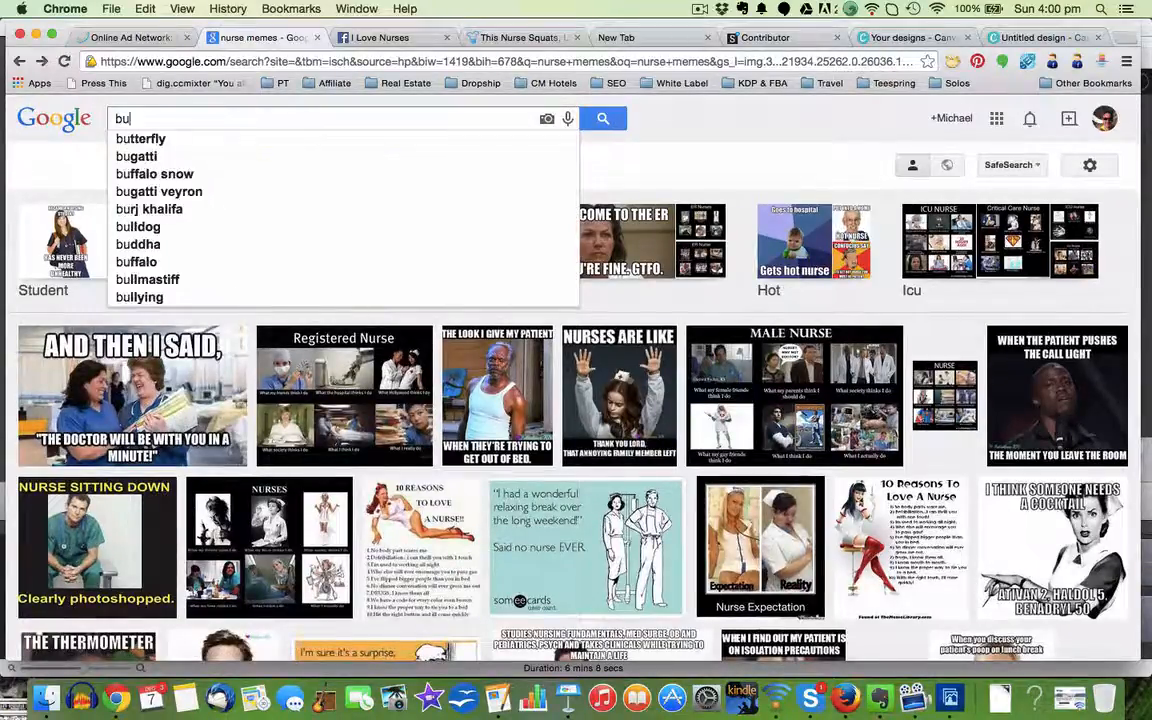
pyautogui.write('y now')
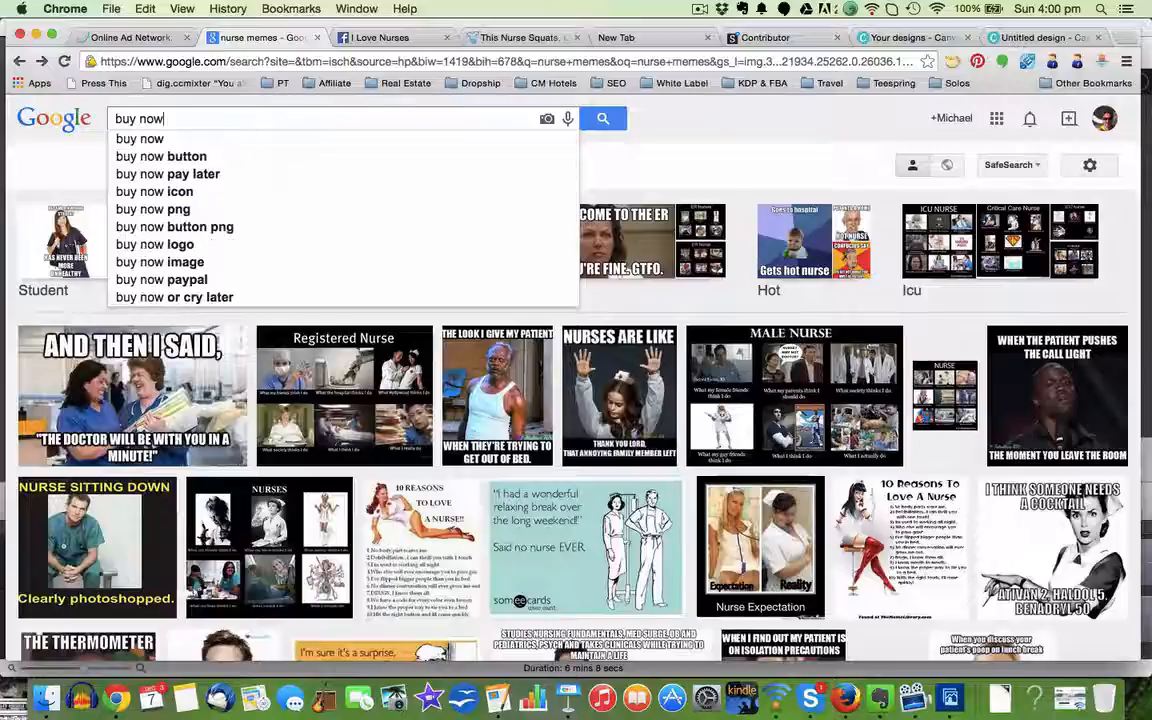
pyautogui.click(150, 156)
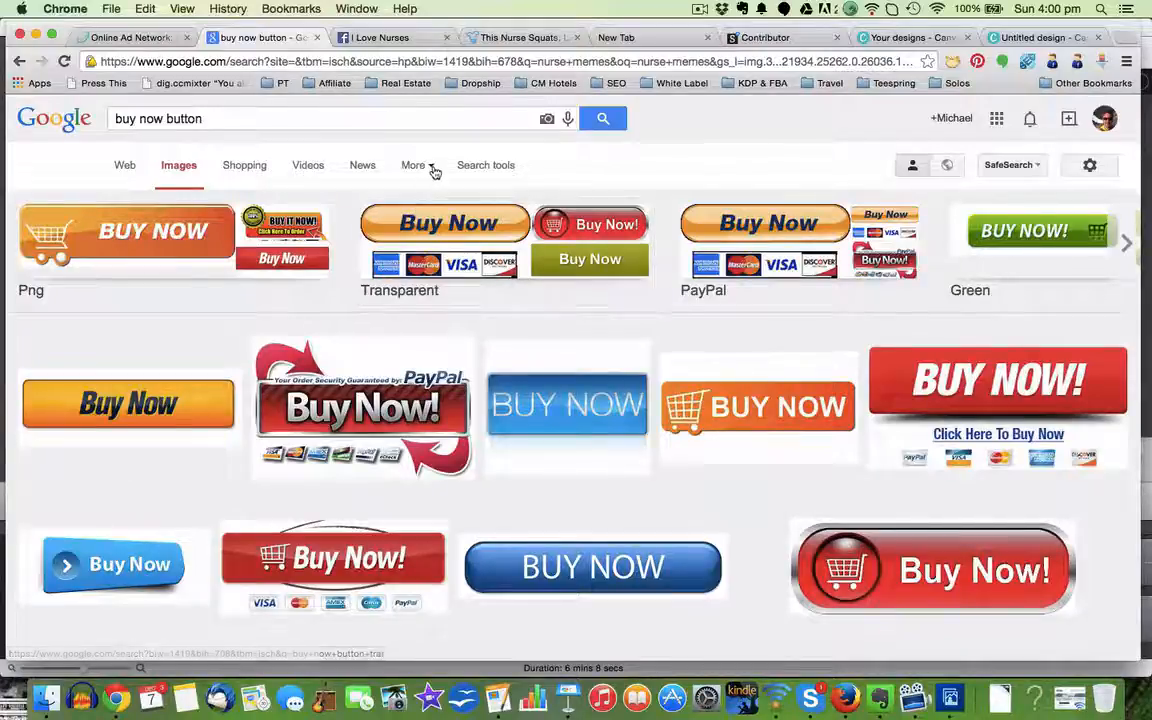
# Step: Filter the image results by colour to show only transparent images
pyautogui.click(490, 167)
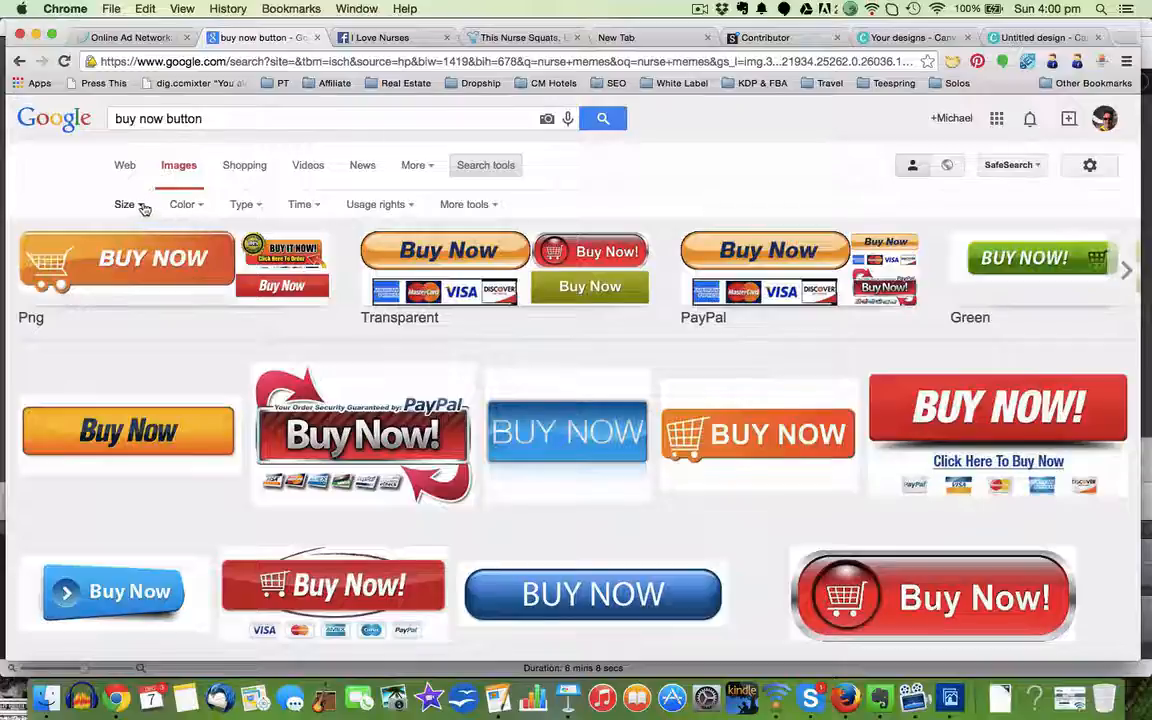
pyautogui.click(250, 206)
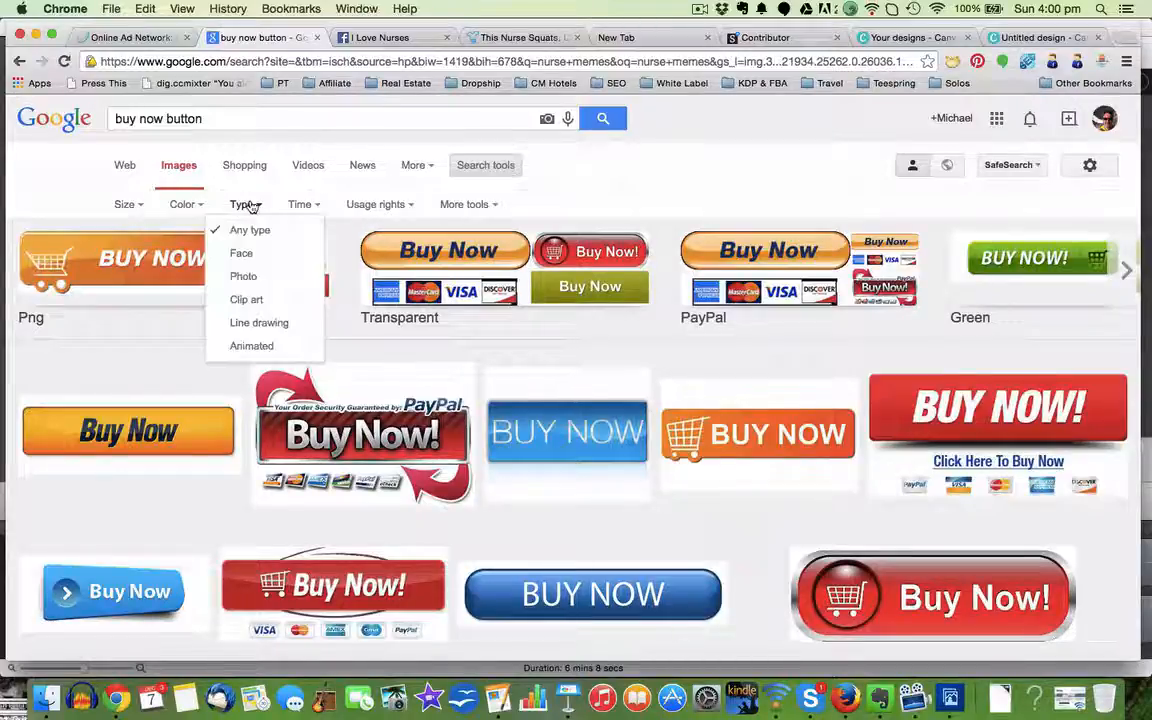
pyautogui.click(319, 207)
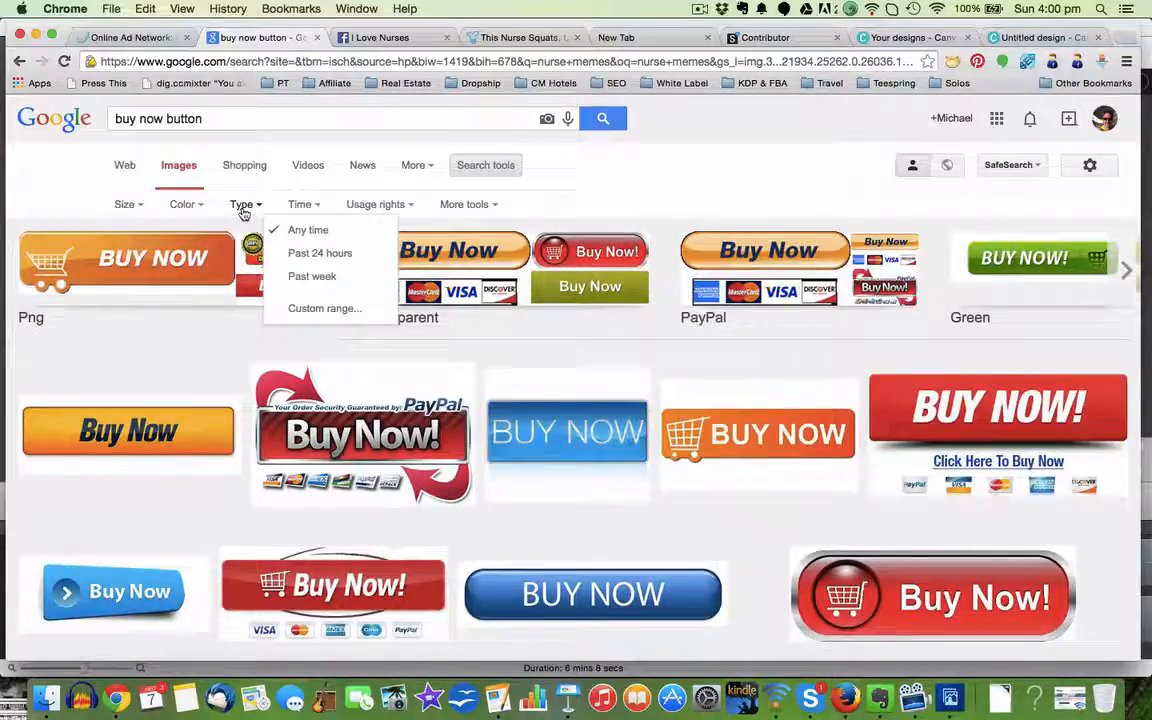
pyautogui.click(193, 208)
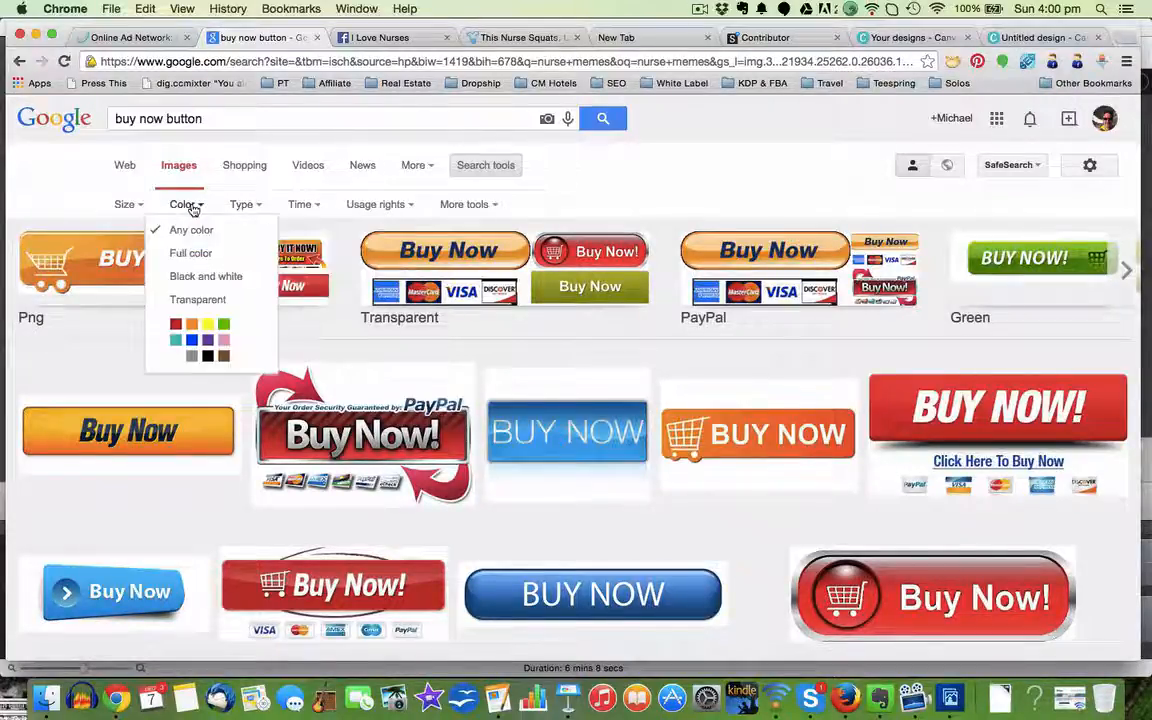
pyautogui.click(189, 300)
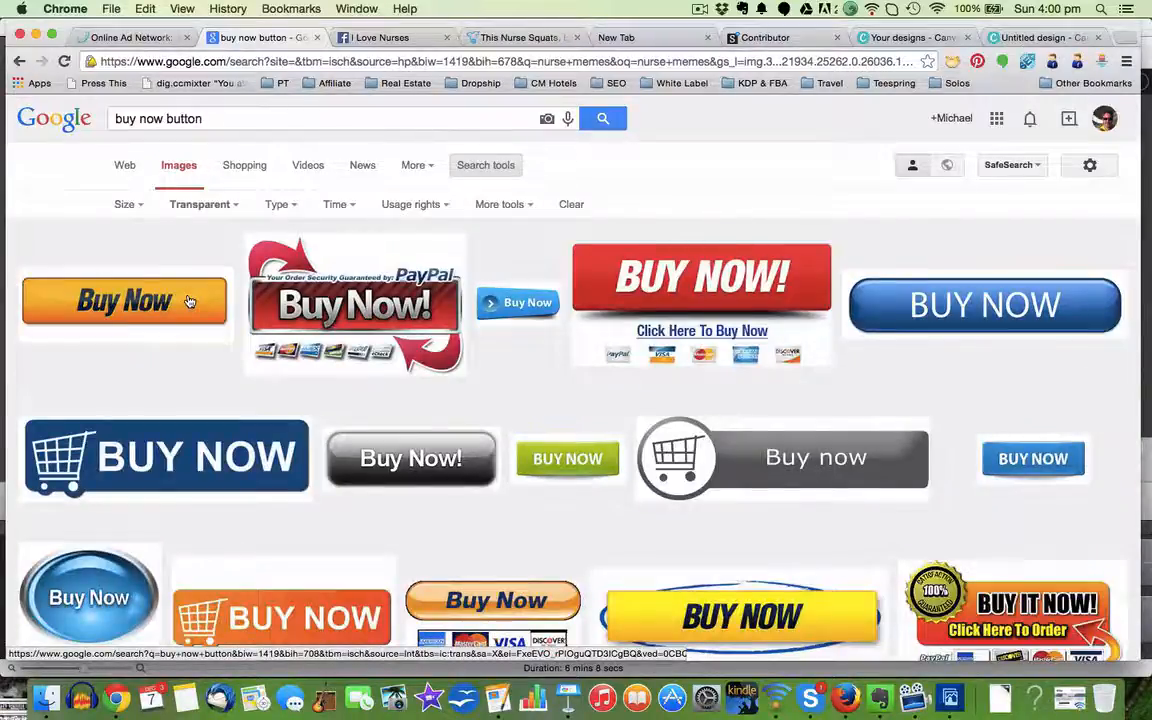
# Step: Look through the transparent buttons and open the yellow BUY NOW button with the blue oval outline at full size
pyautogui.scroll(-5, 398, 537)
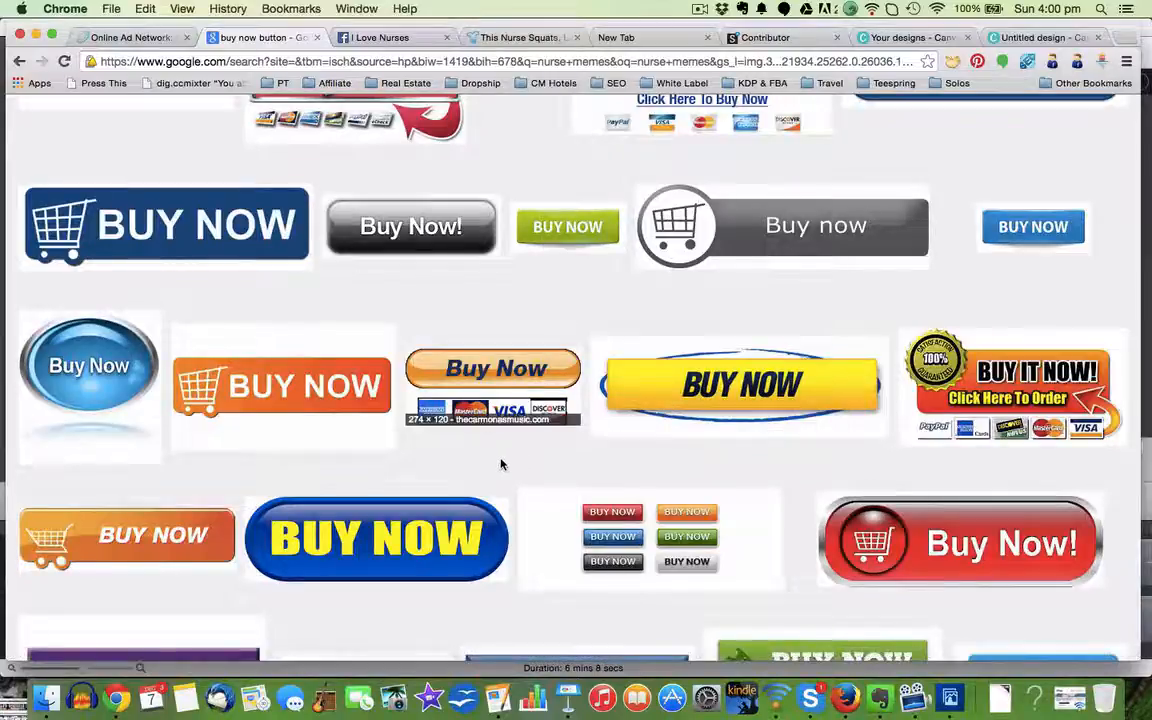
pyautogui.scroll(-10, 502, 464)
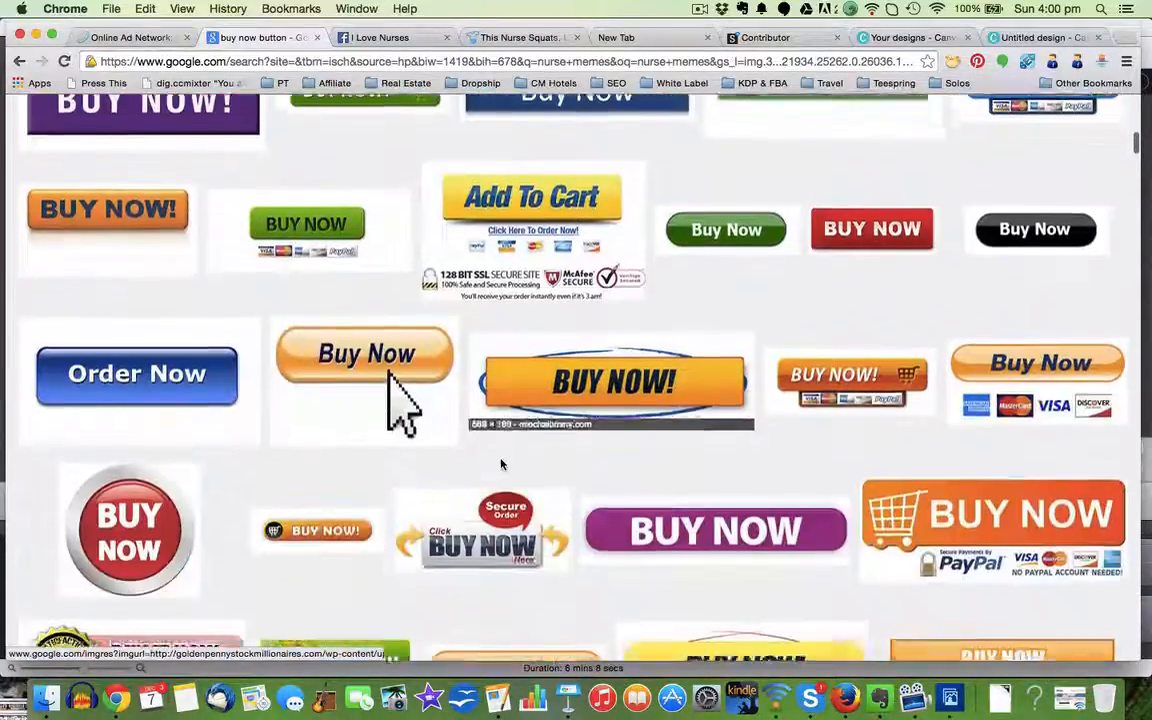
pyautogui.scroll(-8, 707, 458)
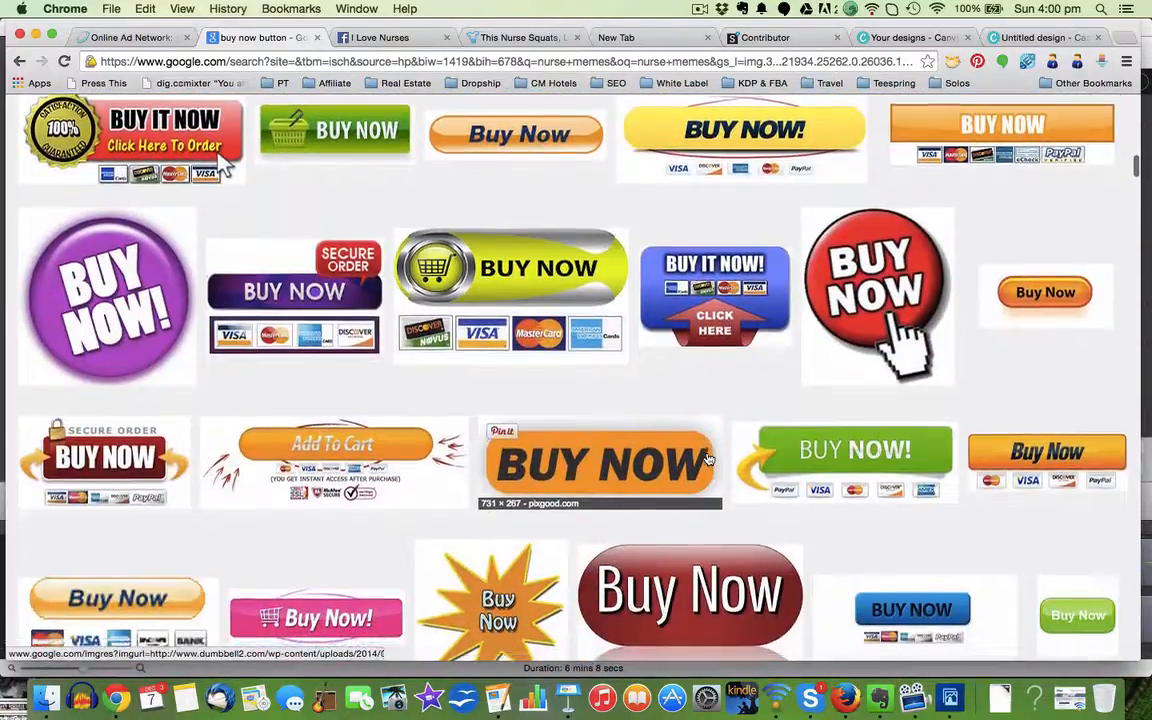
pyautogui.scroll(3, 707, 458)
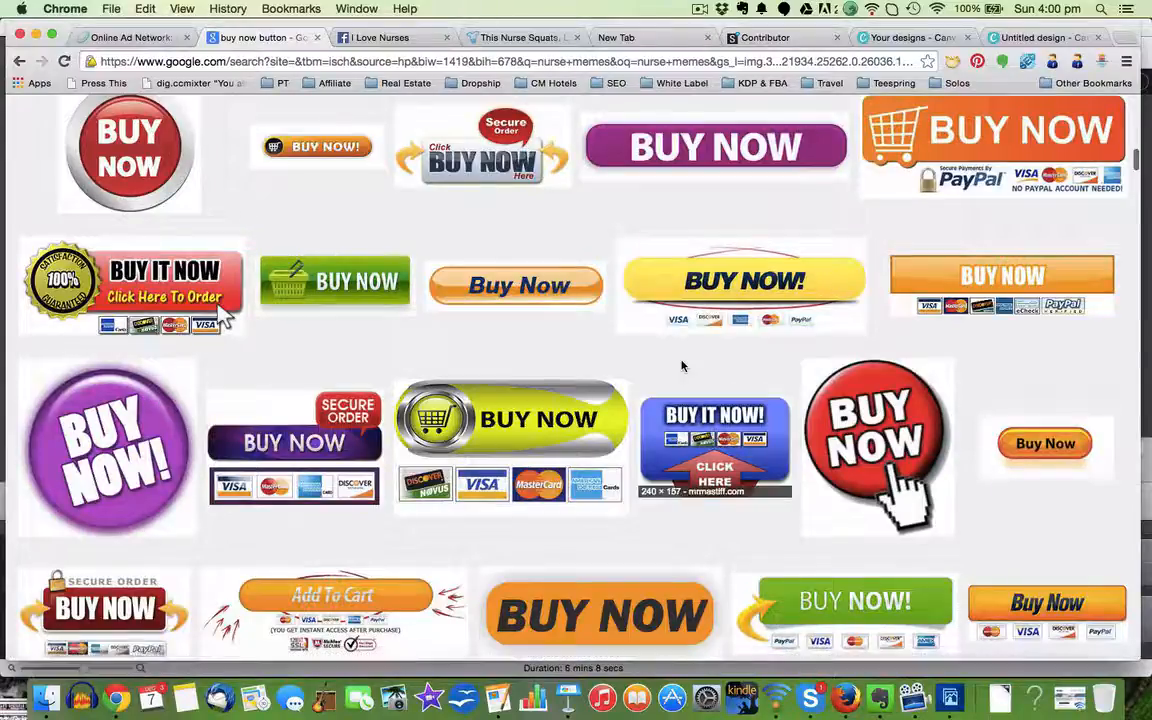
pyautogui.scroll(-5, 681, 366)
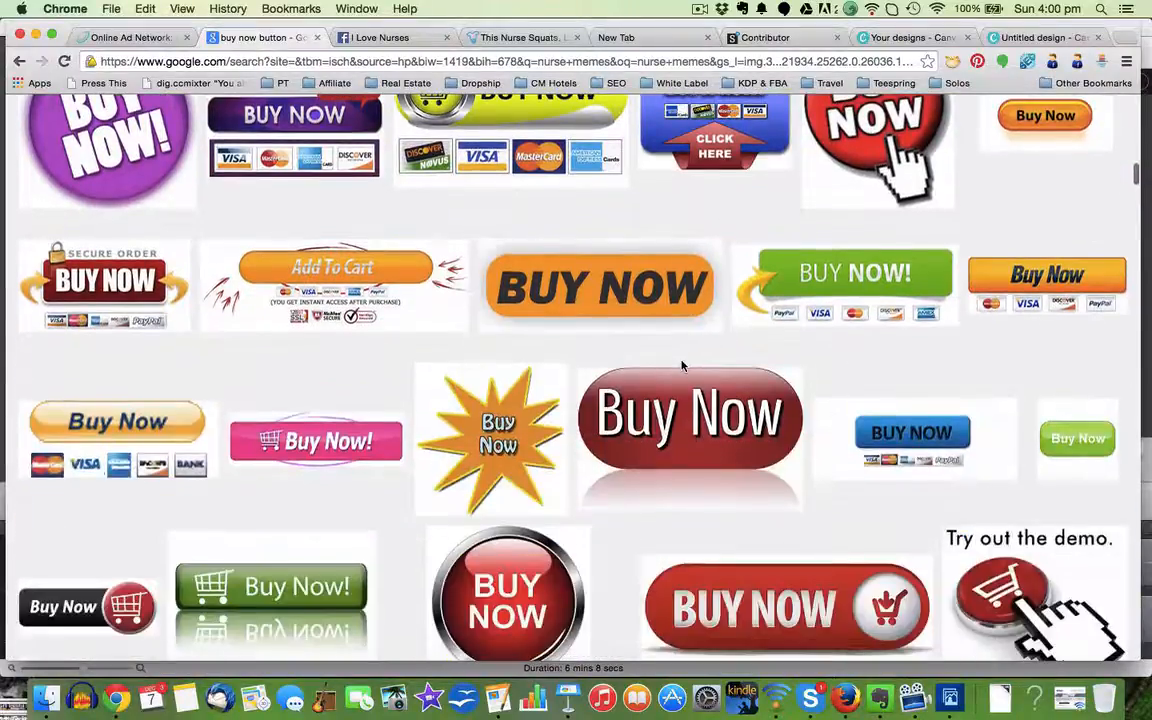
pyautogui.scroll(3, 681, 366)
pyautogui.scroll(6, 681, 366)
pyautogui.scroll(-2, 700, 484)
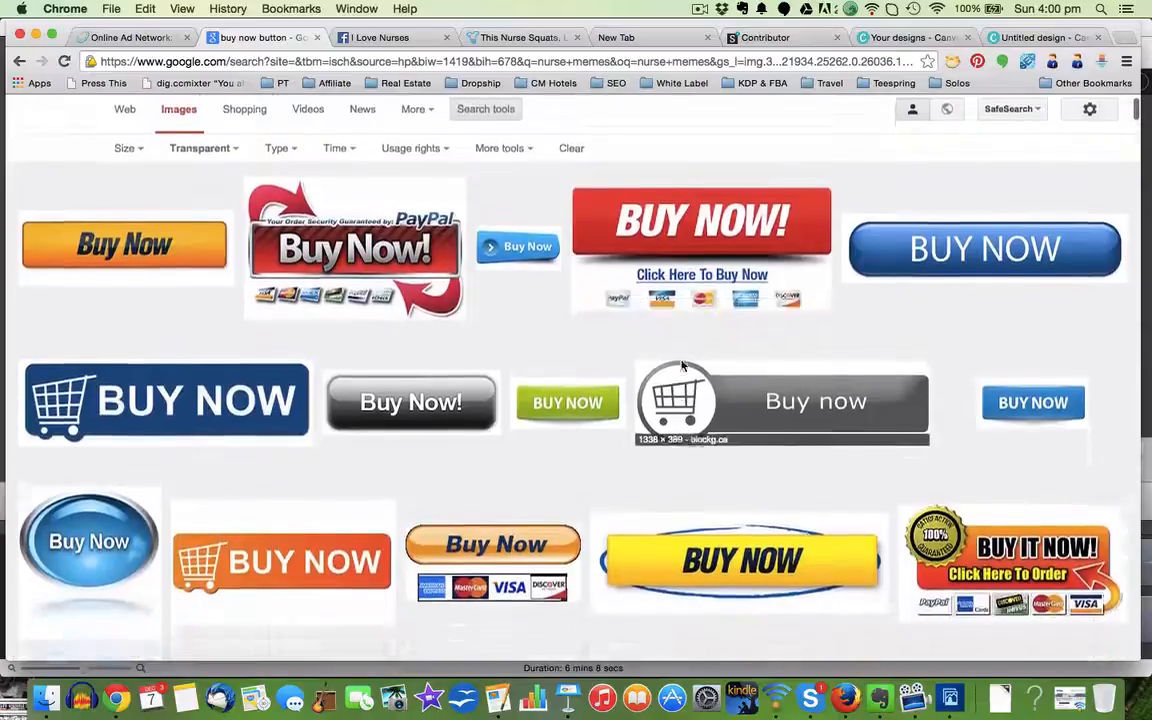
pyautogui.click(741, 503)
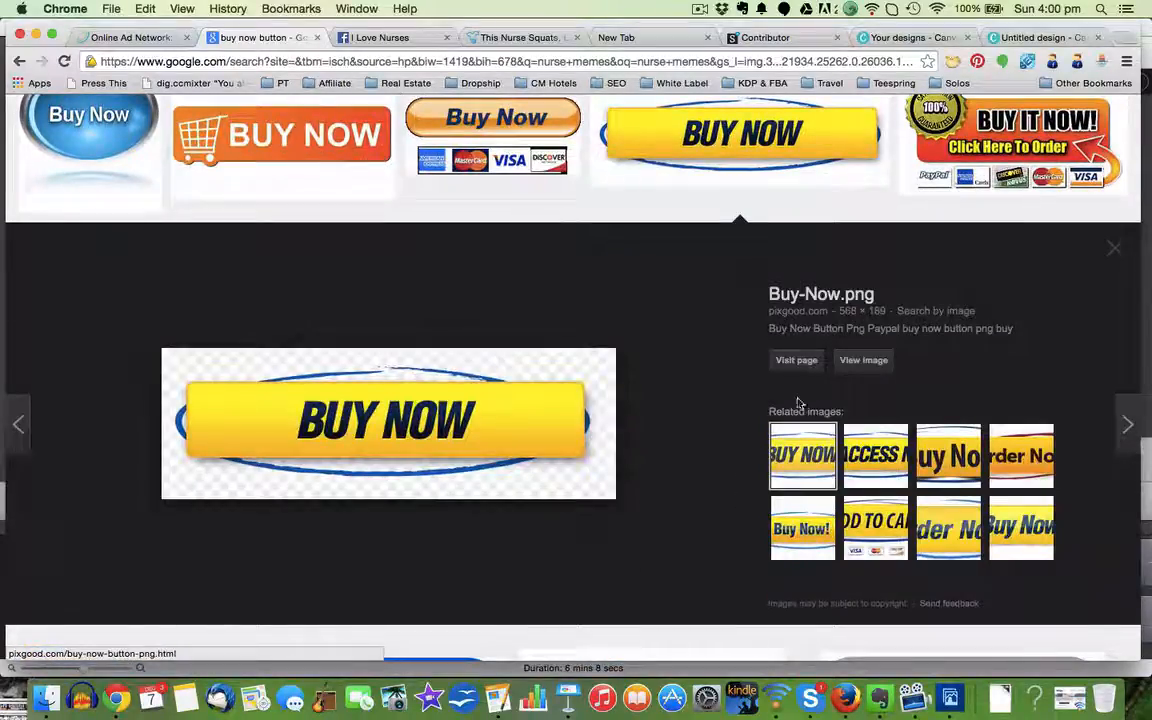
pyautogui.click(864, 361)
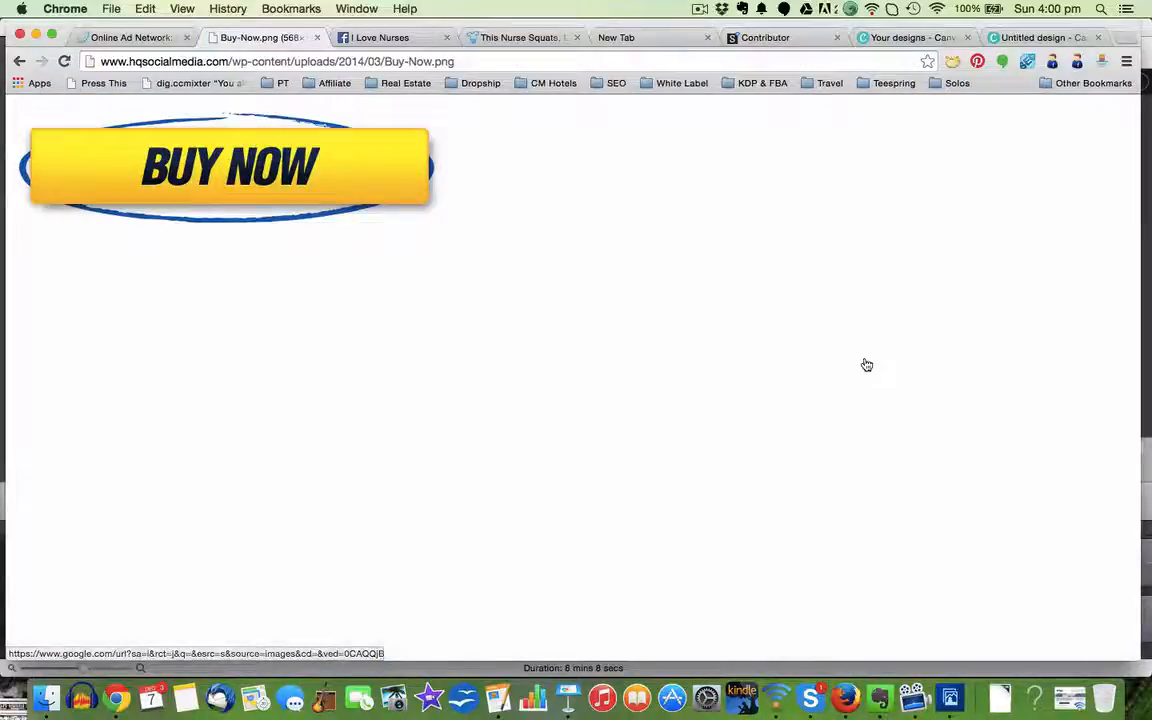
# Step: Save the yellow button image to the Desktop as Buy-Now and dismiss the download notice
pyautogui.rightClick(272, 172)
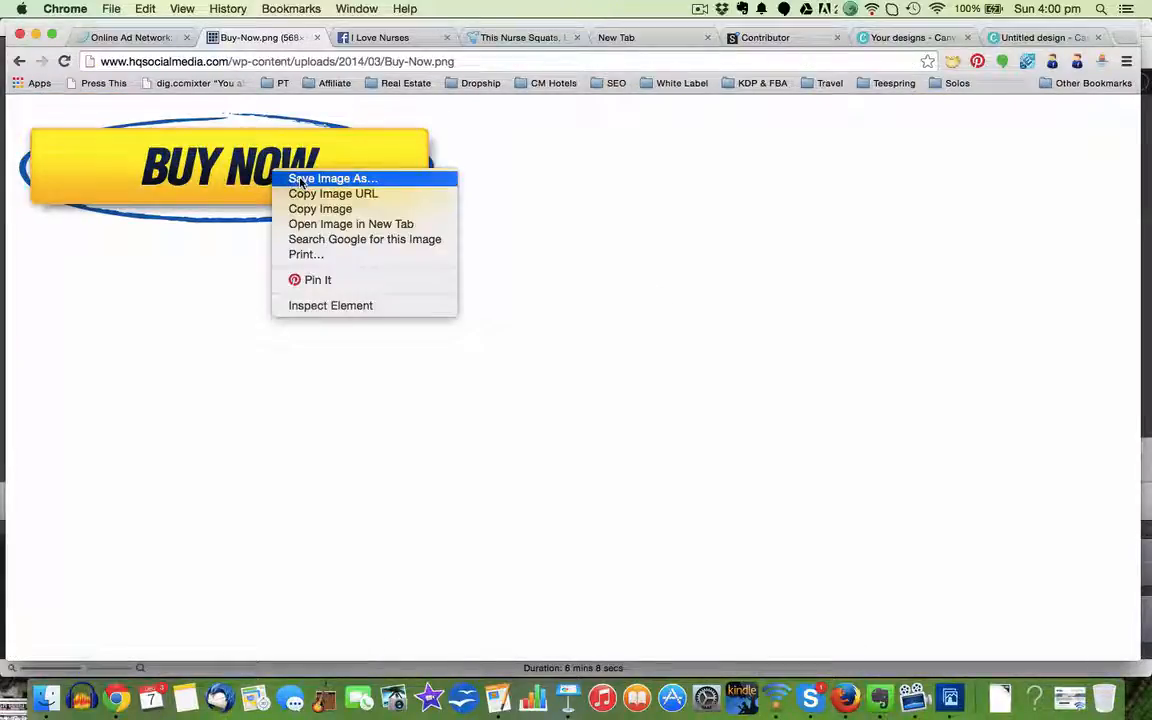
pyautogui.click(300, 179)
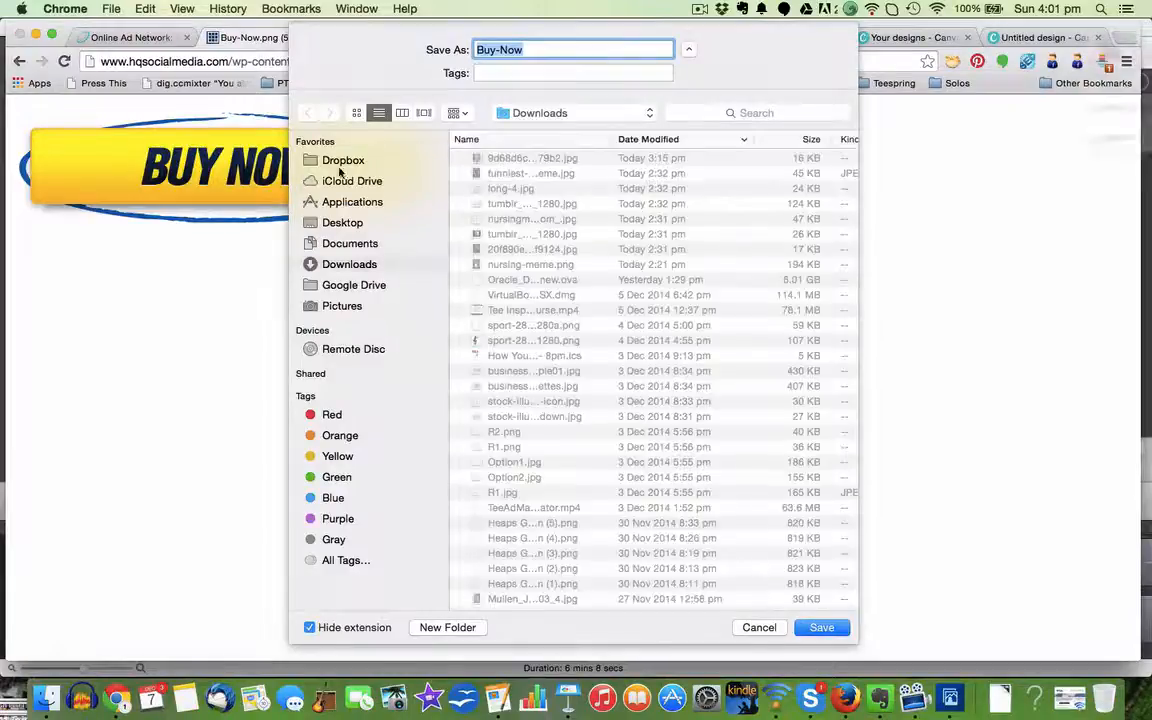
pyautogui.click(340, 226)
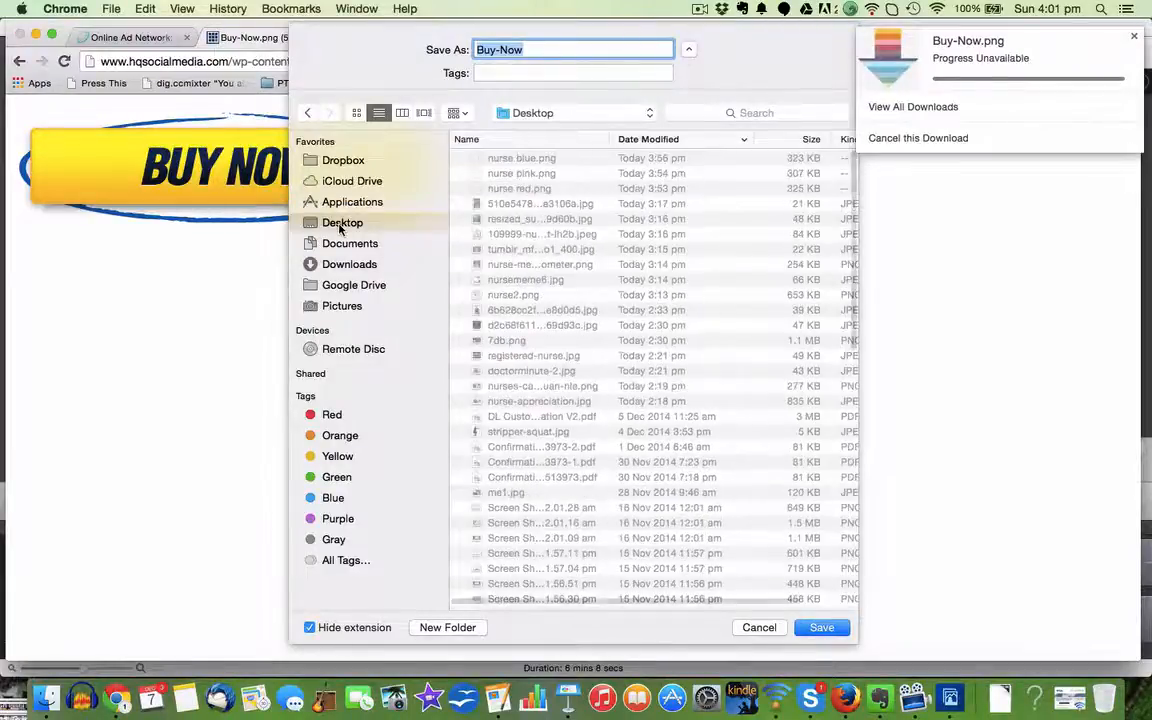
pyautogui.click(821, 627)
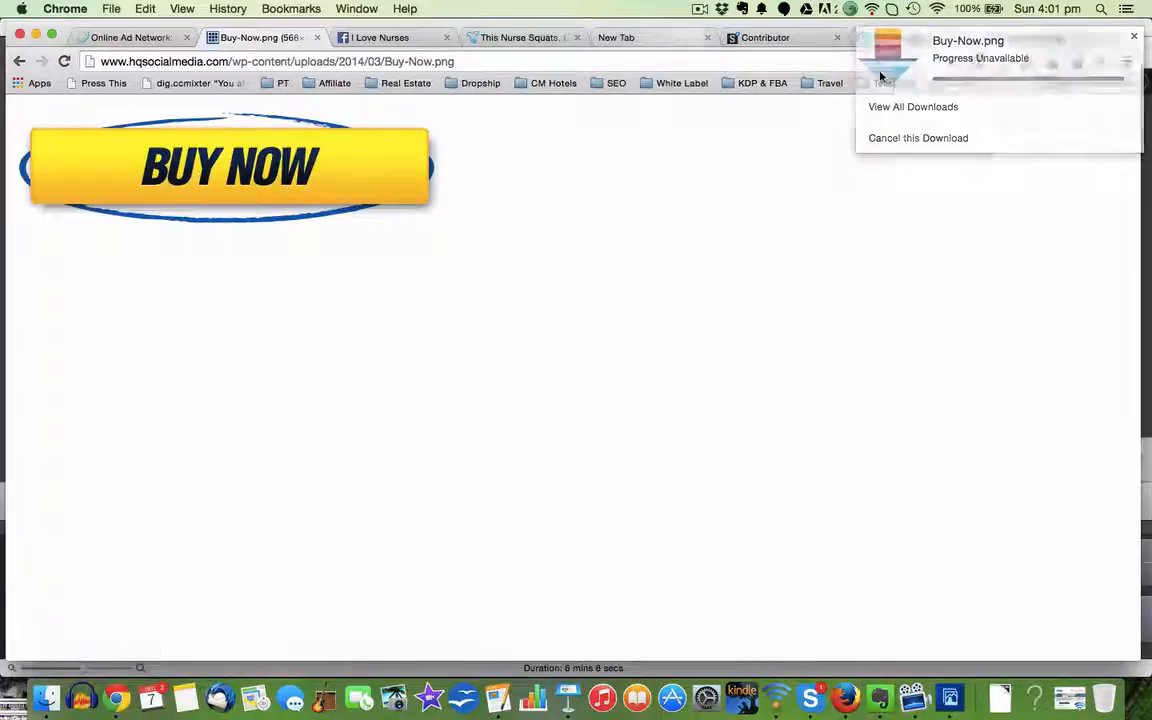
pyautogui.click(1134, 40)
# Step: Return to the Canva ad design and upload Buy-Now.png from the Desktop to the uploaded images
pyautogui.click(1025, 37)
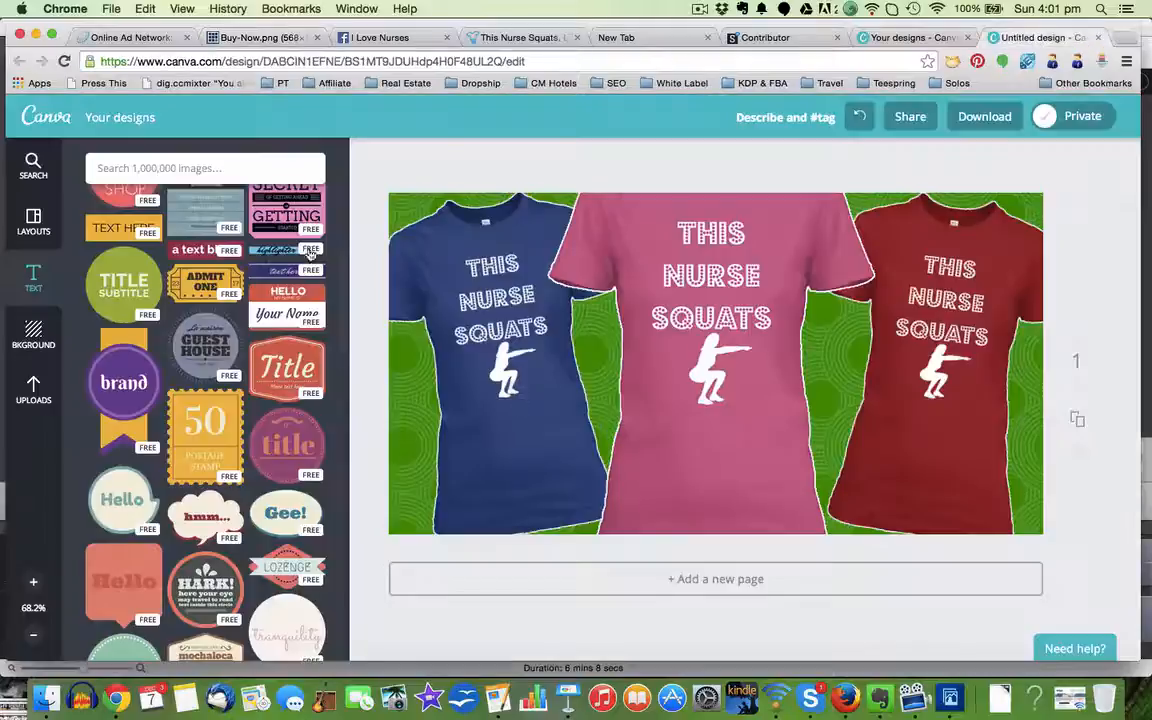
pyautogui.click(36, 389)
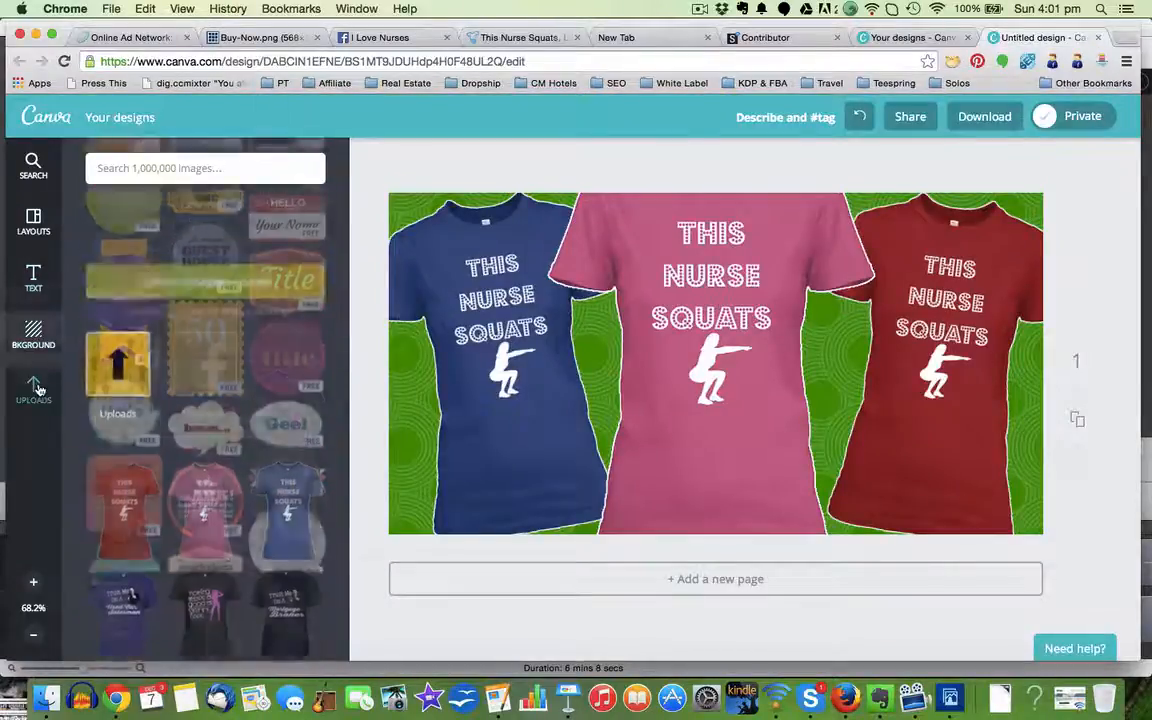
pyautogui.click(46, 697)
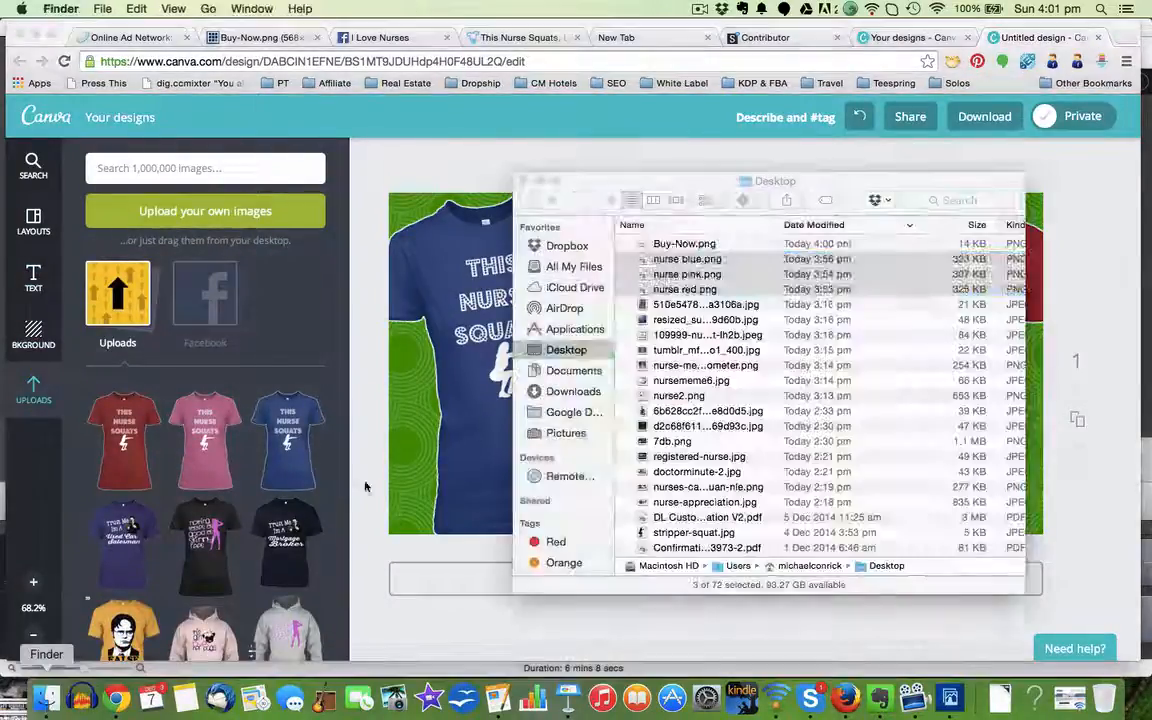
pyautogui.moveTo(661, 247); pyautogui.dragTo(165, 267)
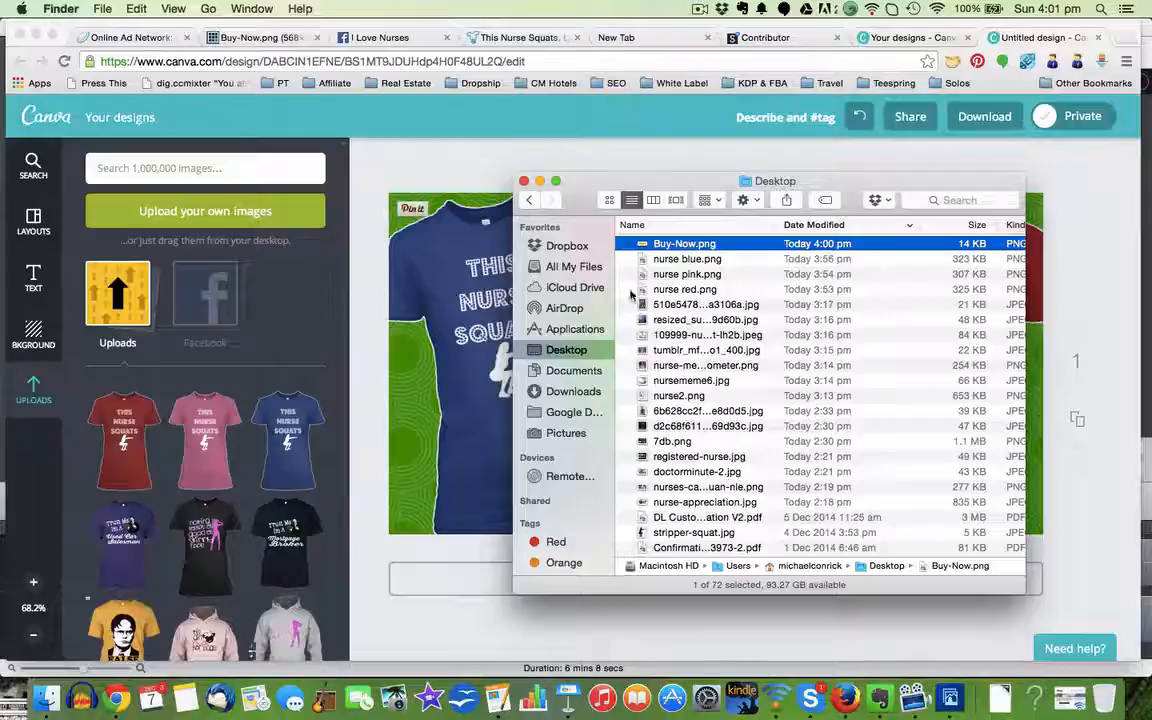
pyautogui.moveTo(351, 281); pyautogui.dragTo(150, 292)
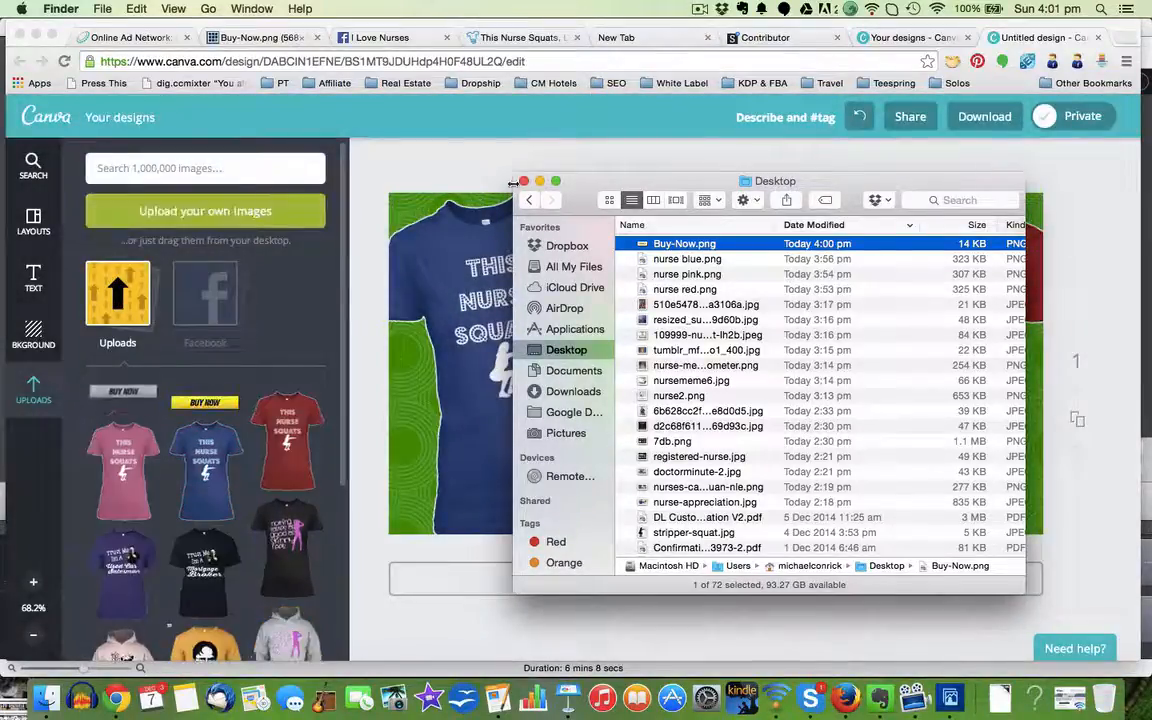
# Step: Place the uploaded yellow BUY NOW button over the lower part of the pink and red T-shirts
pyautogui.click(458, 156)
pyautogui.moveTo(197, 415); pyautogui.dragTo(883, 475)
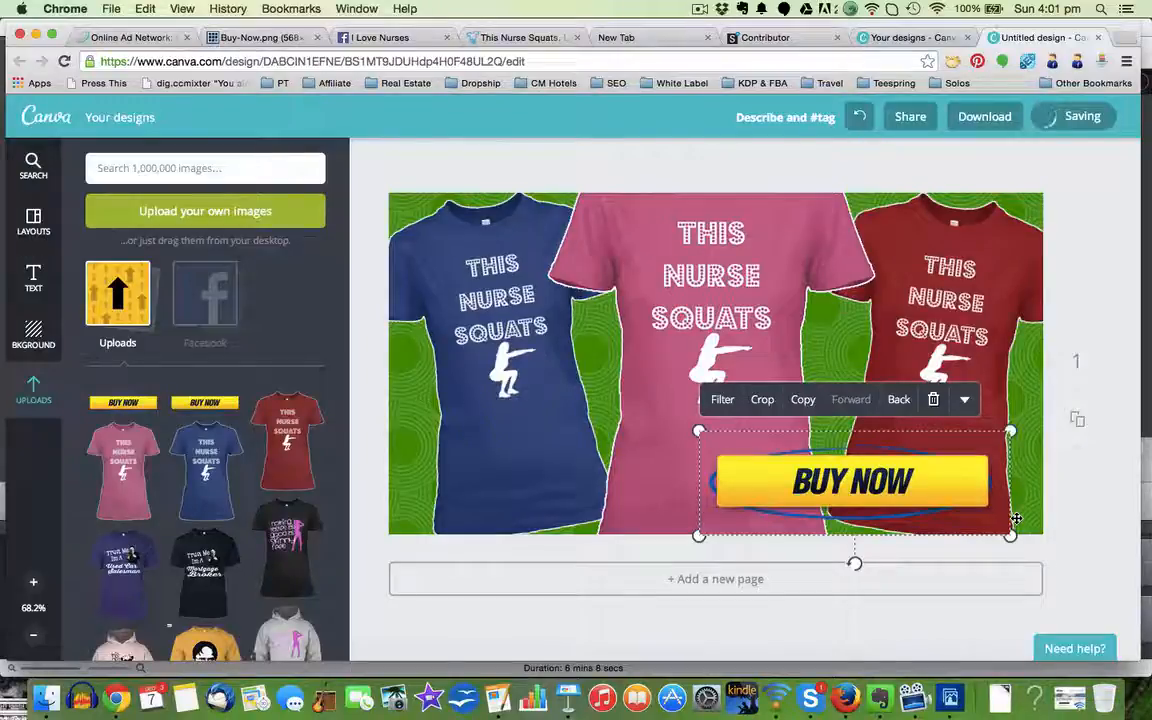
# Step: Finish positioning the BUY NOW button over the lower pink and red shirts, and describe the design as nurse shirt 1
pyautogui.moveTo(1047, 433); pyautogui.dragTo(971, 465)
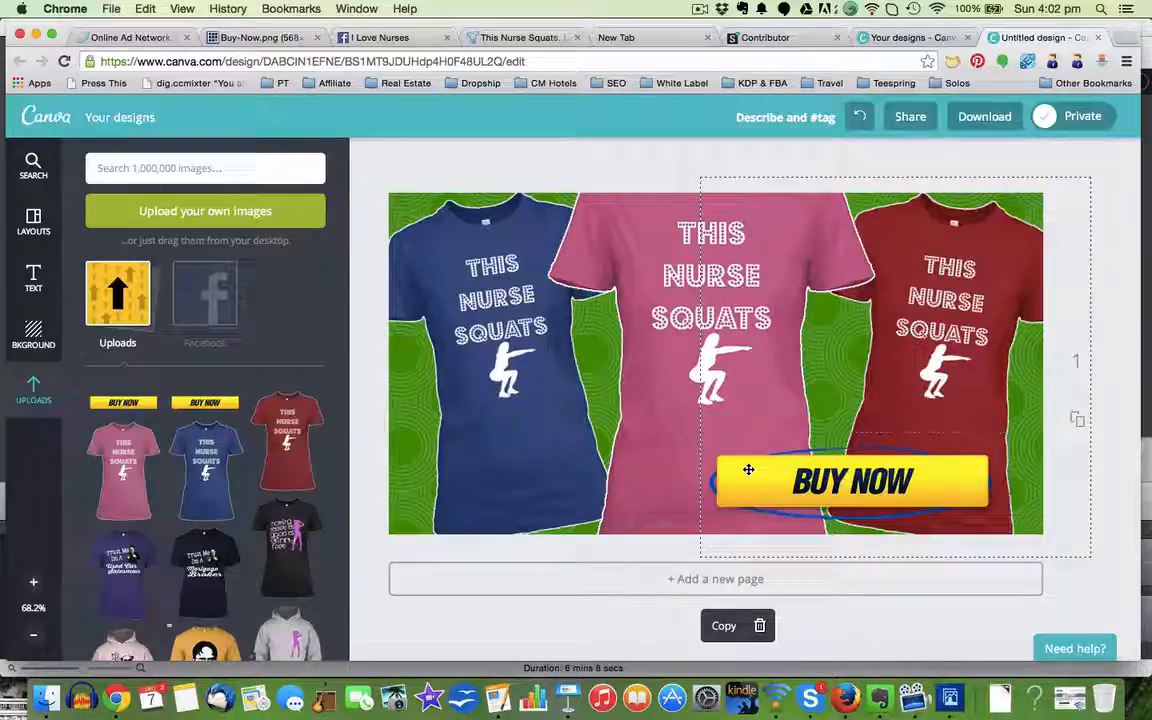
pyautogui.click(766, 119)
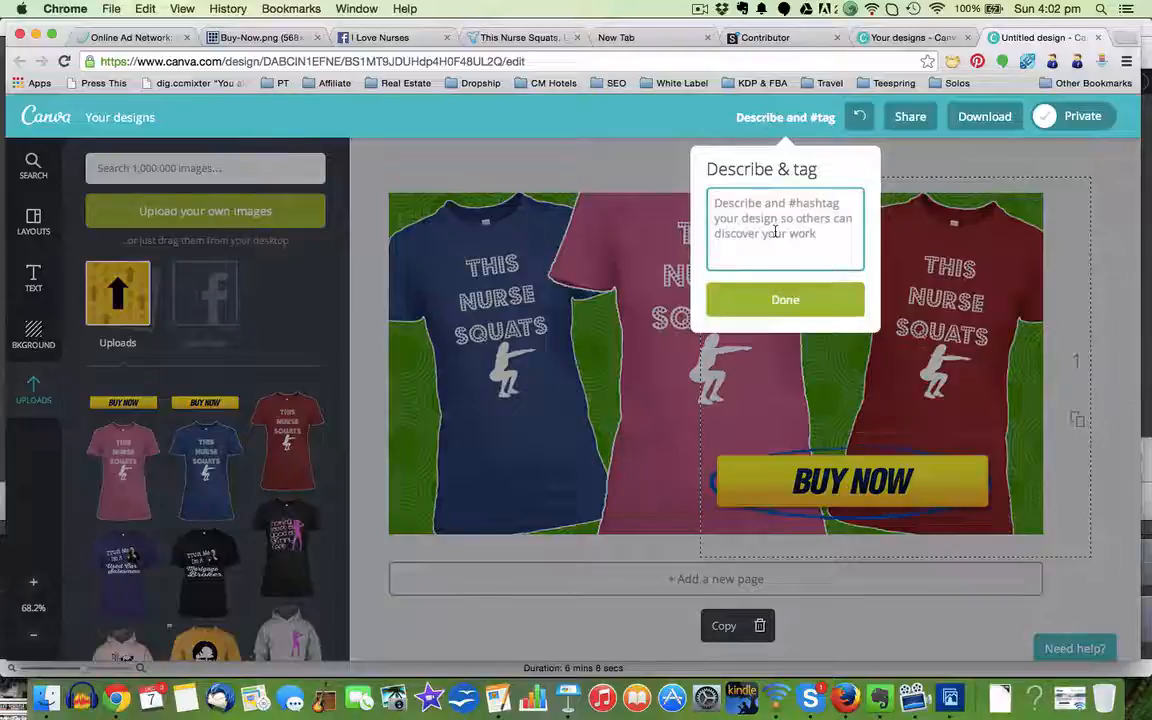
pyautogui.write('nurse')
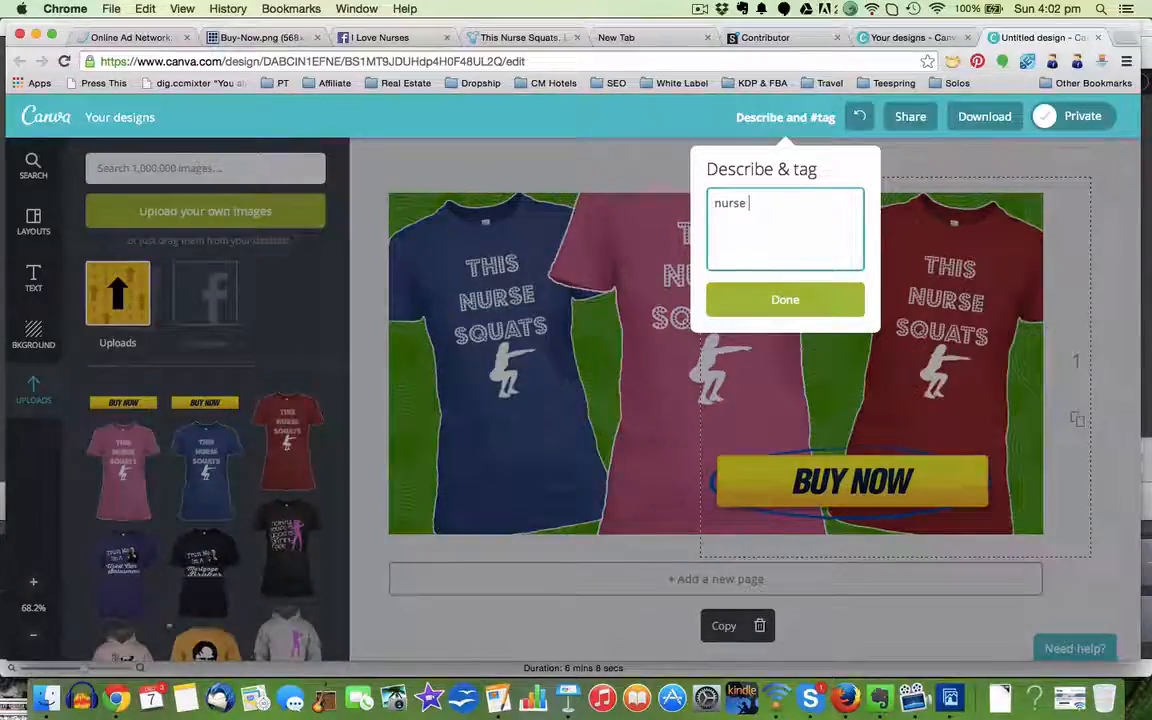
pyautogui.write(' shirt 1')
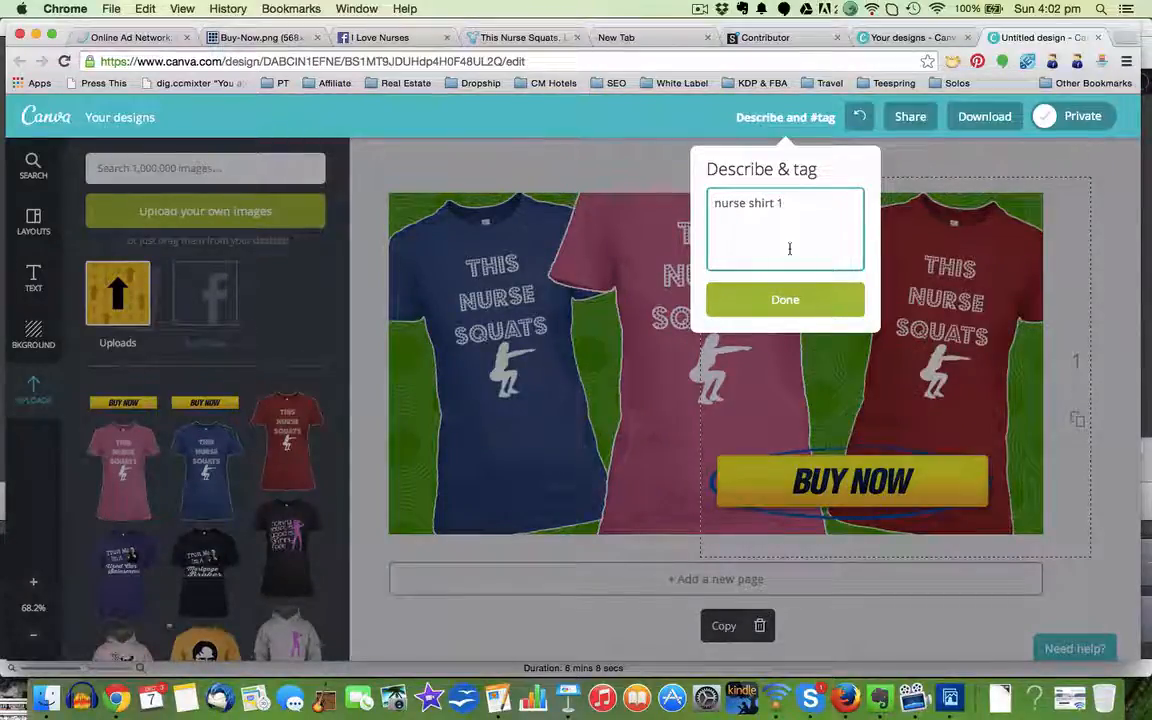
pyautogui.click(798, 306)
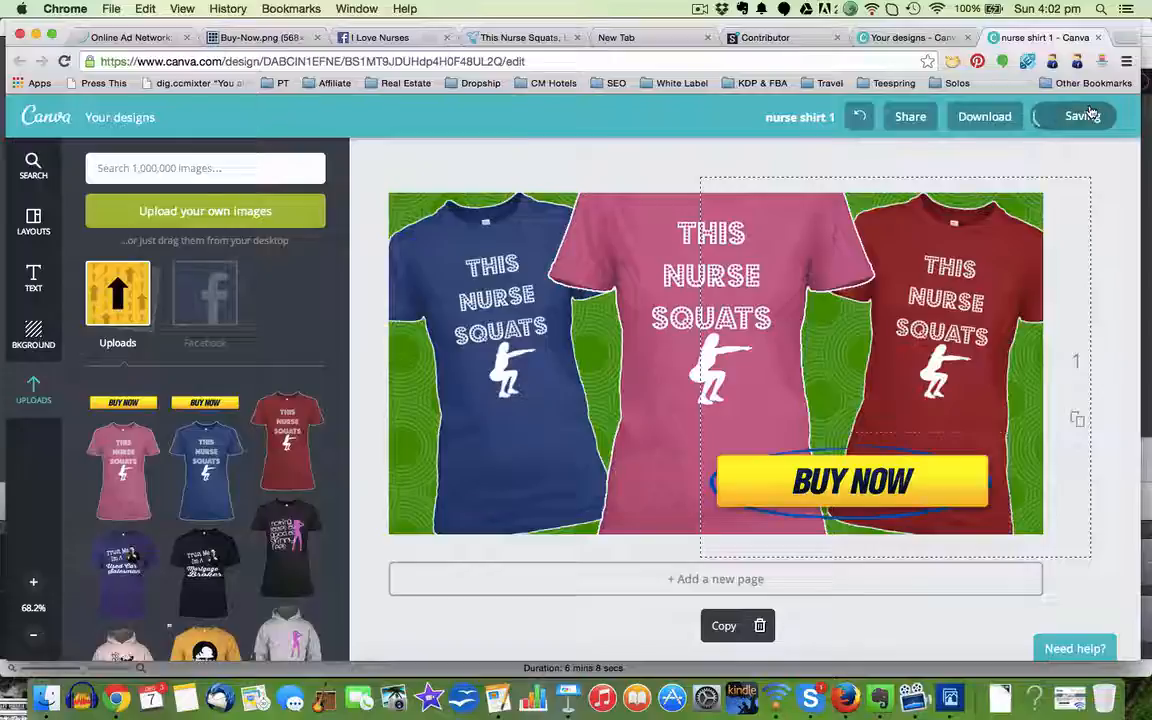
# Step: Download the green-background ad as an image and dismiss the design-ready notice
pyautogui.click(974, 117)
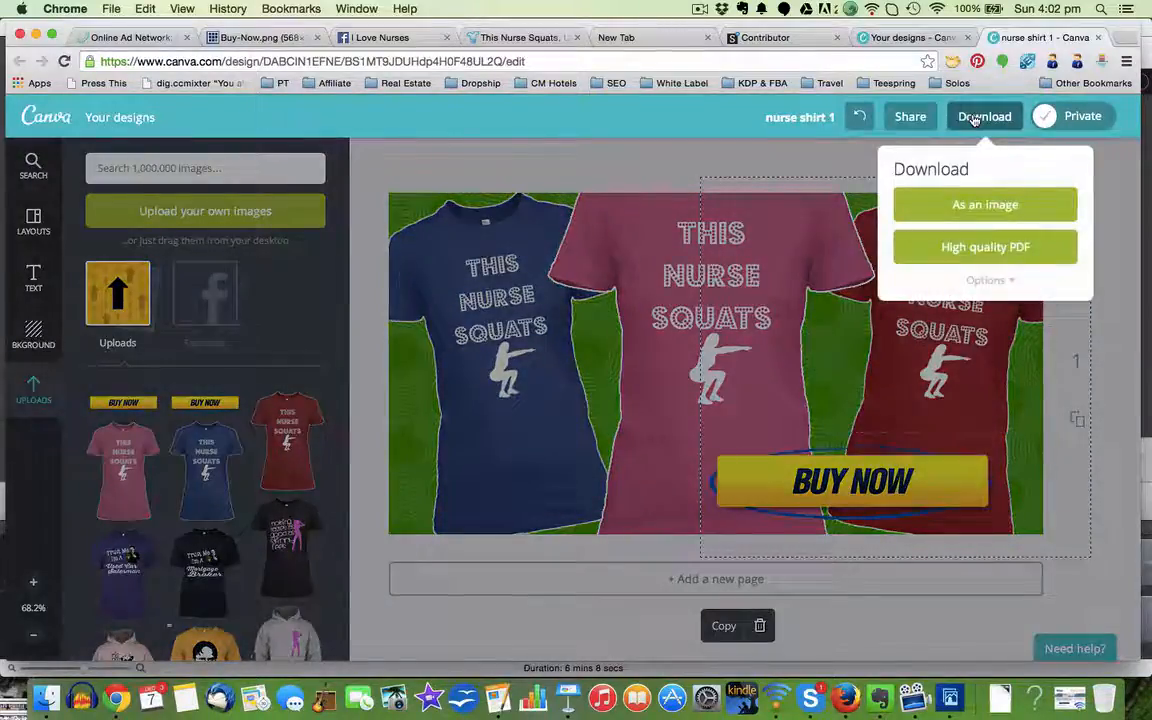
pyautogui.click(971, 207)
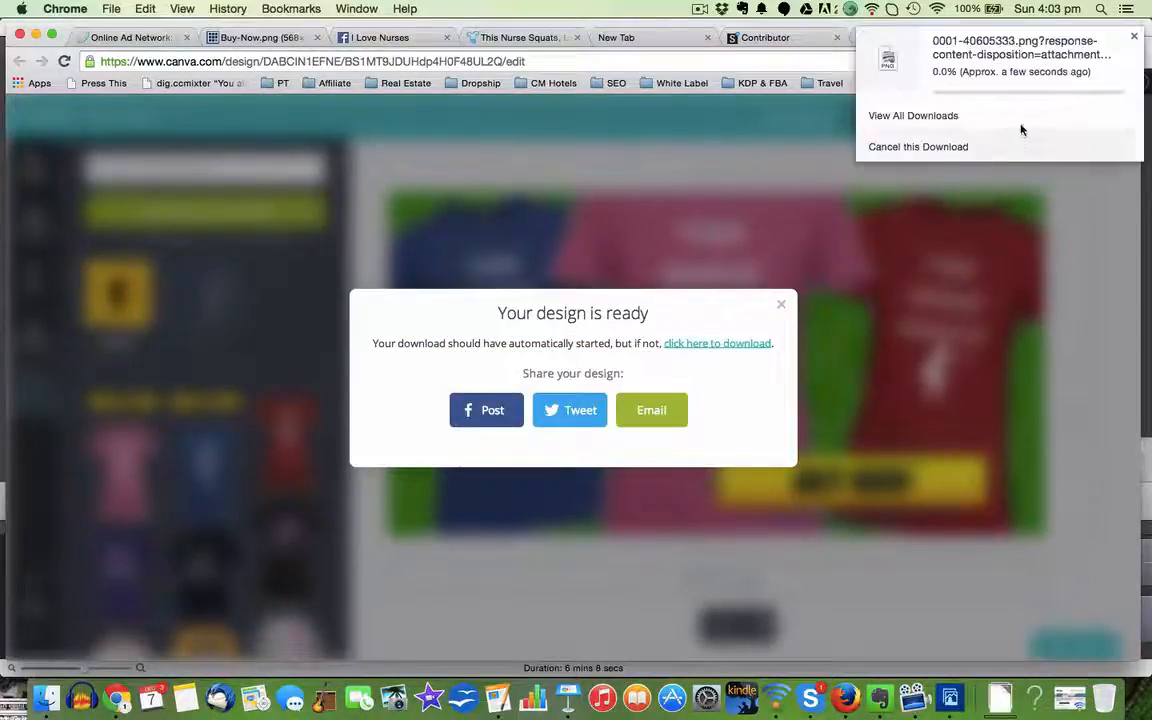
pyautogui.click(779, 307)
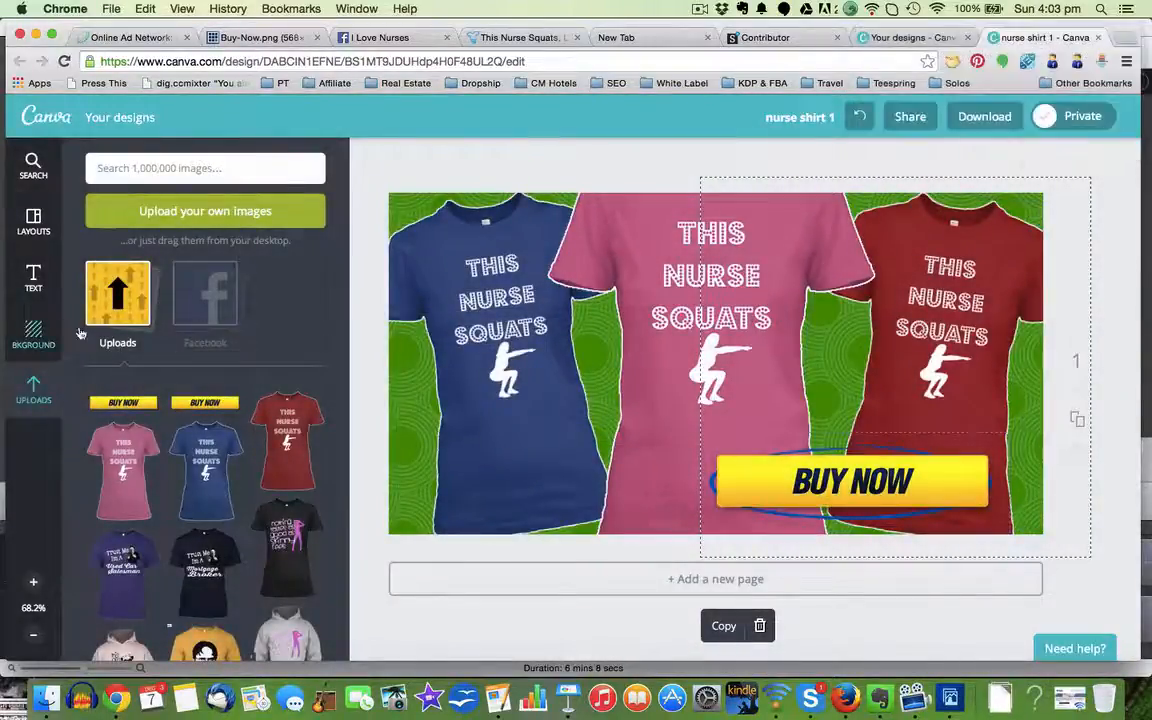
# Step: Recolour the patterned background, trying red first and settling on the custom turquoise 02cace
pyautogui.click(408, 357)
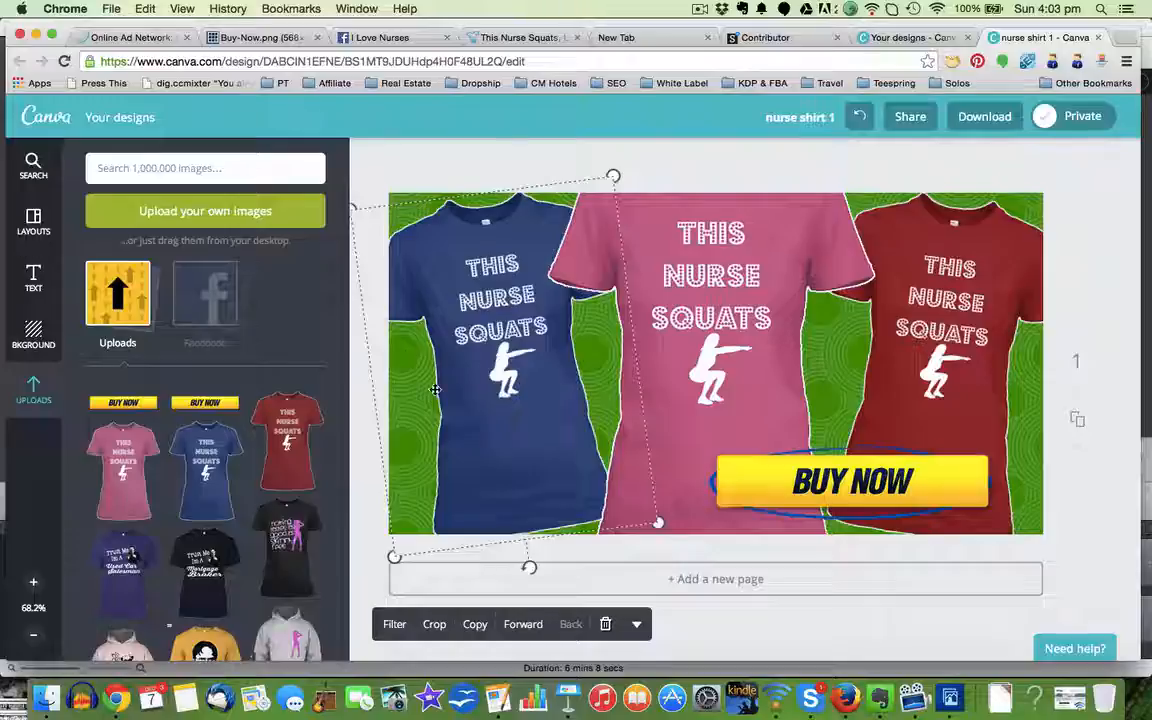
pyautogui.click(31, 341)
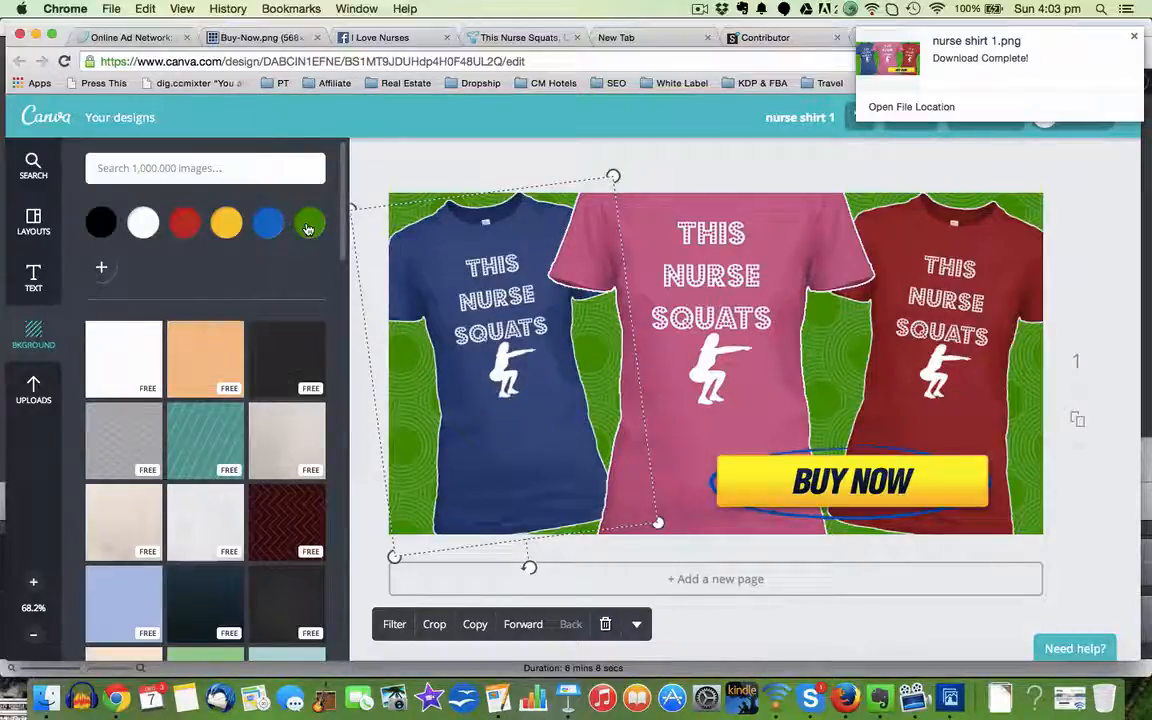
pyautogui.click(184, 222)
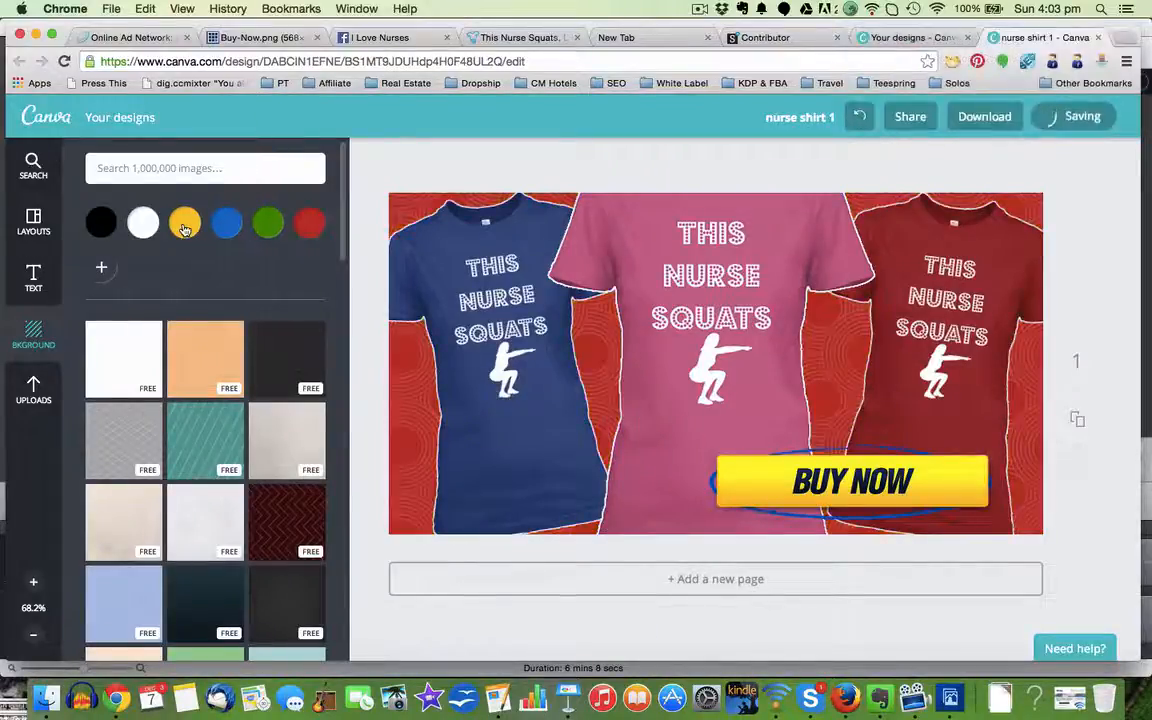
pyautogui.click(101, 267)
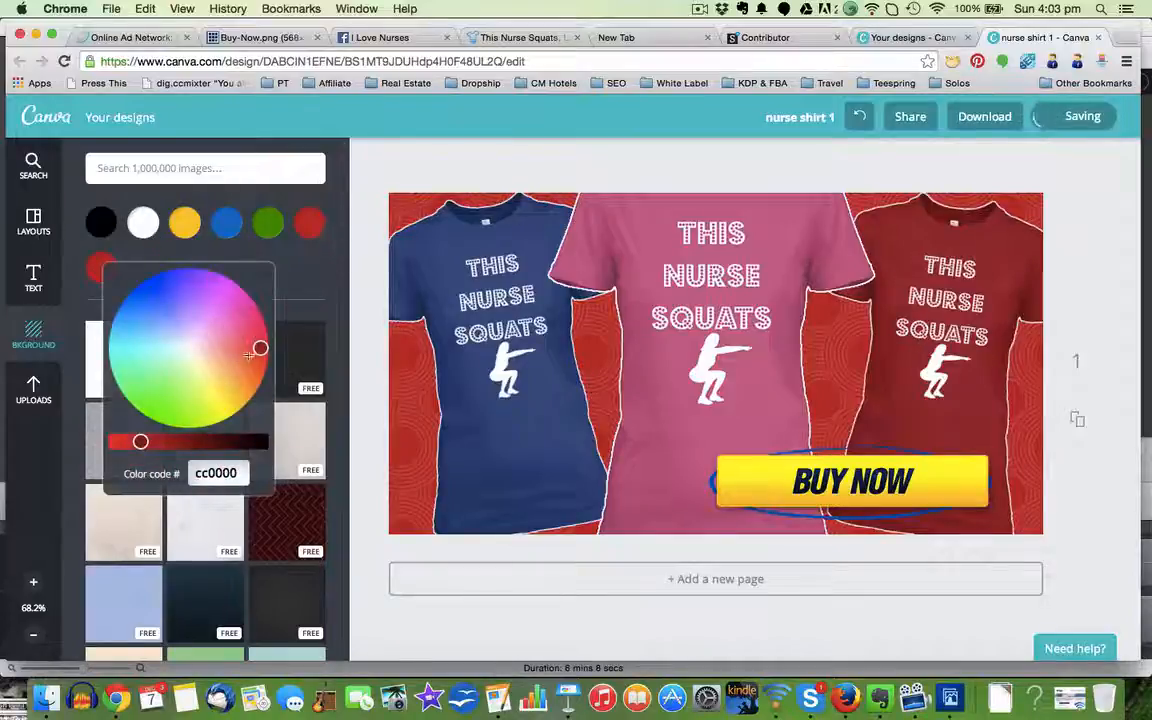
pyautogui.moveTo(248, 355); pyautogui.dragTo(117, 346)
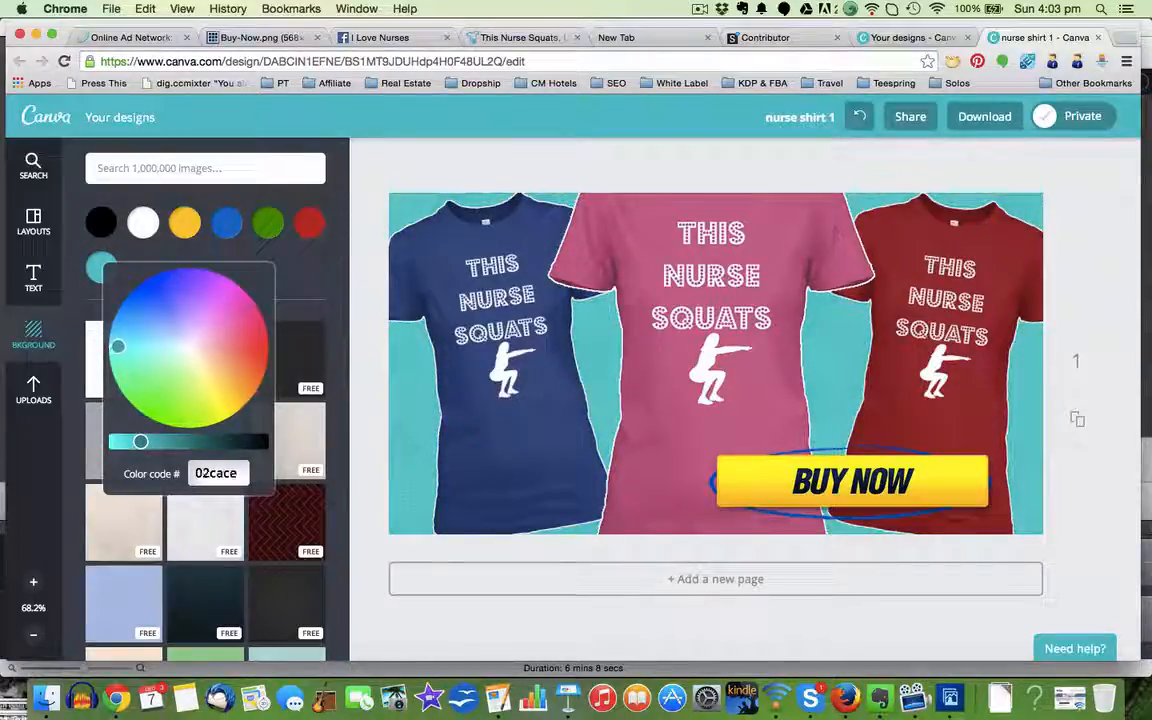
pyautogui.click(301, 278)
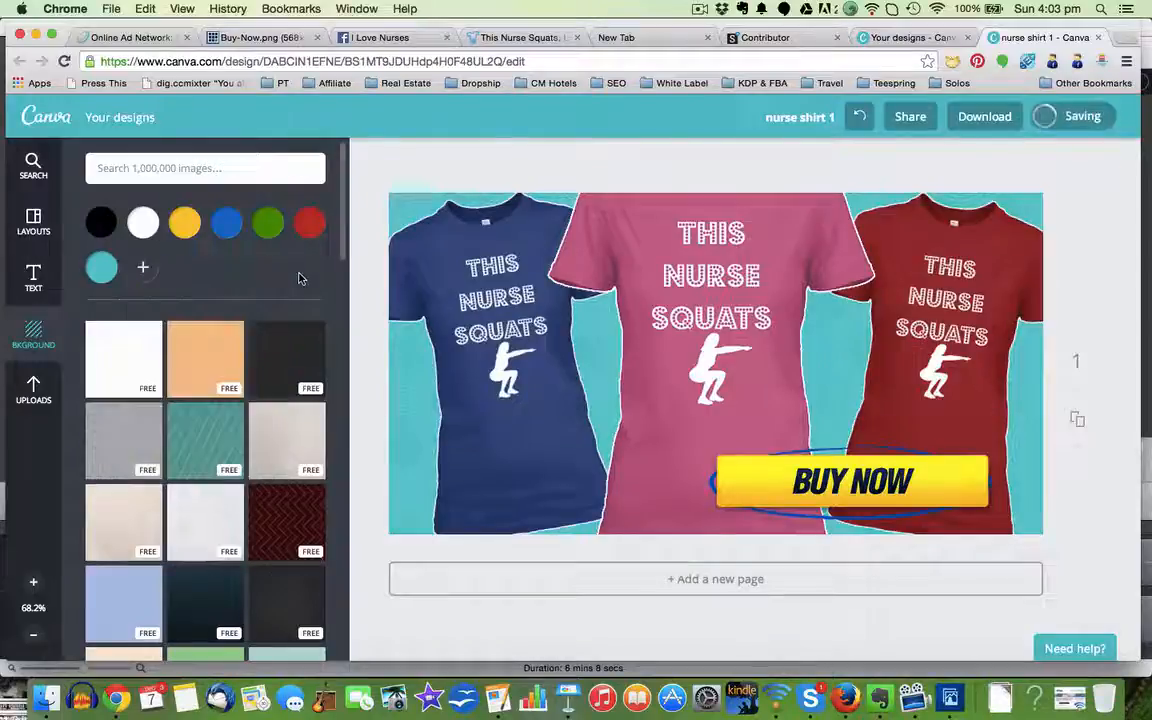
# Step: Change the design's description to nurse shirt 2
pyautogui.click(801, 120)
pyautogui.click(812, 199)
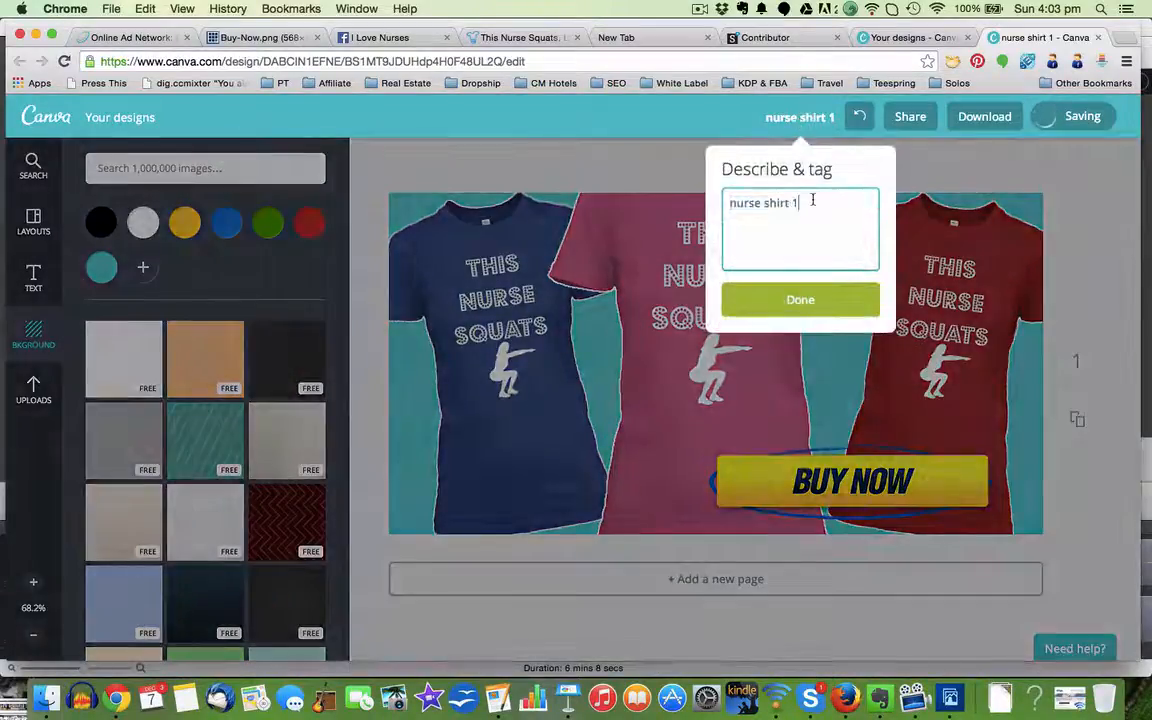
pyautogui.write('2')
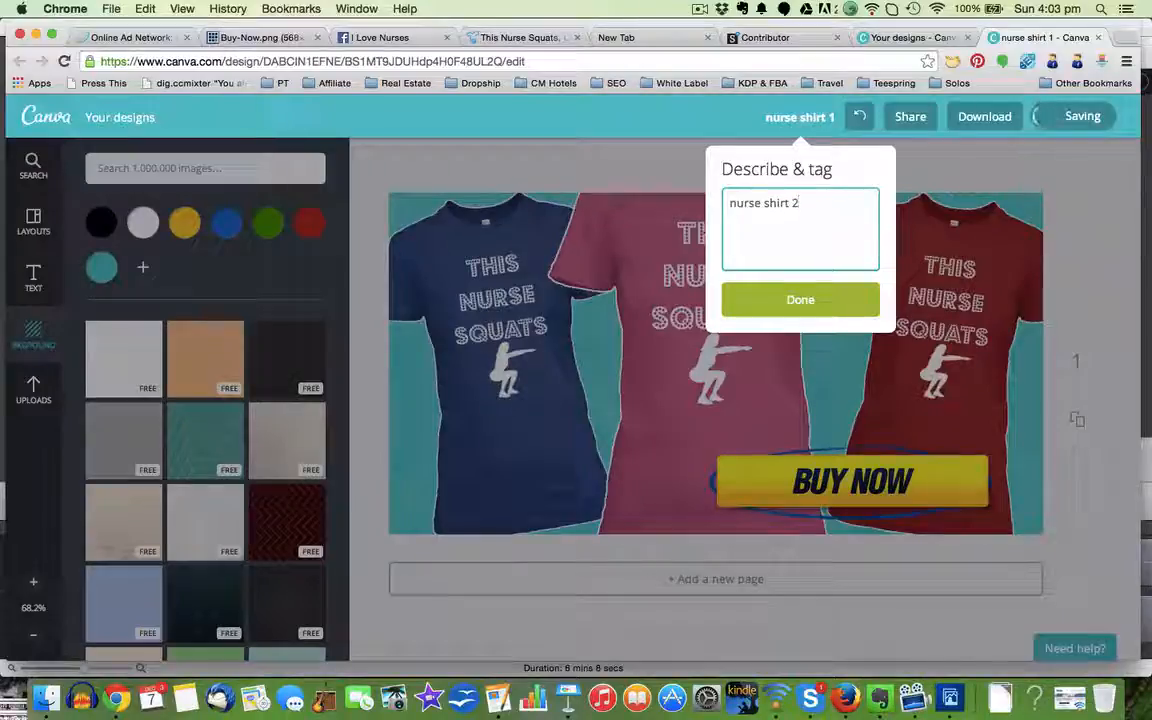
pyautogui.click(1030, 174)
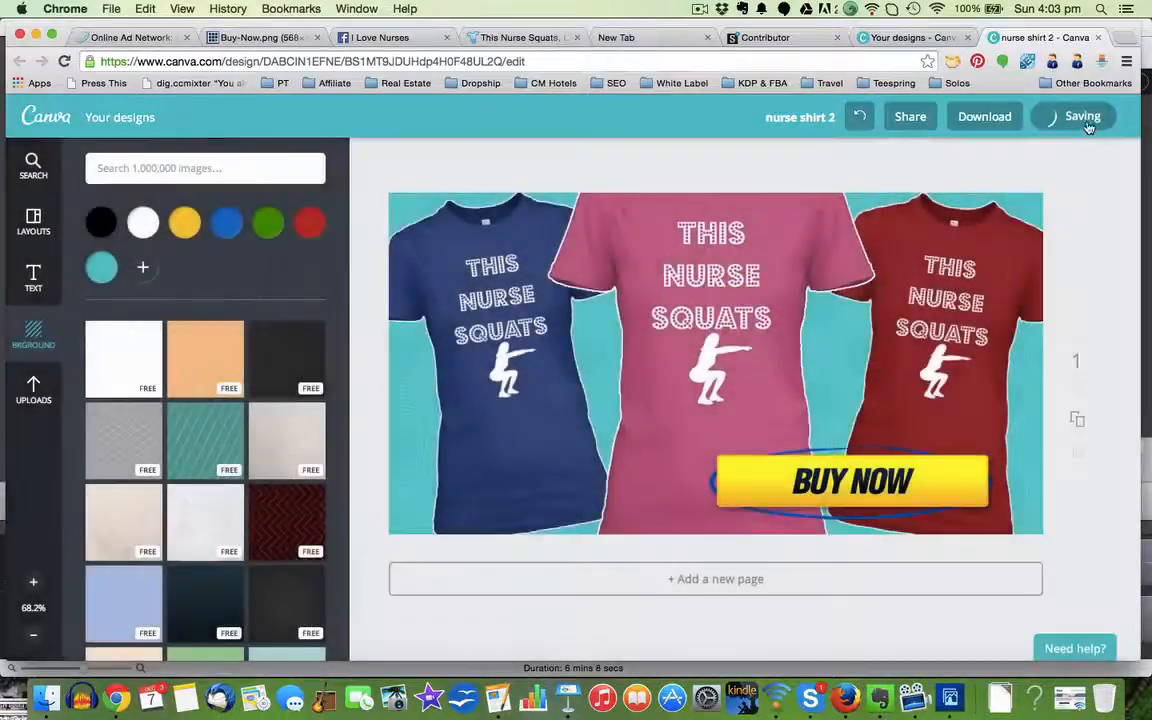
# Step: Download the turquoise-background ad as an image and close the design-ready notice
pyautogui.click(972, 116)
pyautogui.click(969, 216)
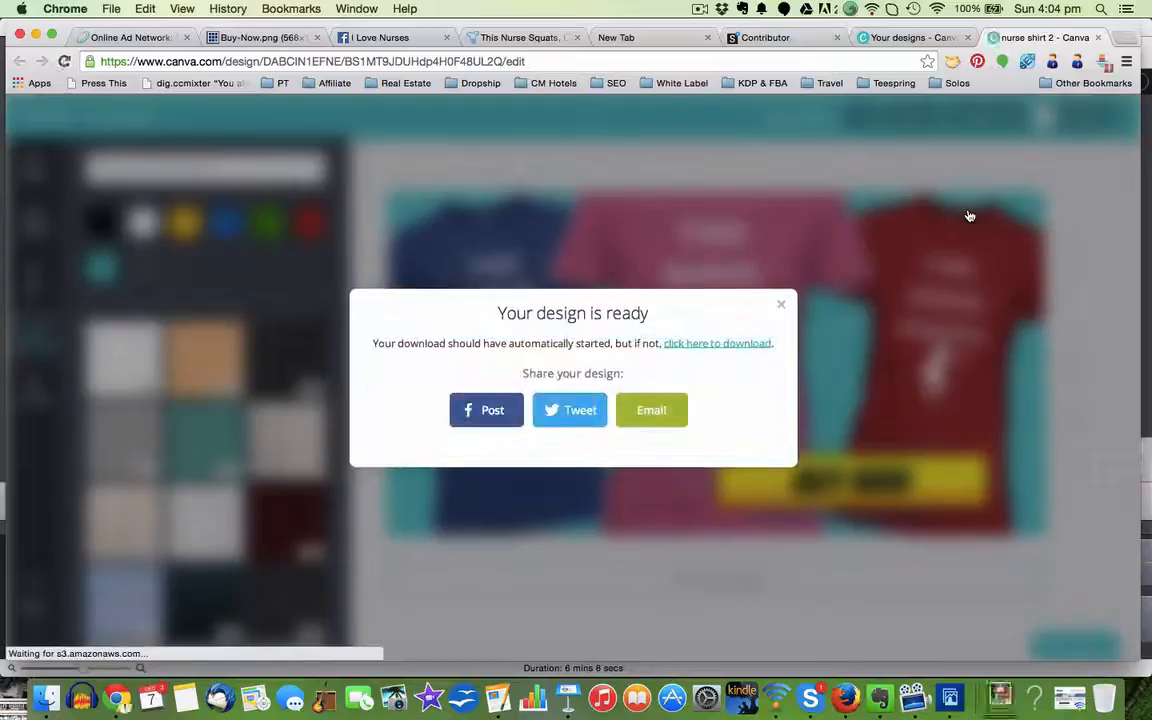
pyautogui.click(783, 306)
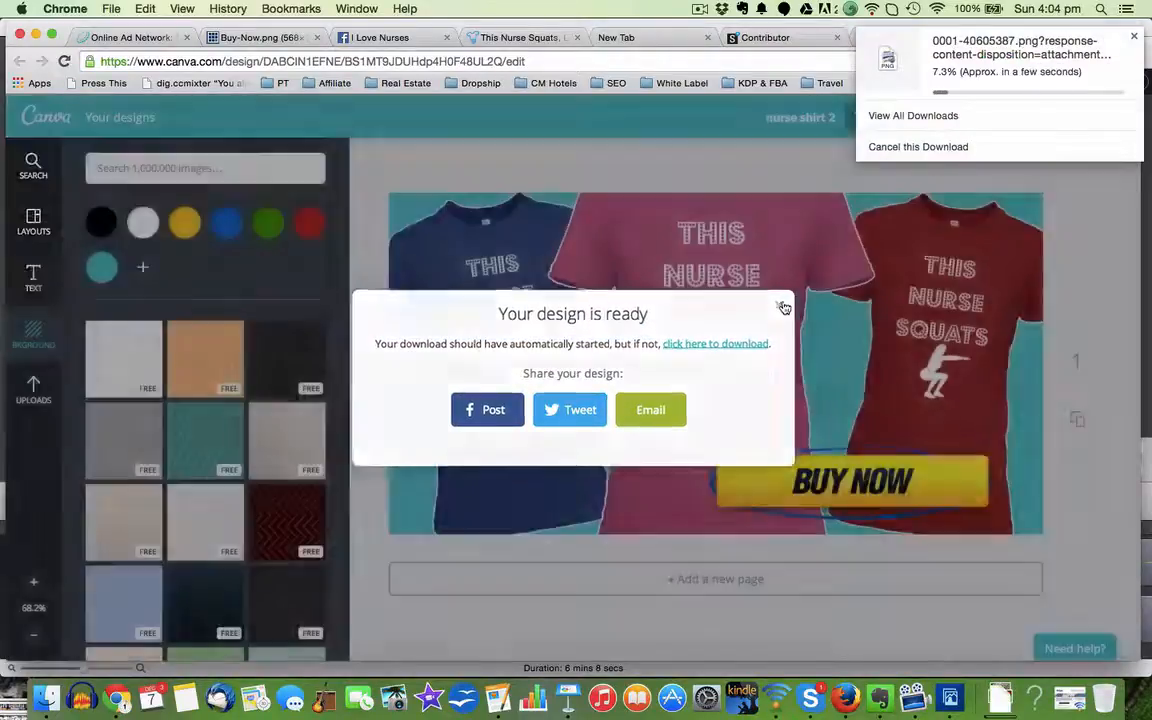